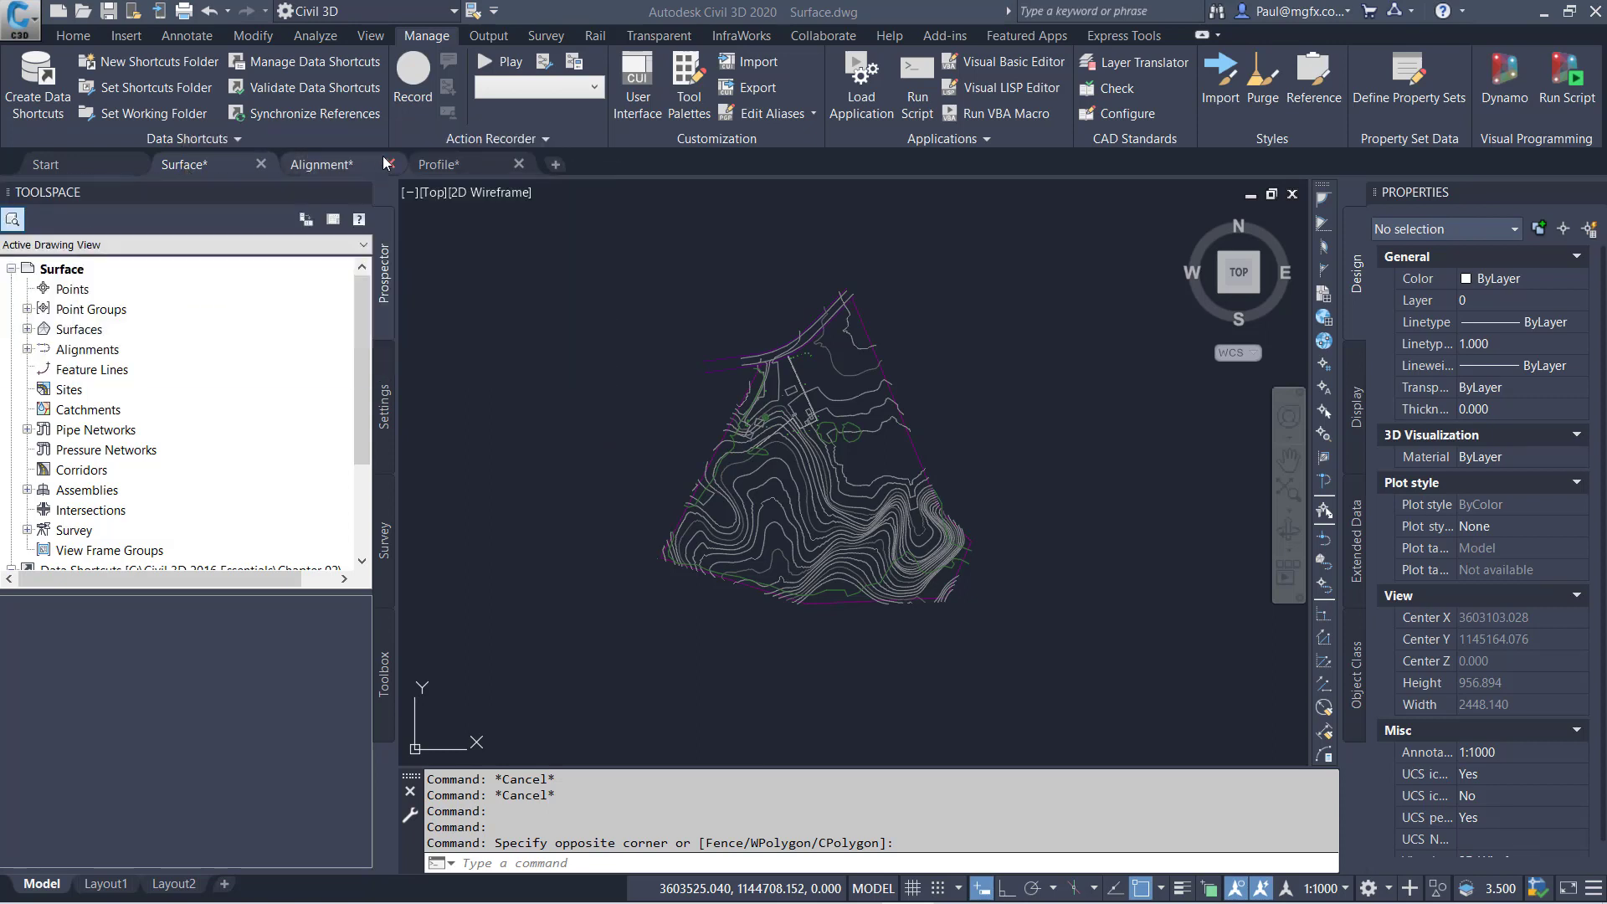
Set the data shortcuts working folder to C:\Civil 3D 2016 Essentials\Chapter 02.
mouse_move(463, 161)
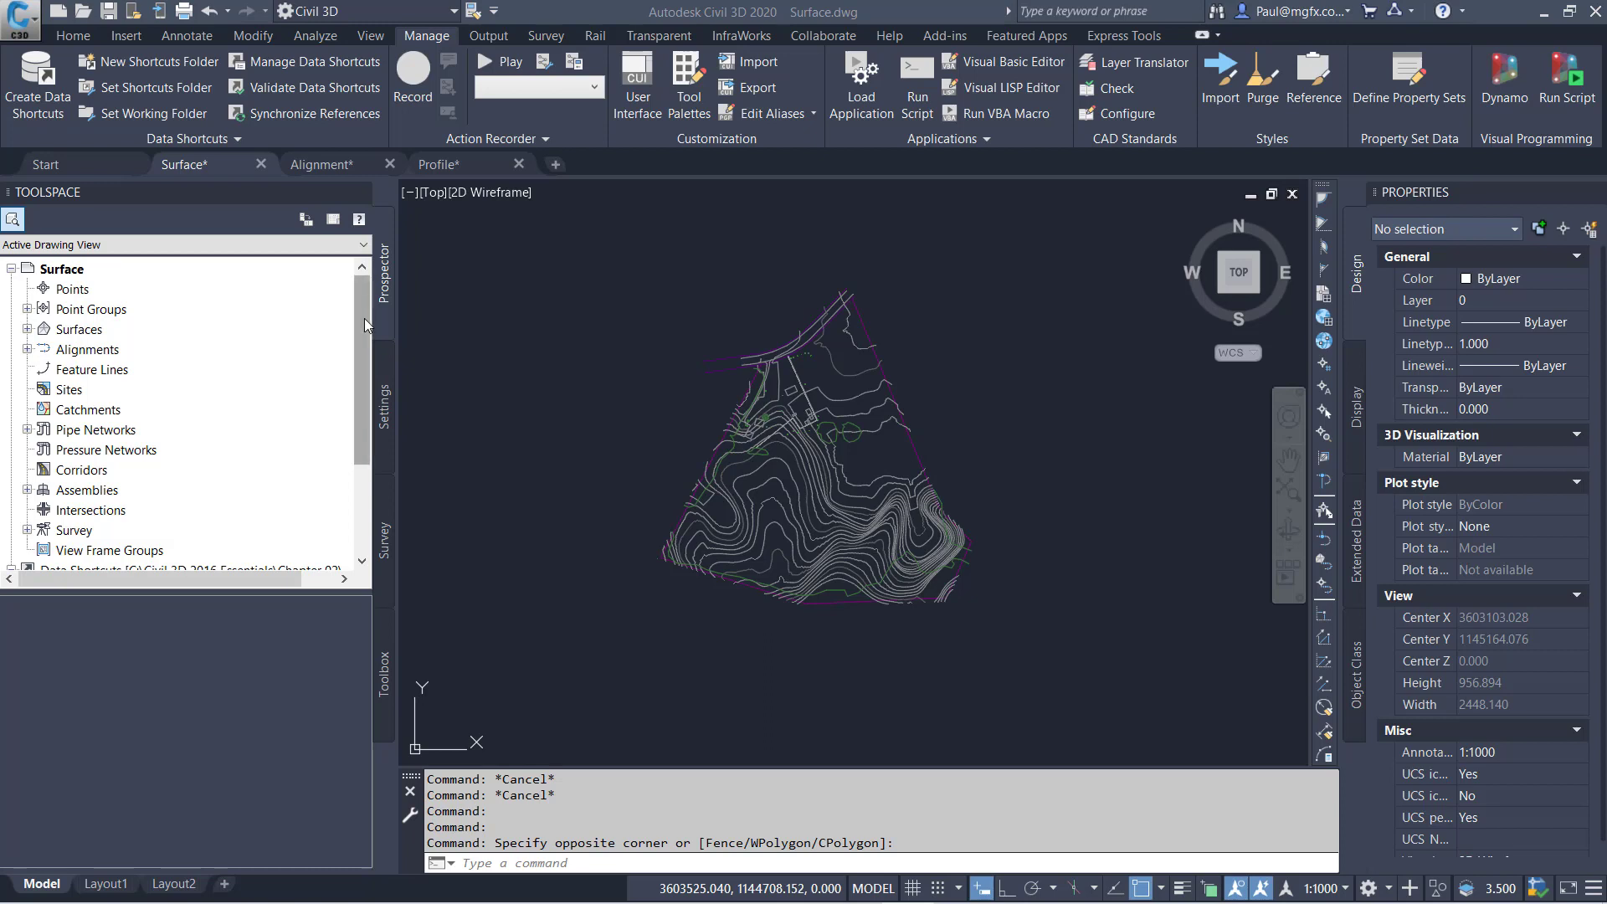
mouse_move(181, 158)
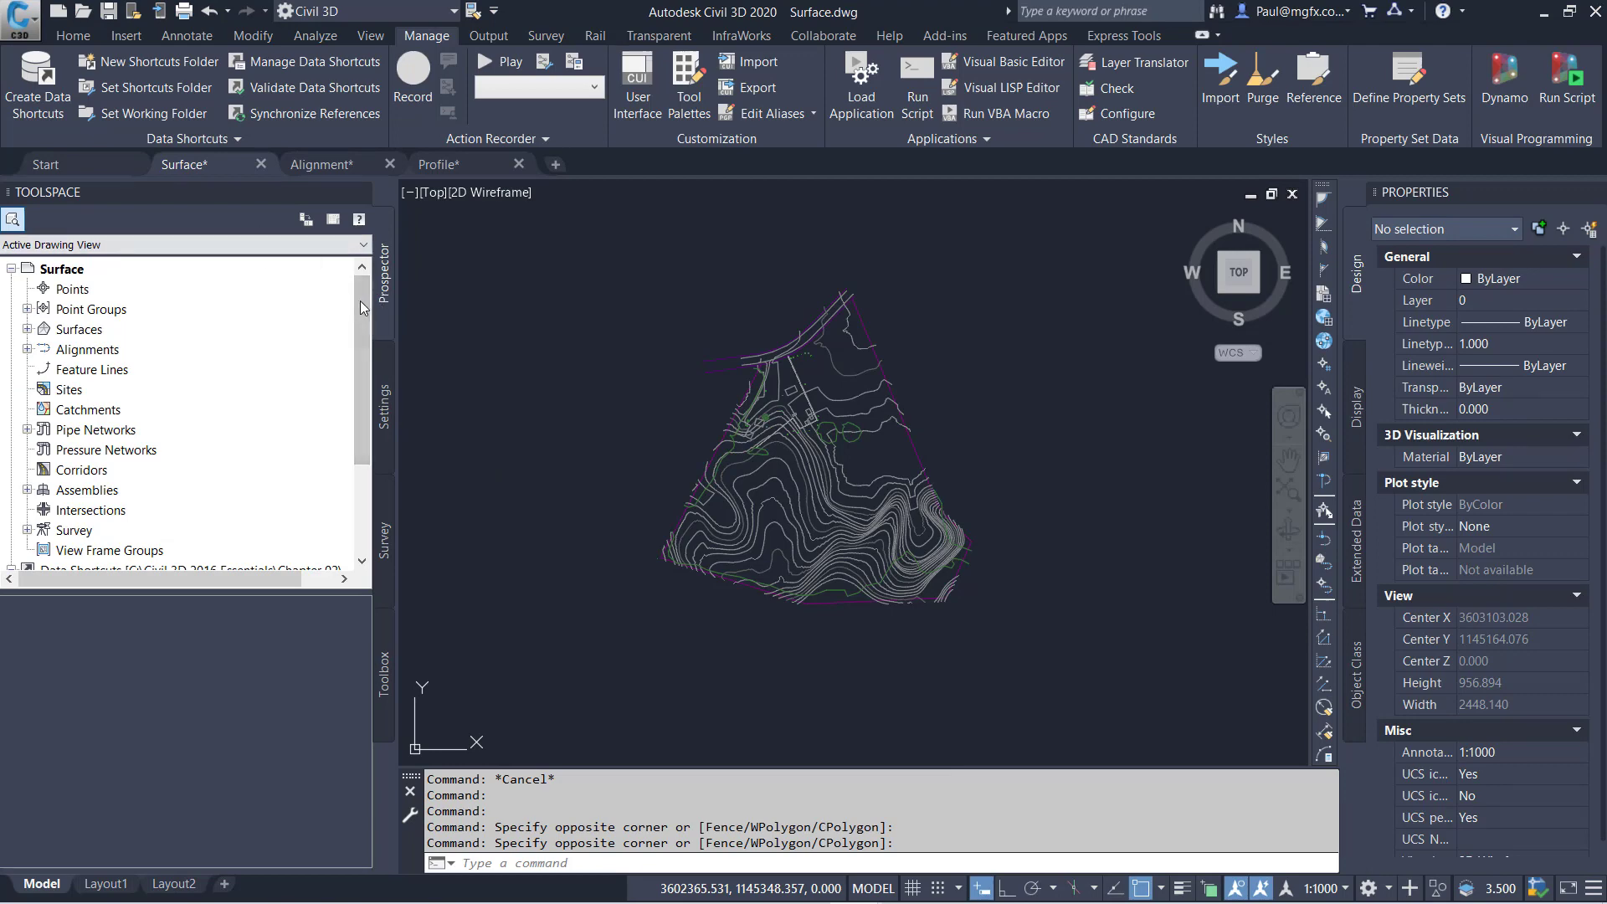
left_click(72, 35)
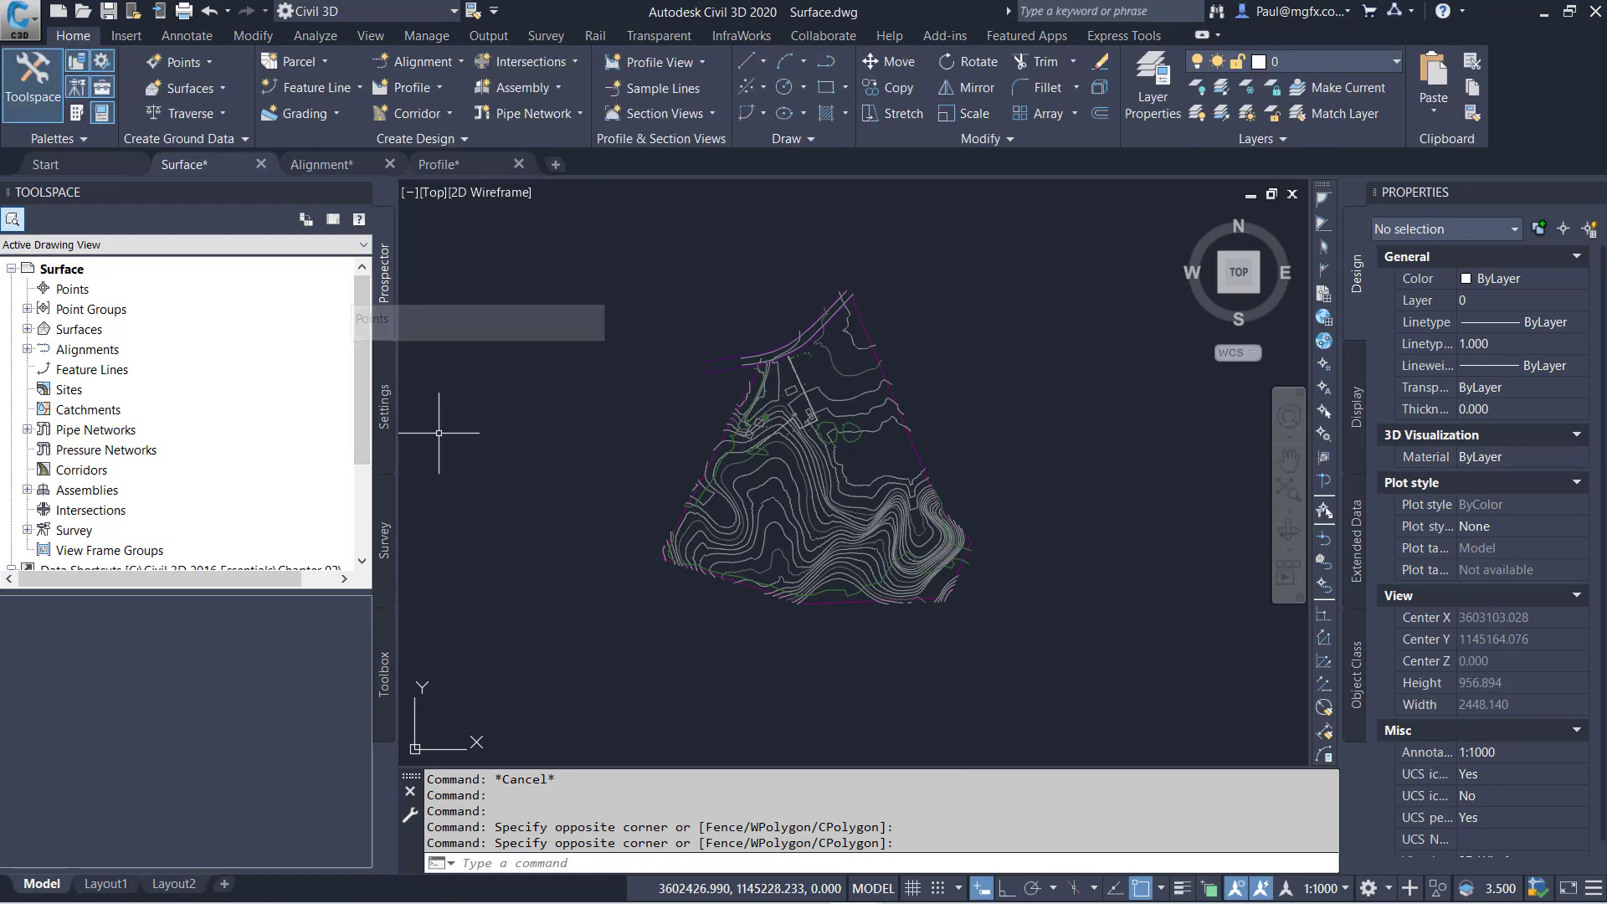
scroll(369, 454, "down", 3)
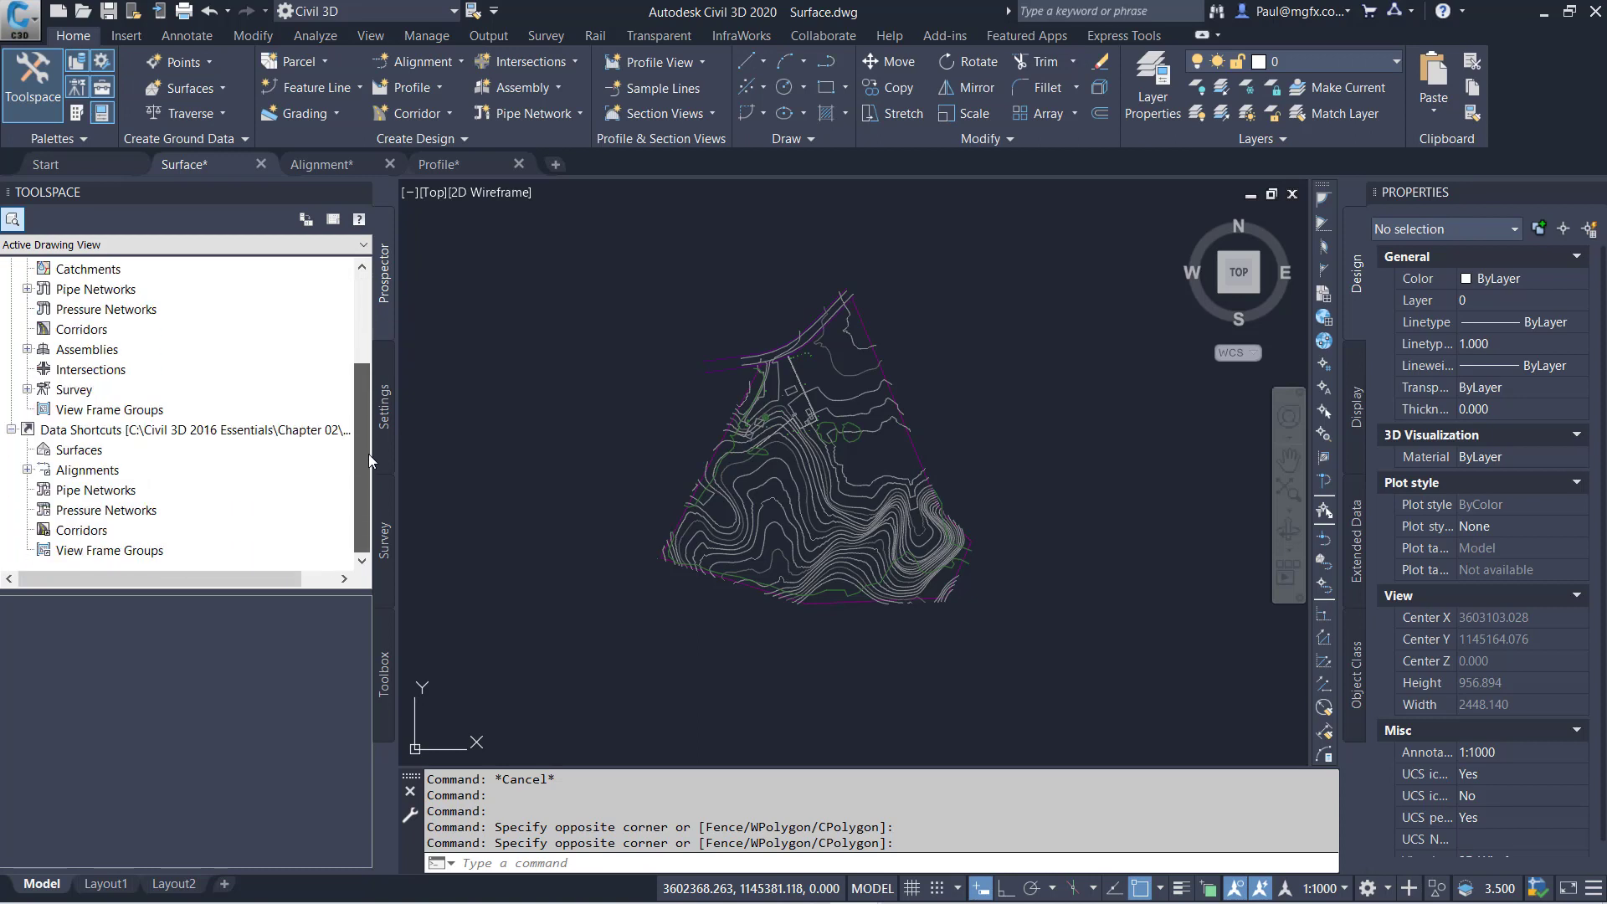
right_click(120, 432)
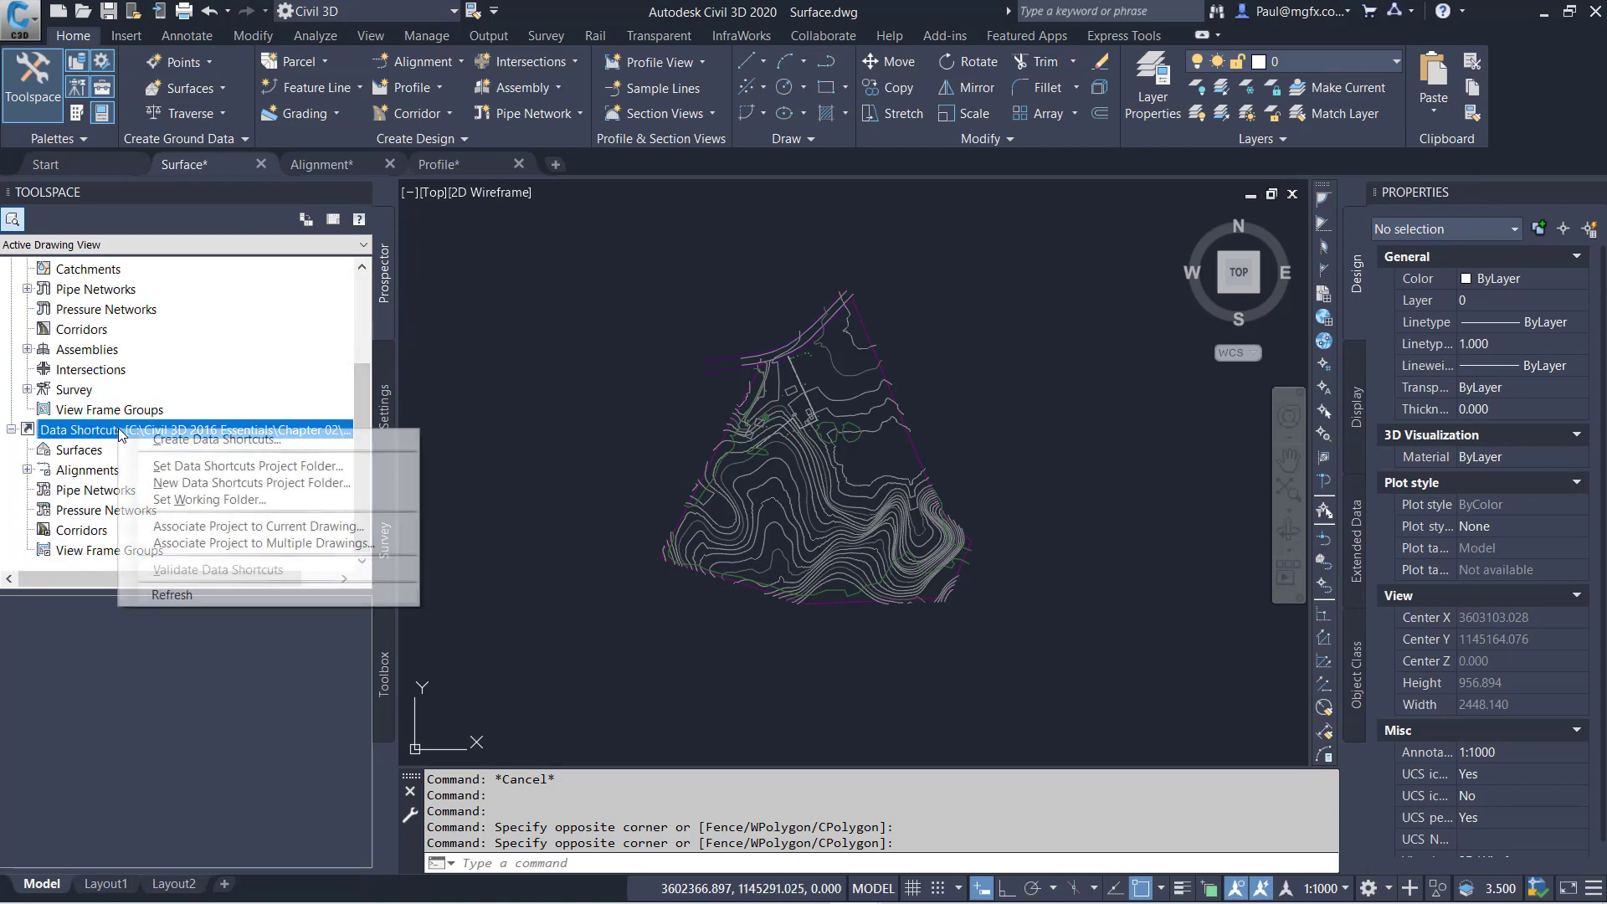
left_click(205, 499)
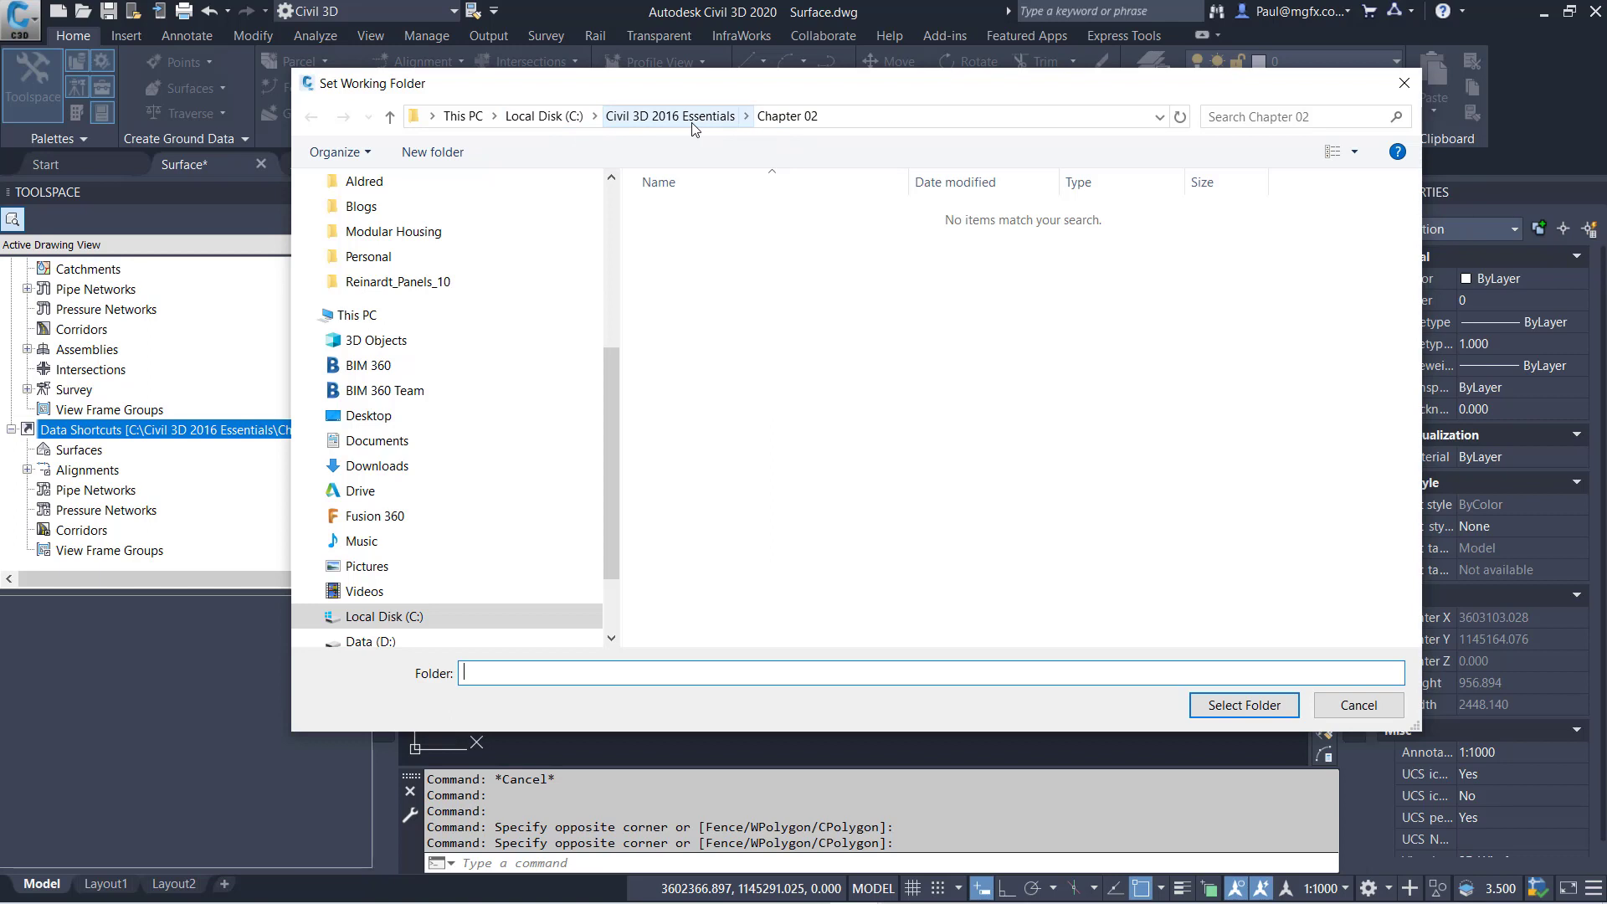
left_click(1234, 706)
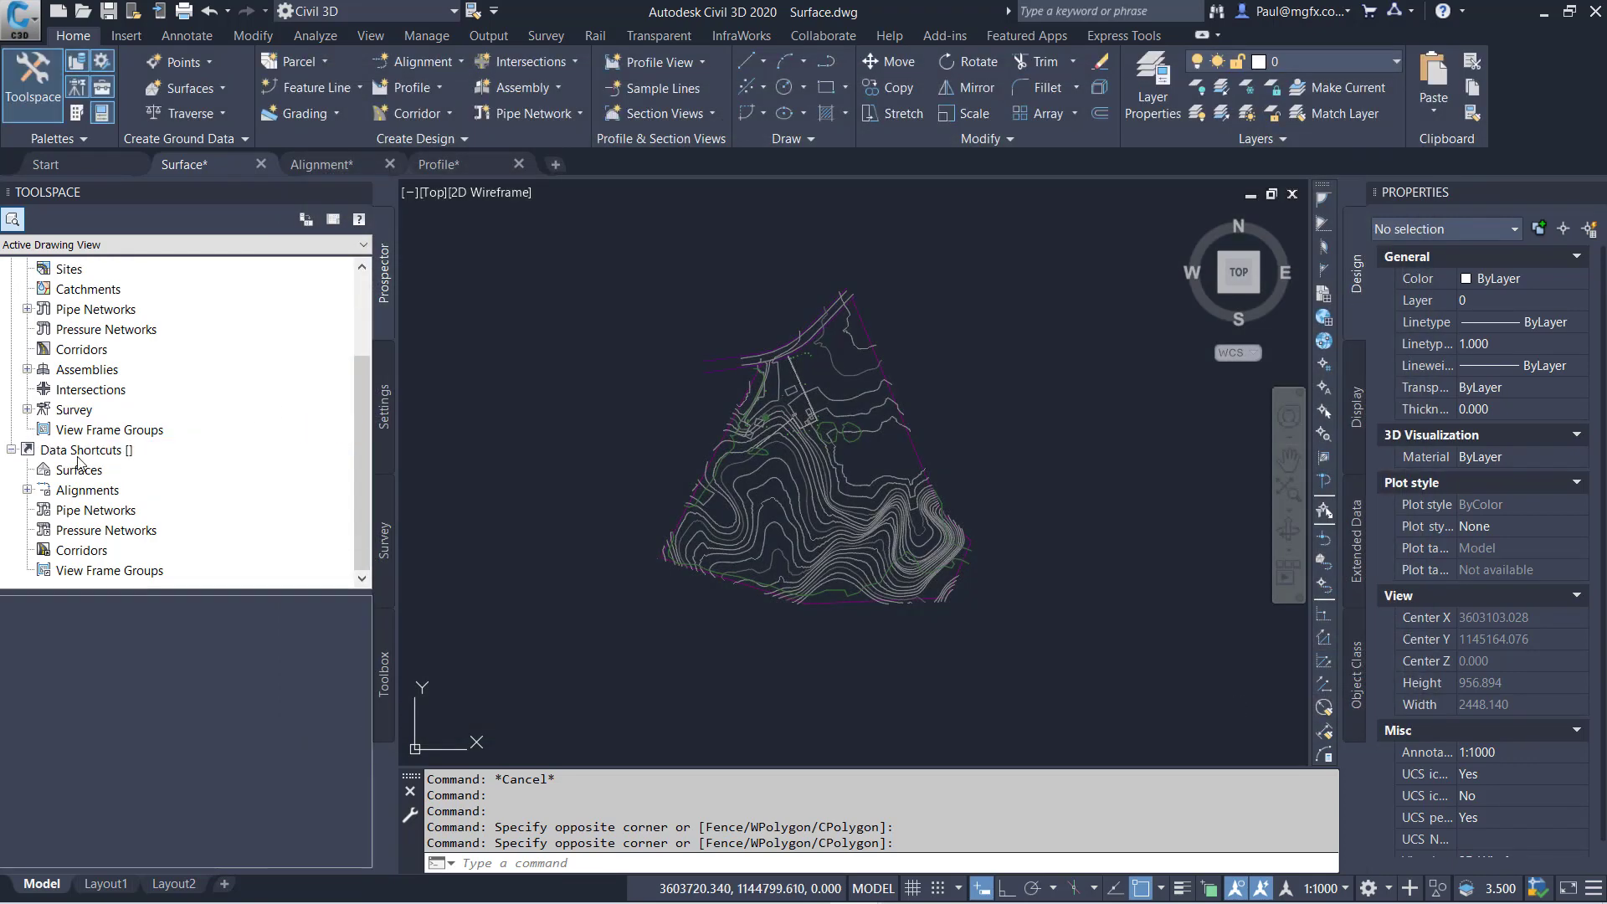
Create a new data shortcuts project folder named Blog in the working folder, without a project template.
right_click(80, 452)
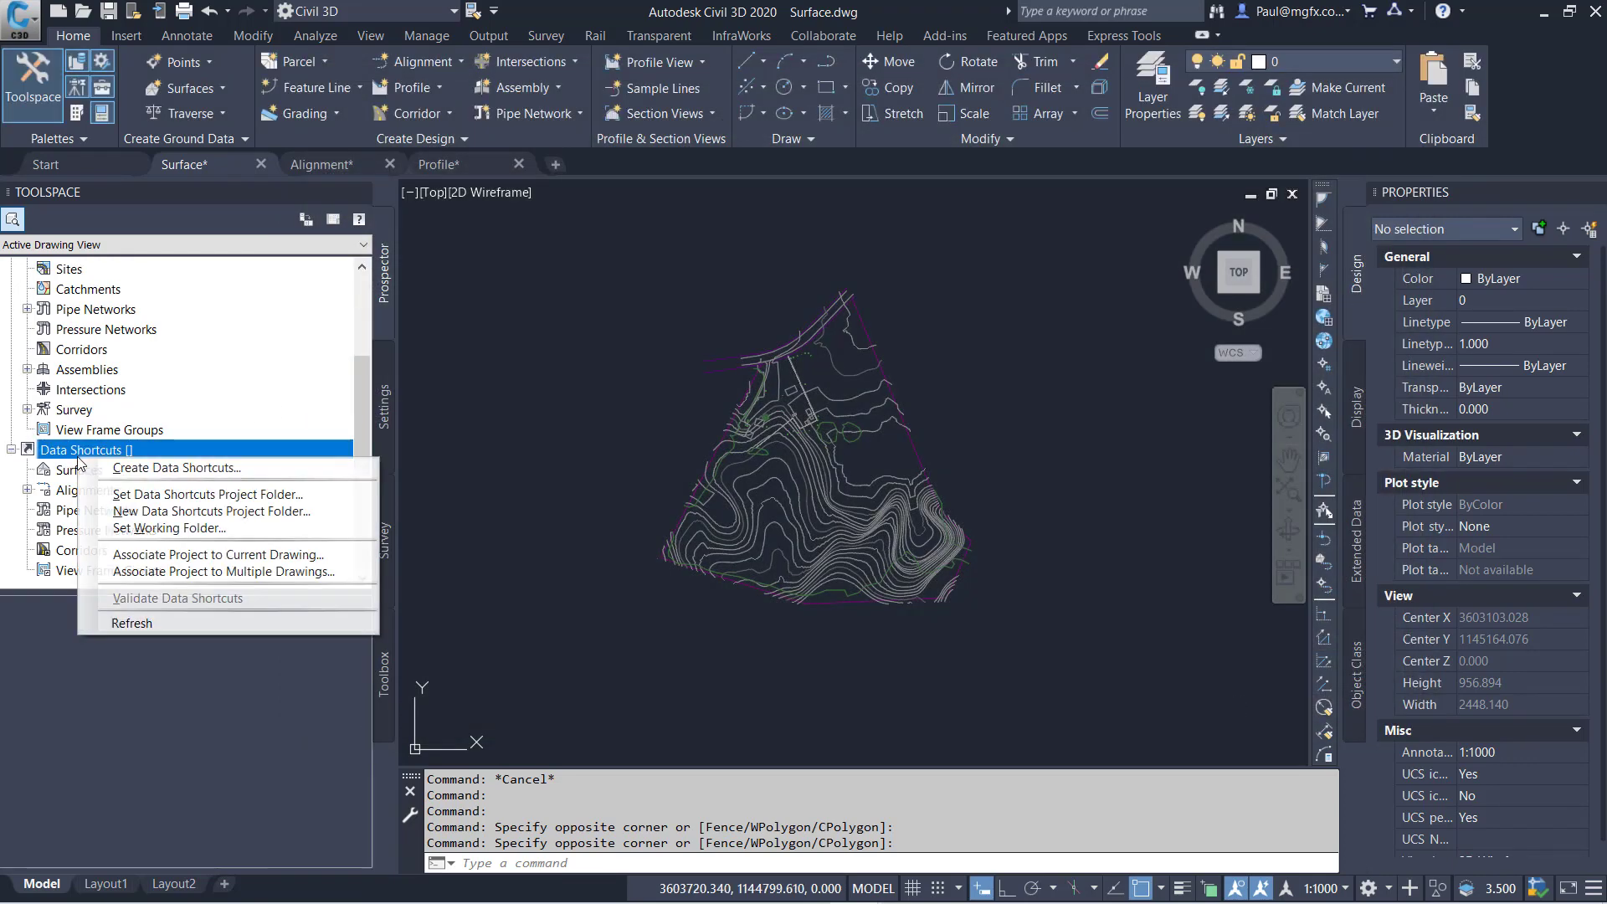
left_click(201, 512)
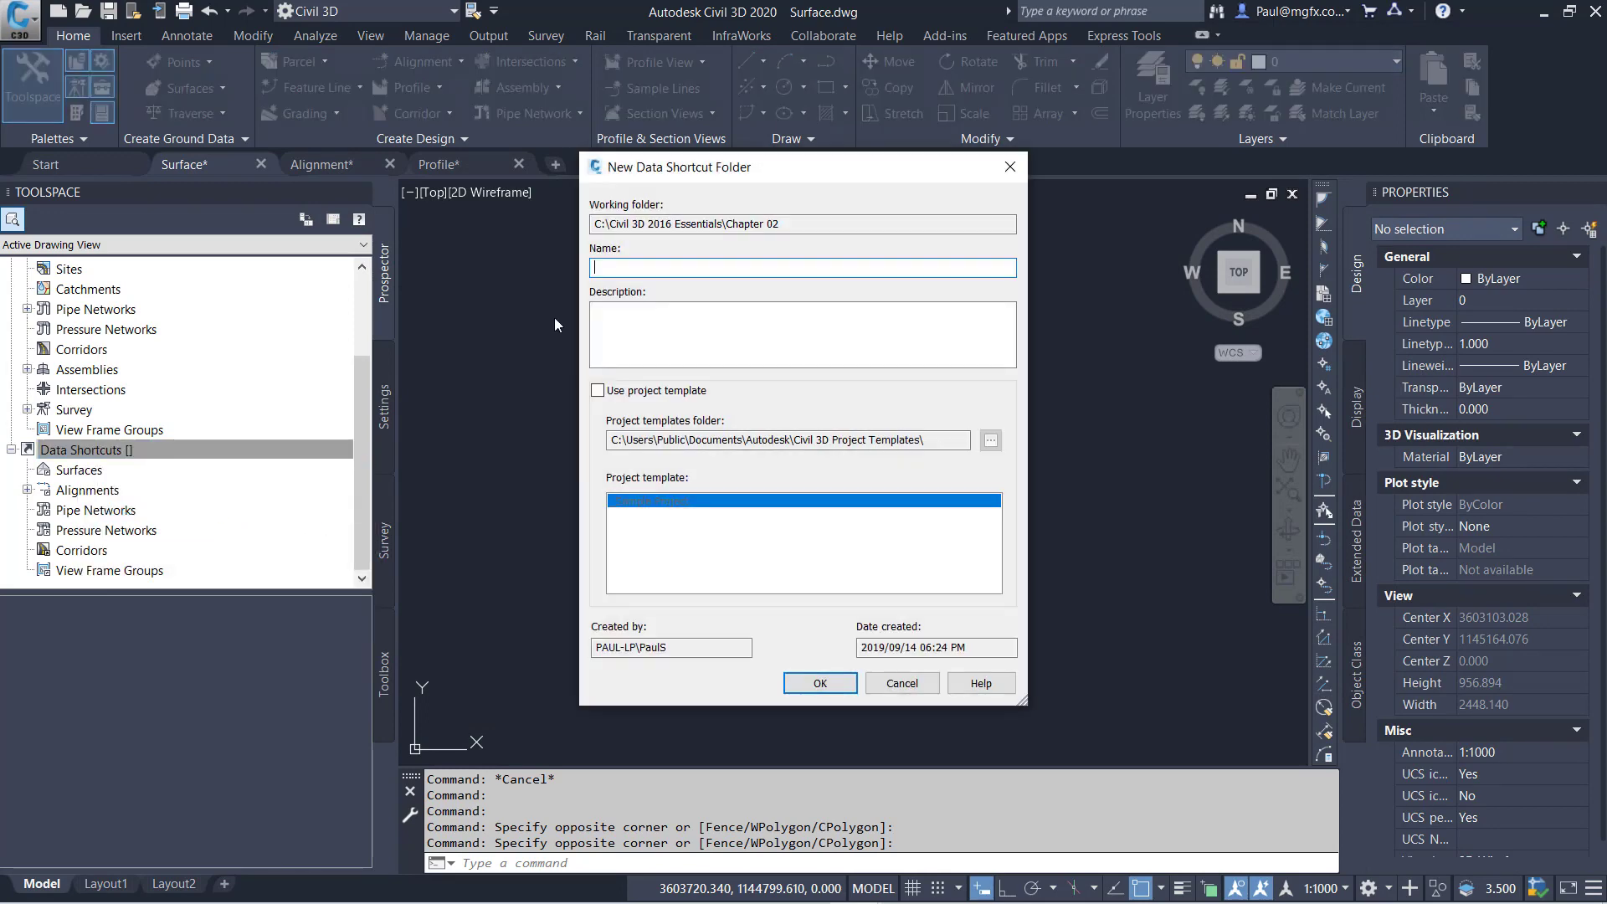
left_click(833, 684)
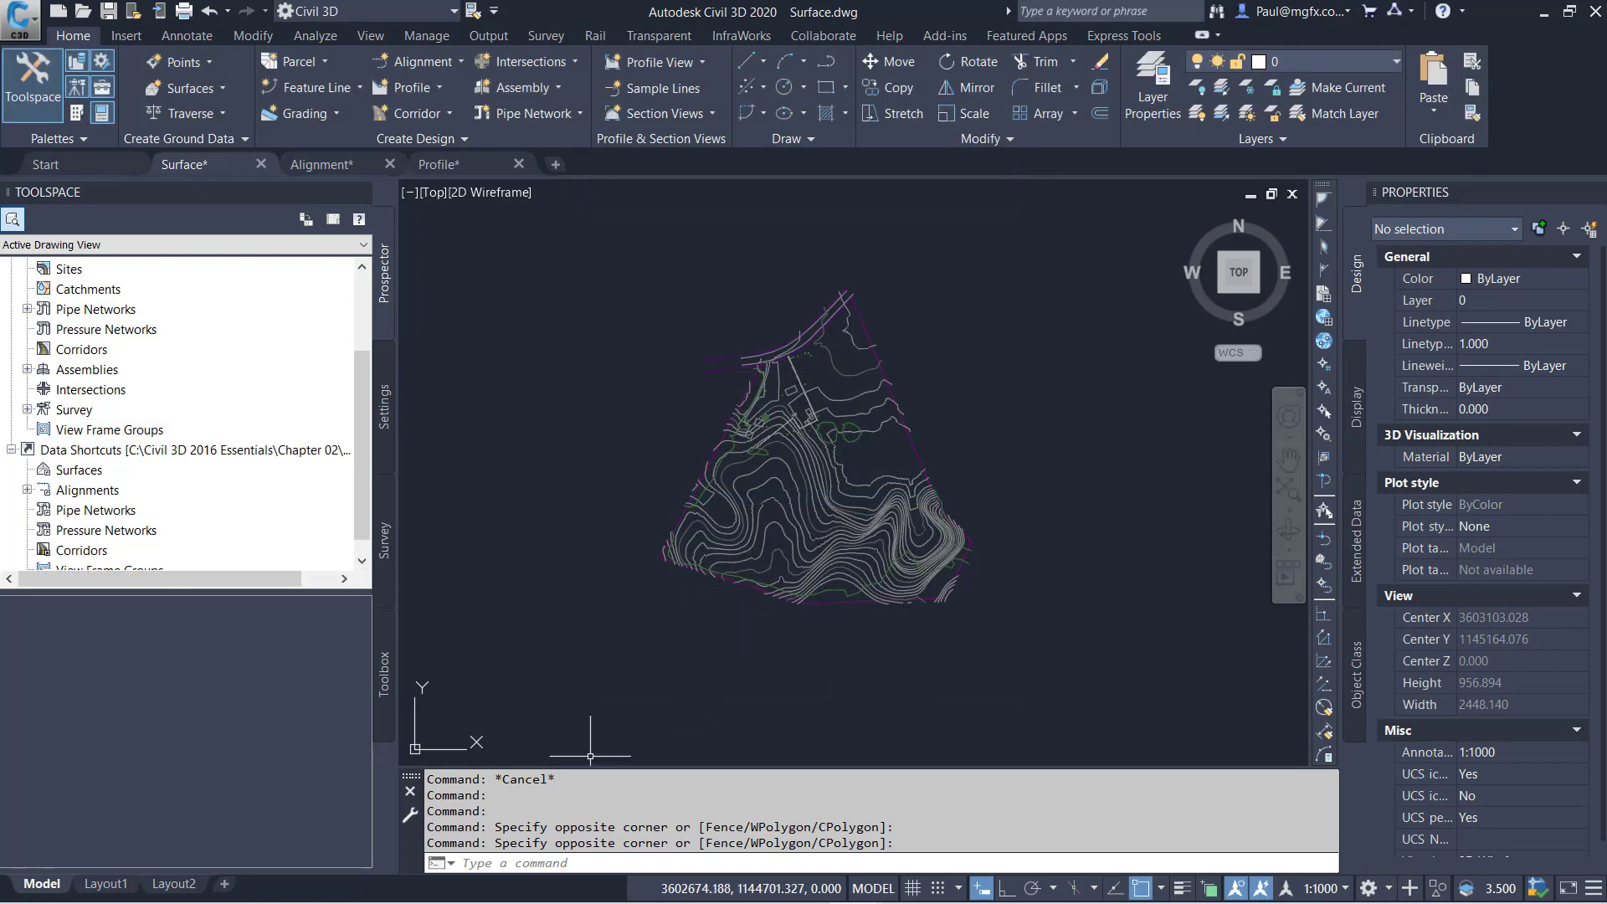
Switch to File Explorer and examine the Blog project's _Shortcuts folder, including its ViewframeGroups, Alignments and Surfaces subfolders.
left_click(180, 892)
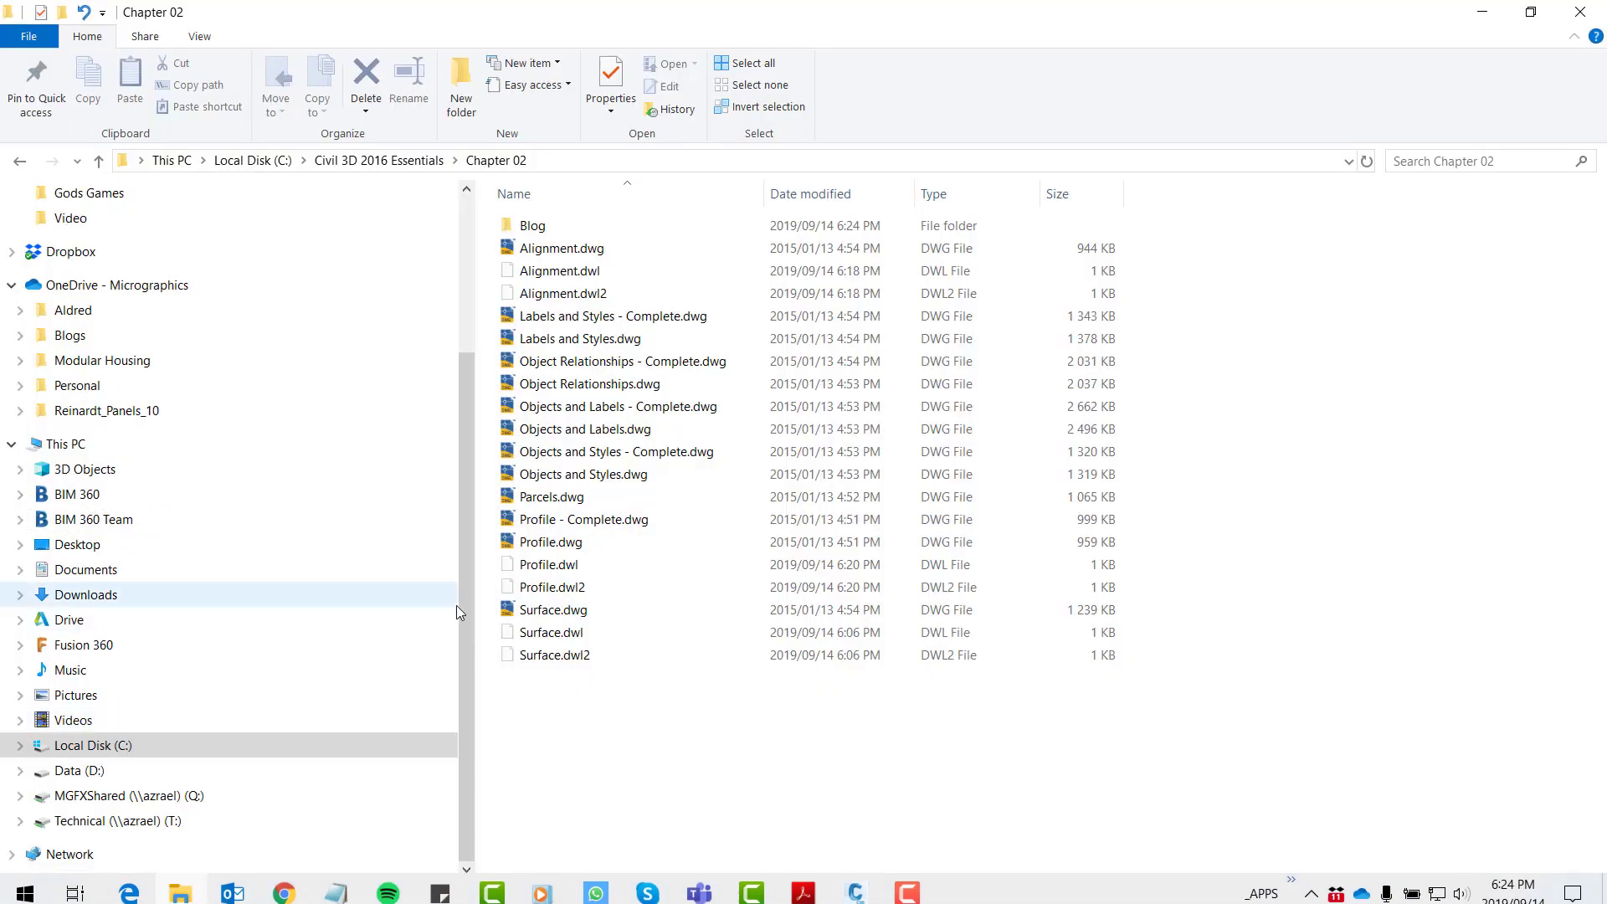
double_click(540, 227)
double_click(556, 228)
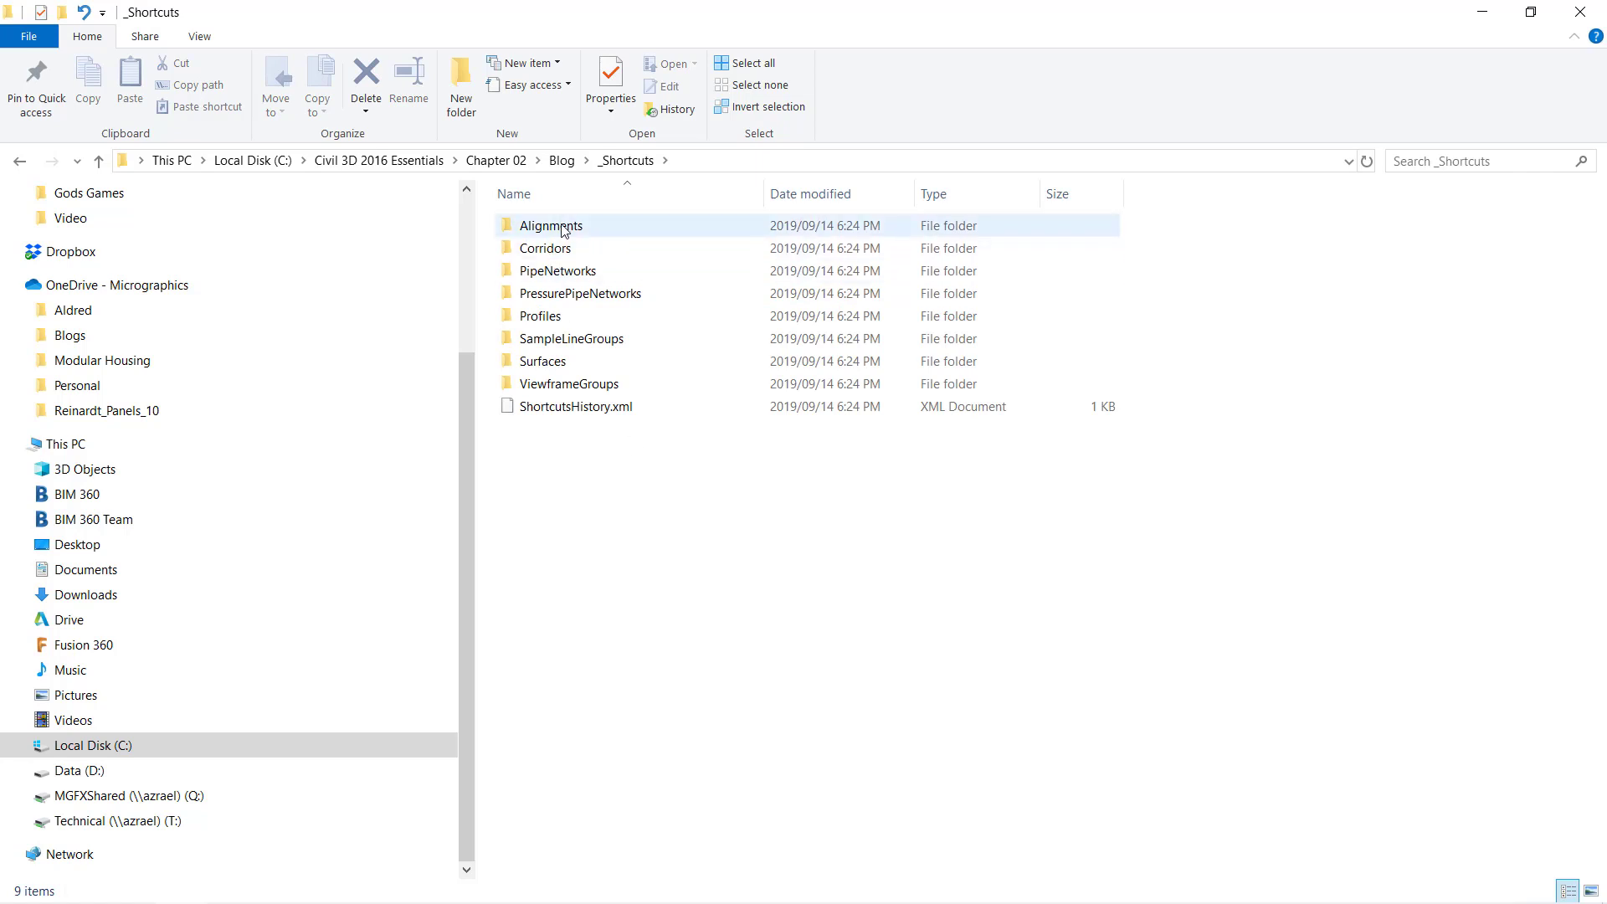
double_click(565, 385)
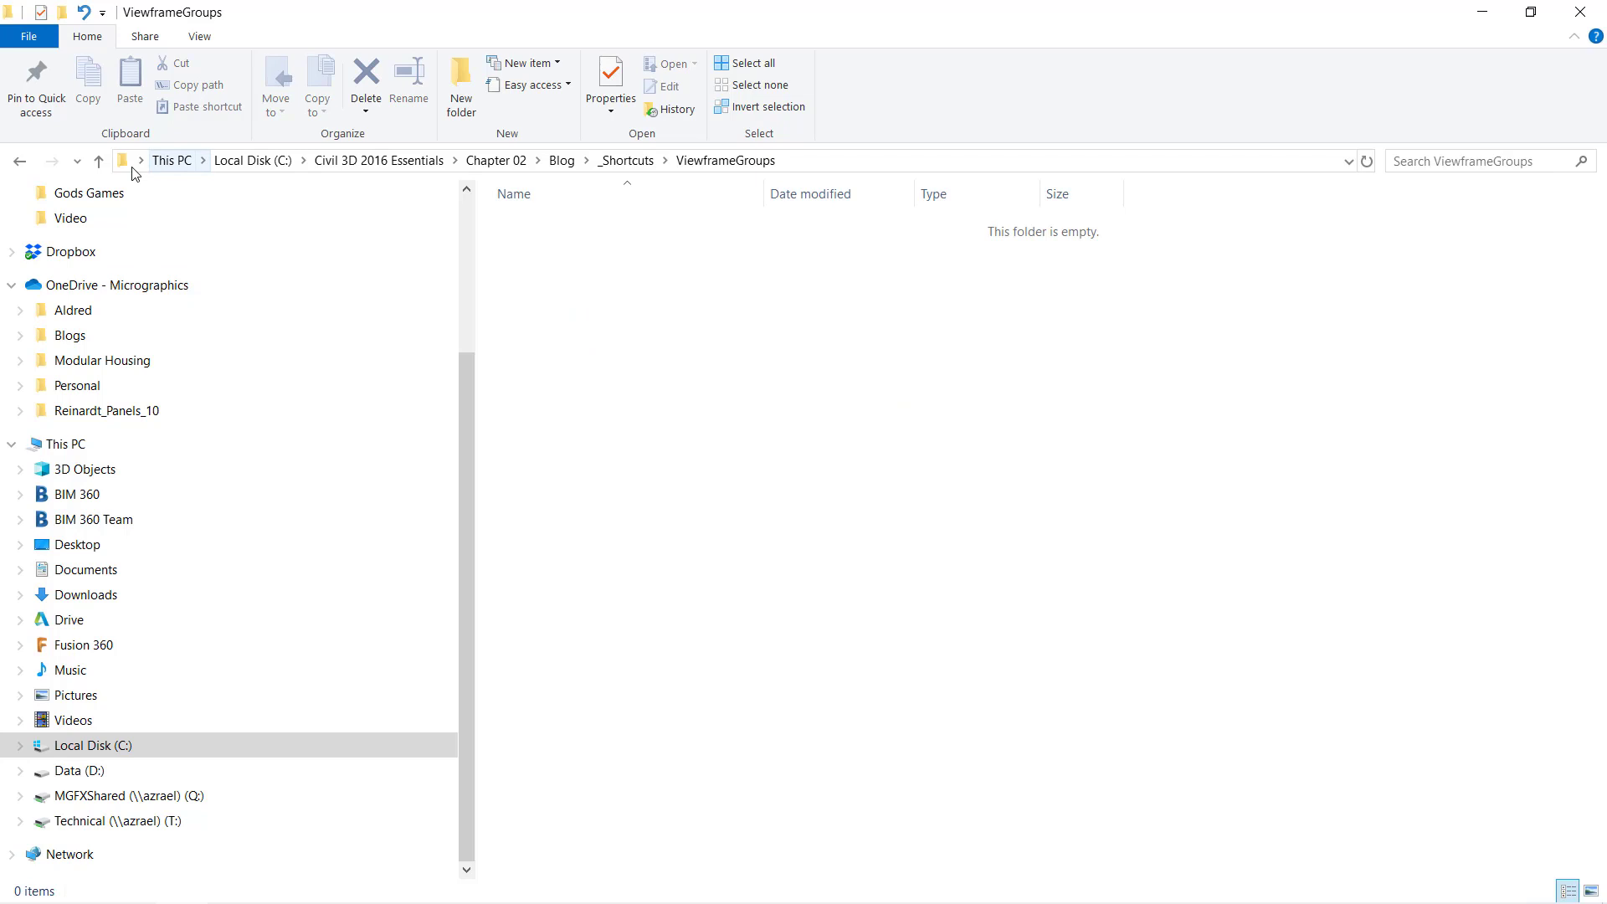
left_click(100, 162)
double_click(553, 233)
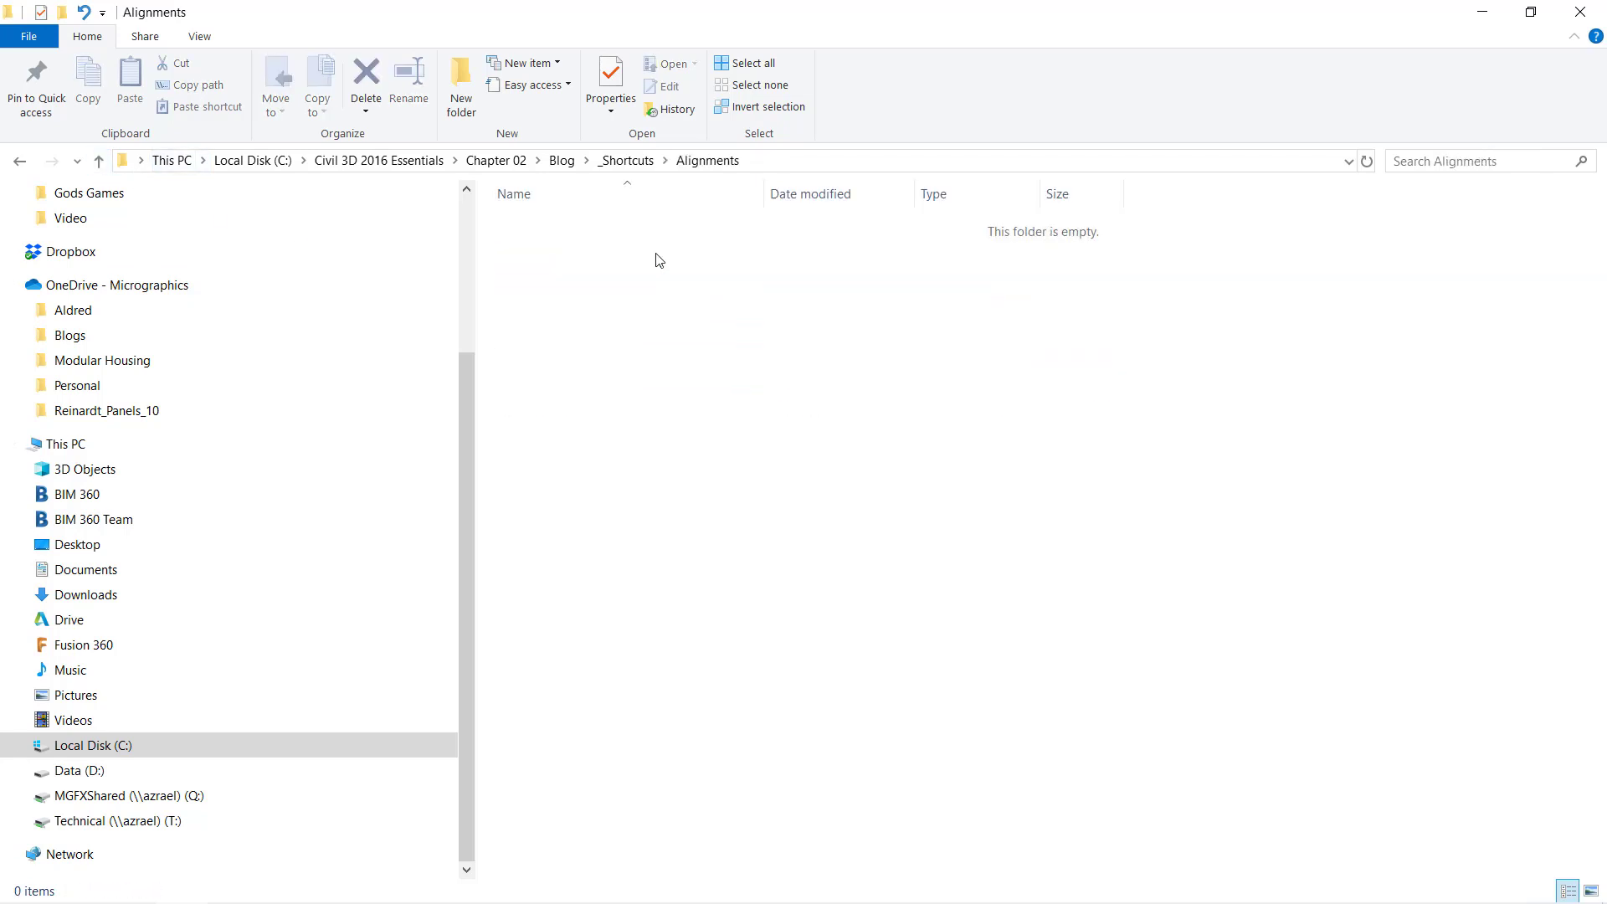
left_click(99, 161)
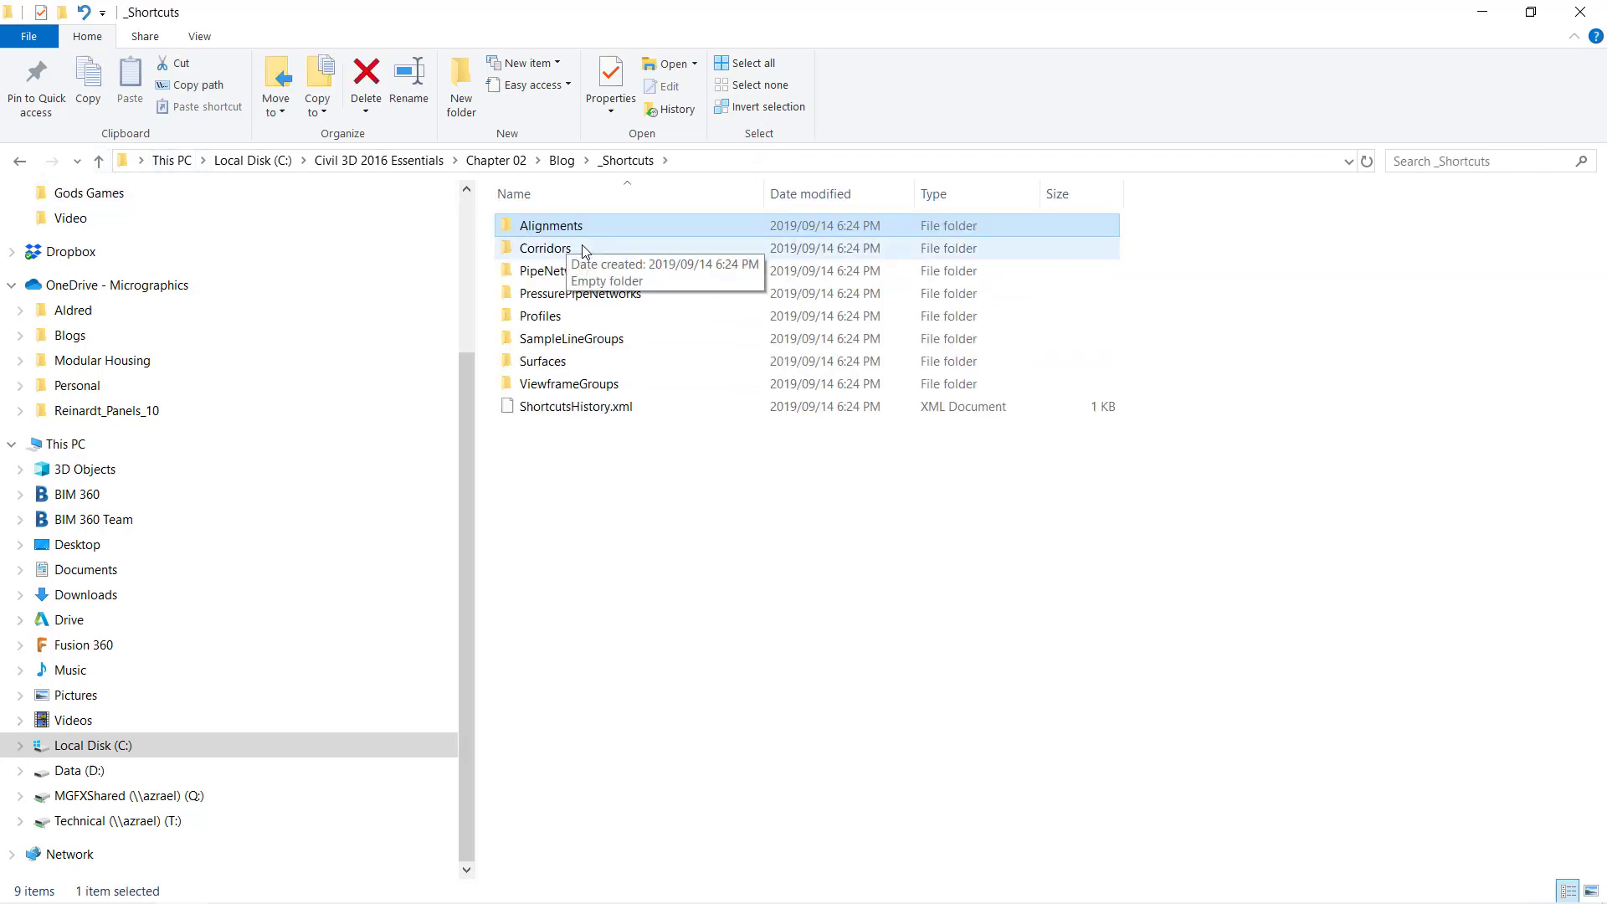
double_click(545, 360)
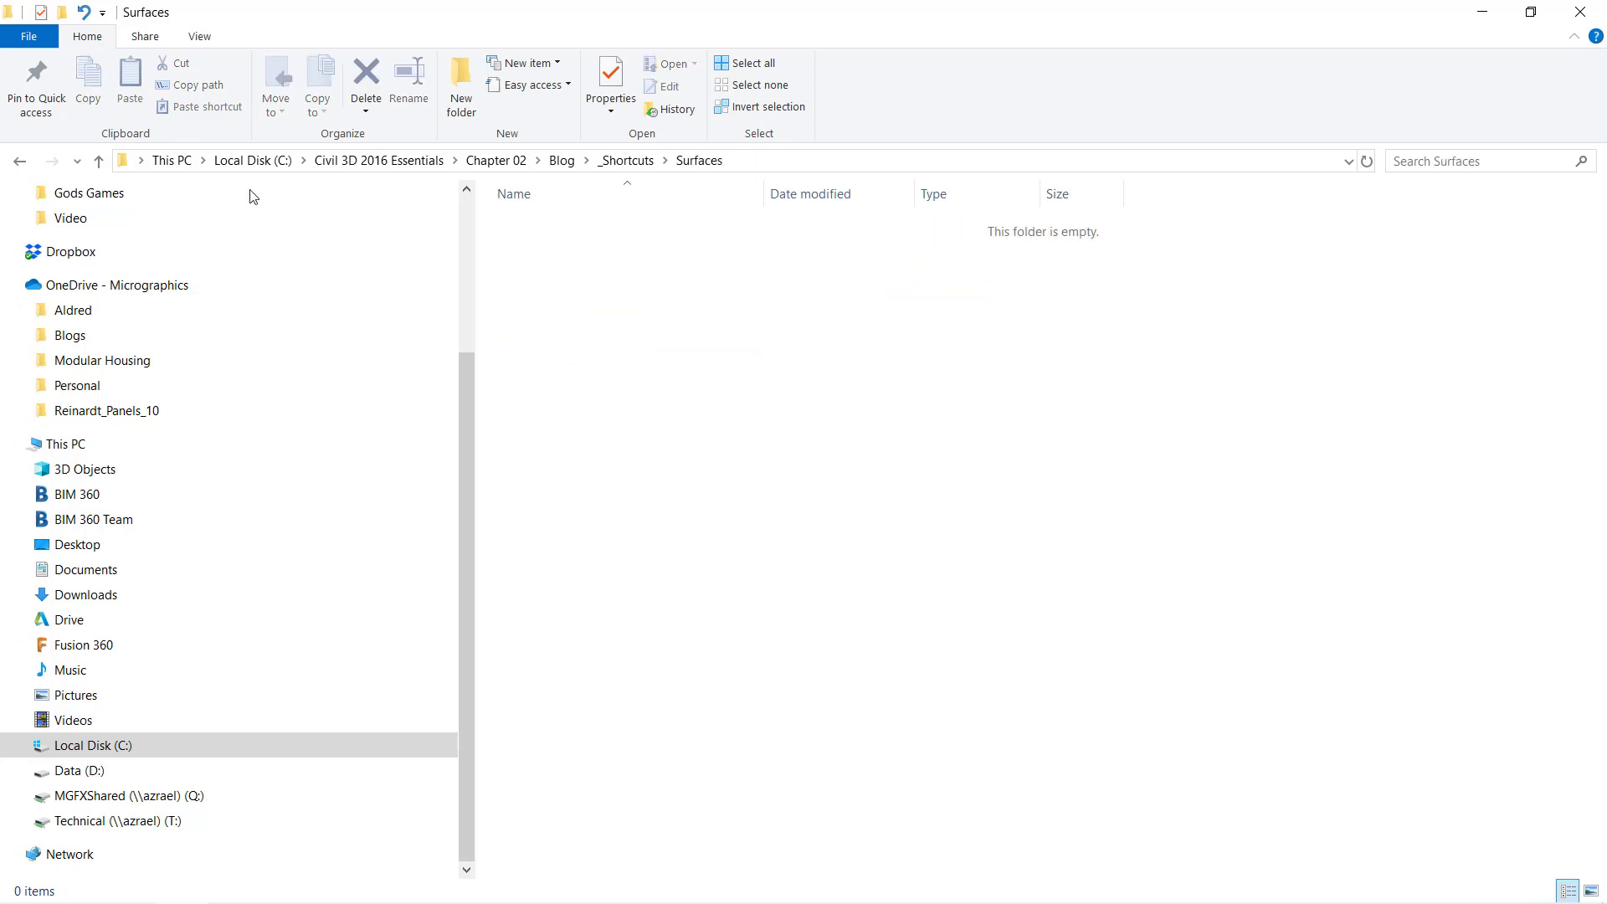
left_click(99, 162)
left_click(664, 502)
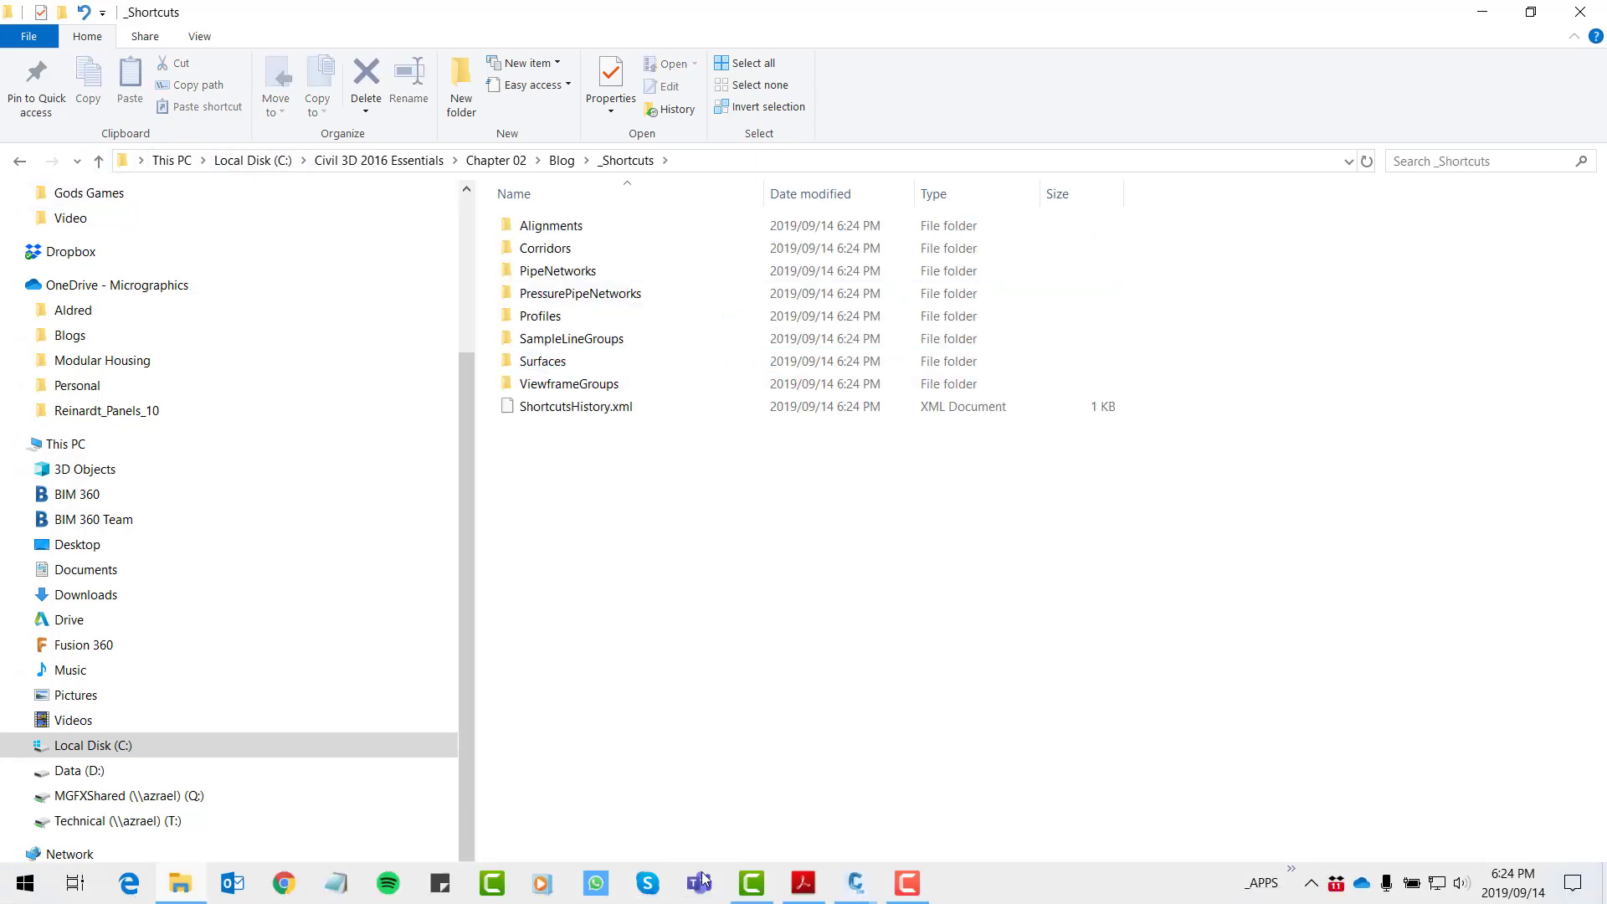
Switch back to Surface.dwg in Civil 3D and create a data shortcut for the Existing Ground surface.
mouse_move(855, 886)
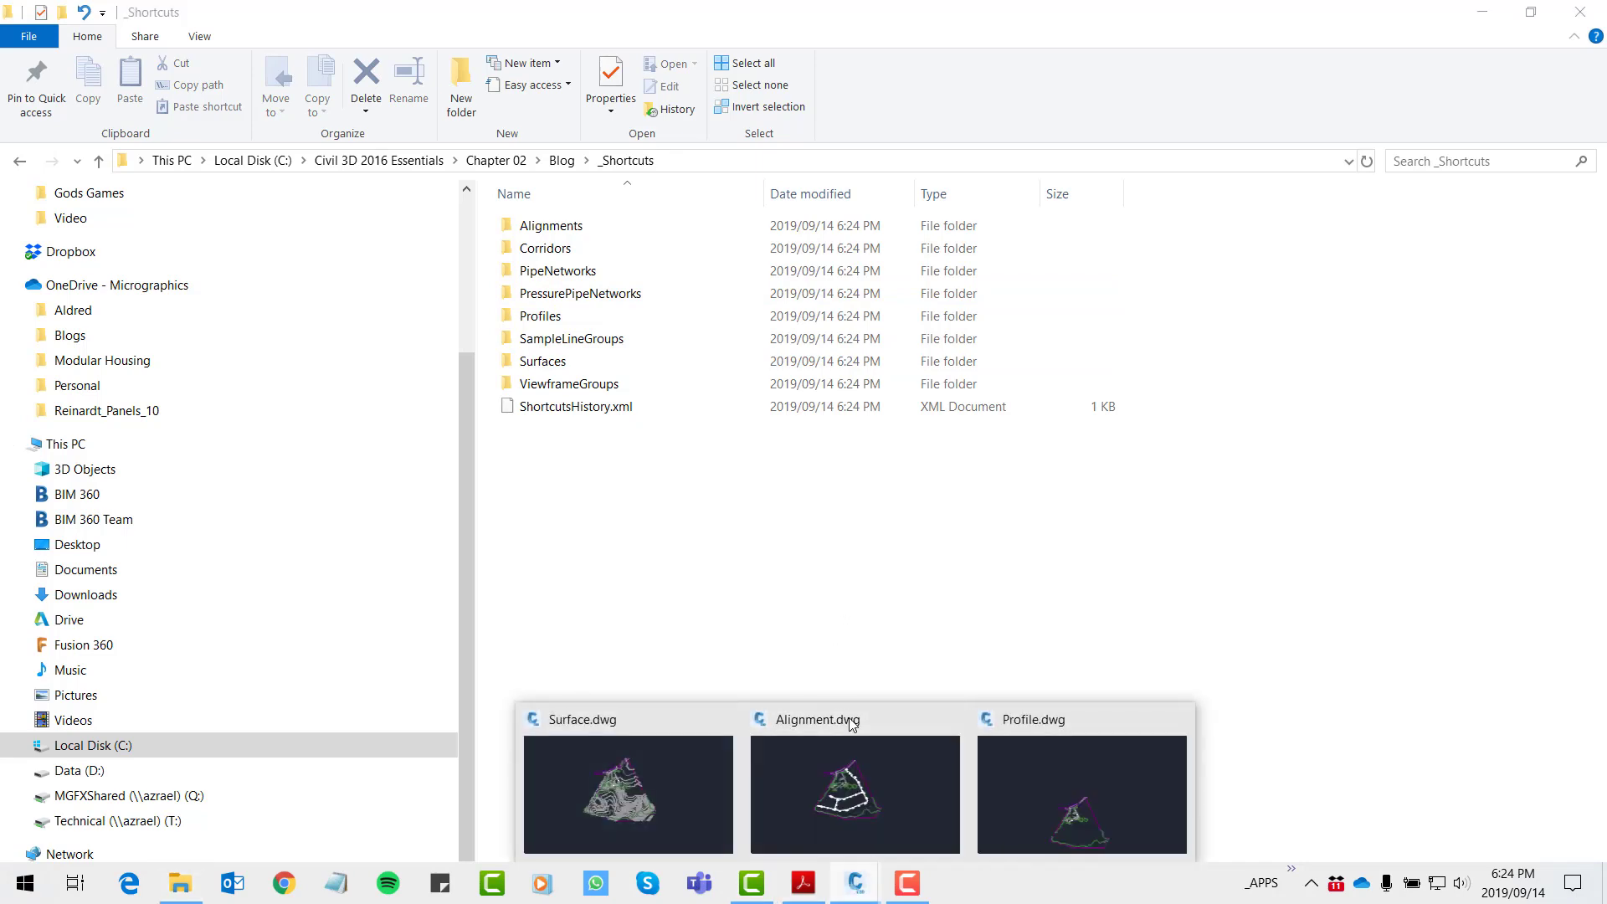
left_click(622, 769)
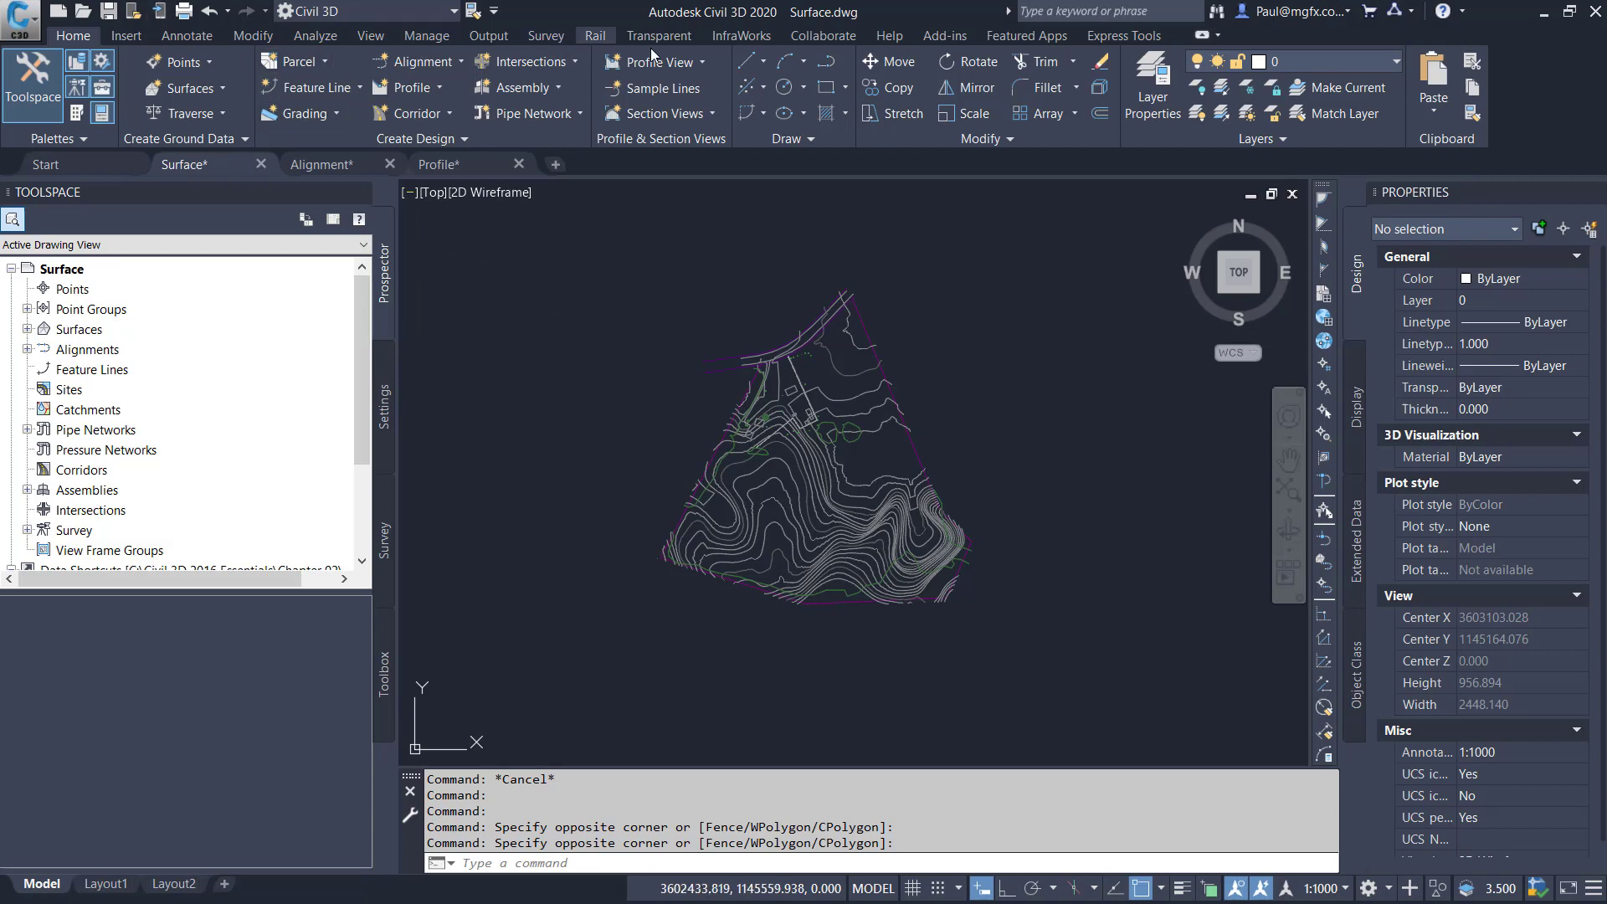
left_click(444, 38)
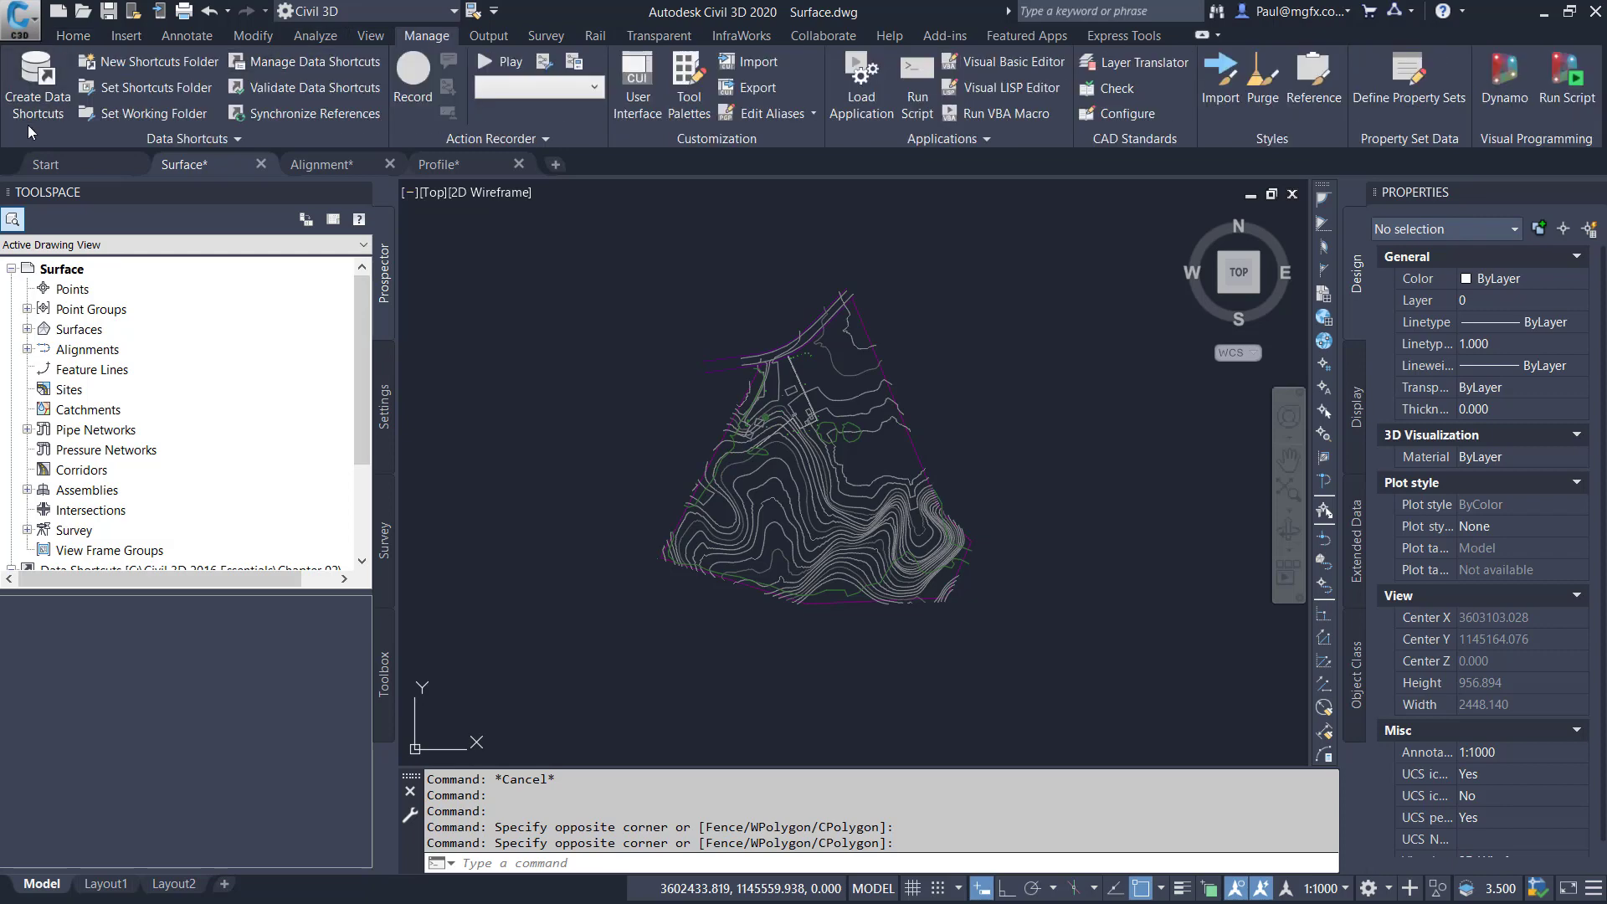
left_click(36, 75)
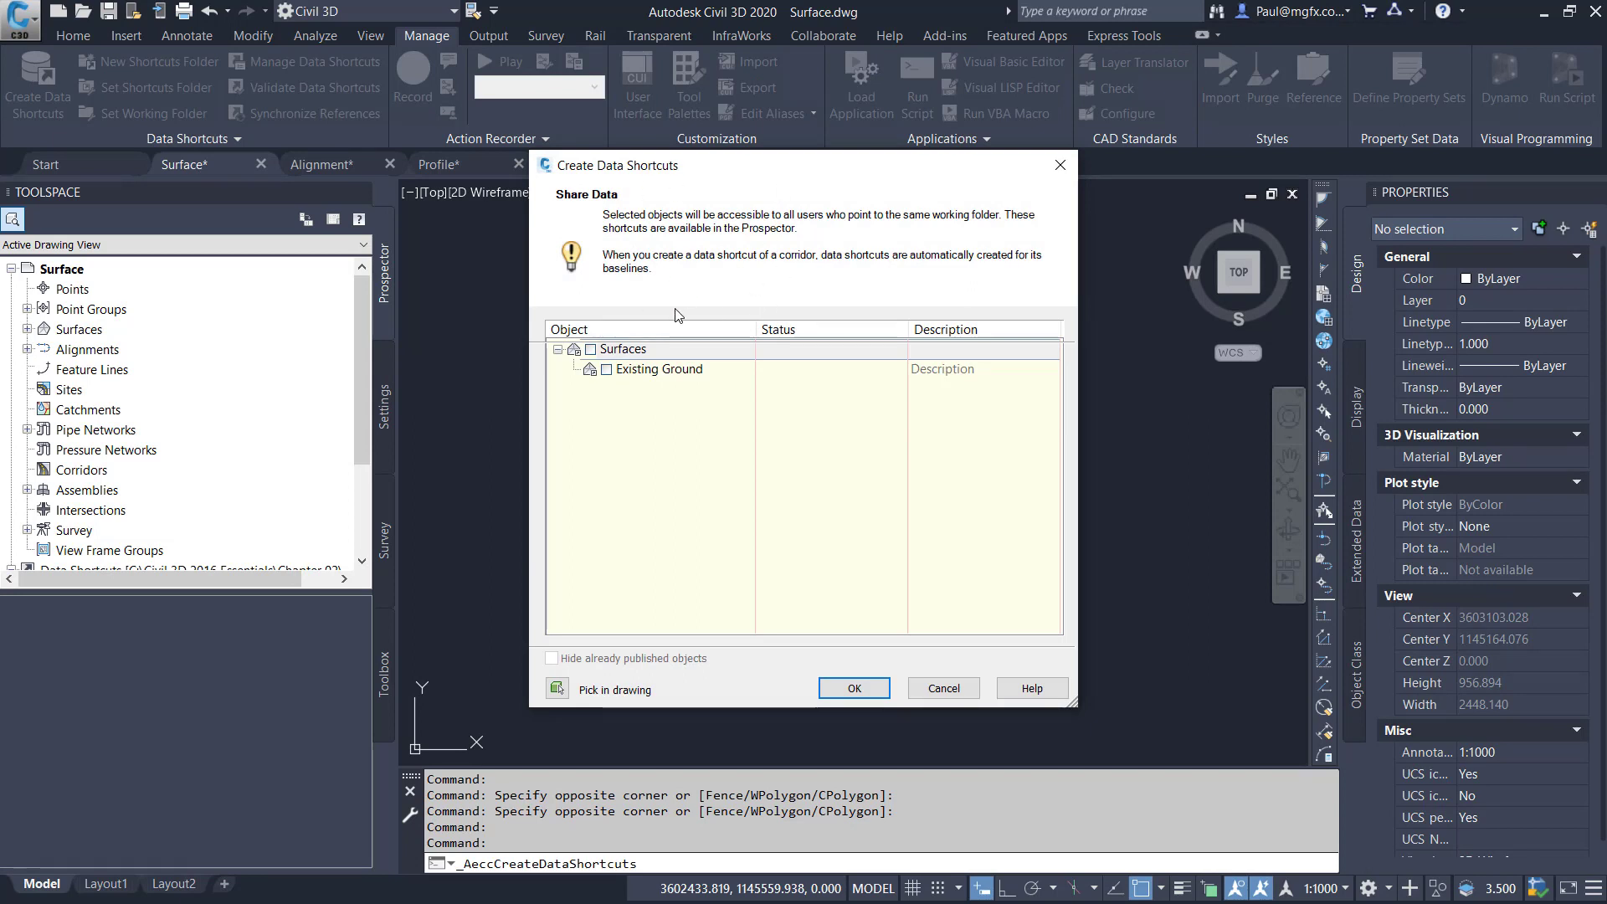
left_click(606, 369)
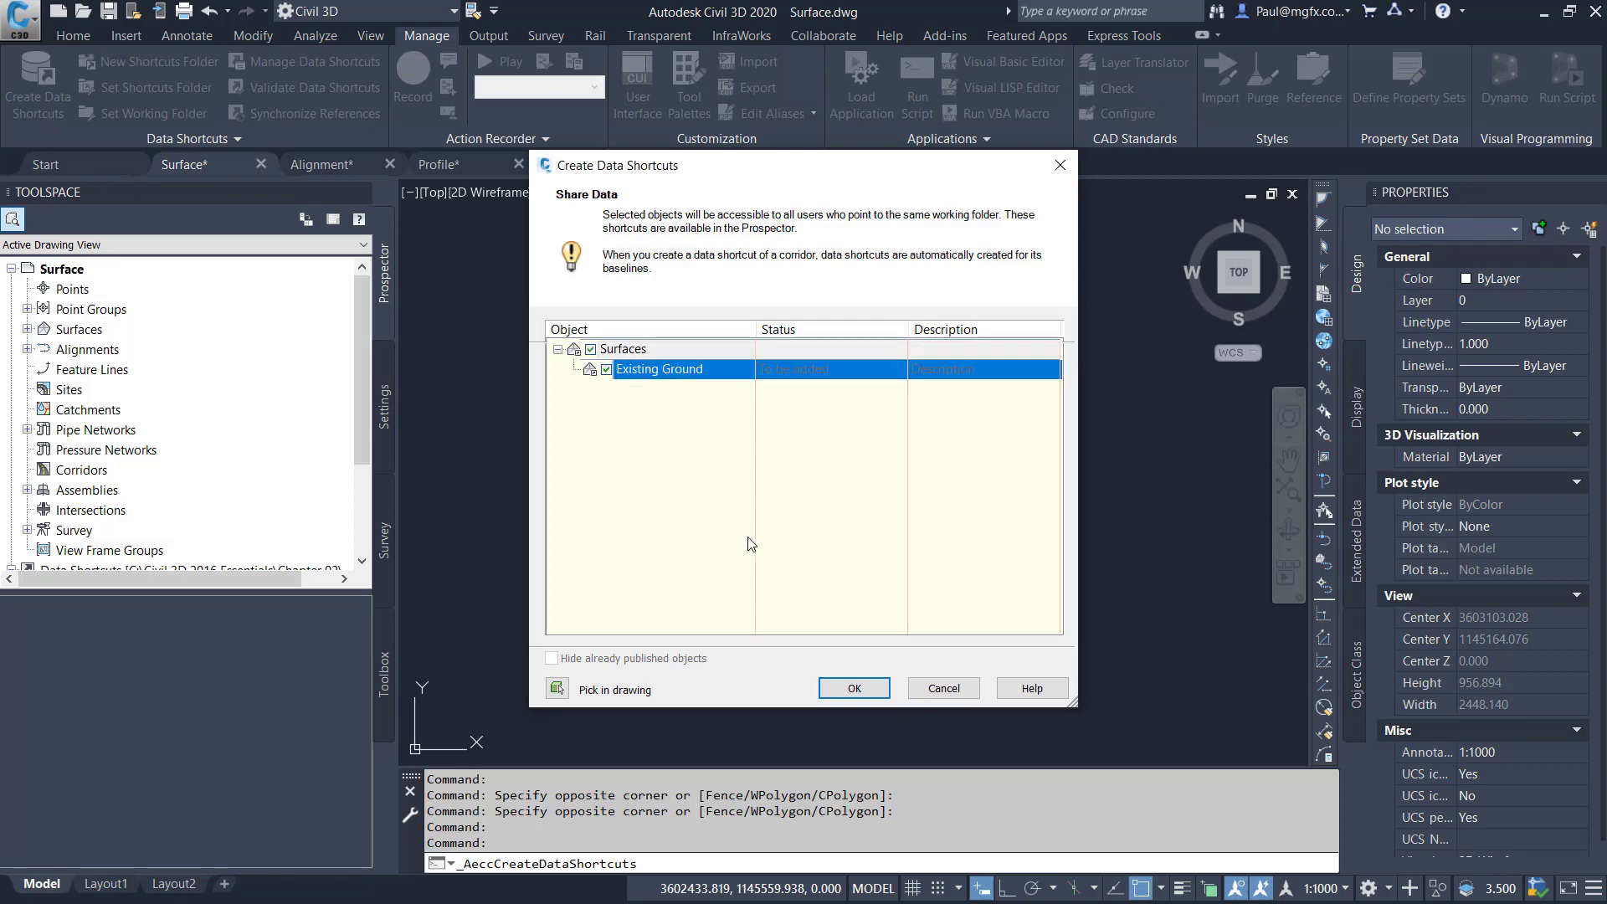
left_click(851, 689)
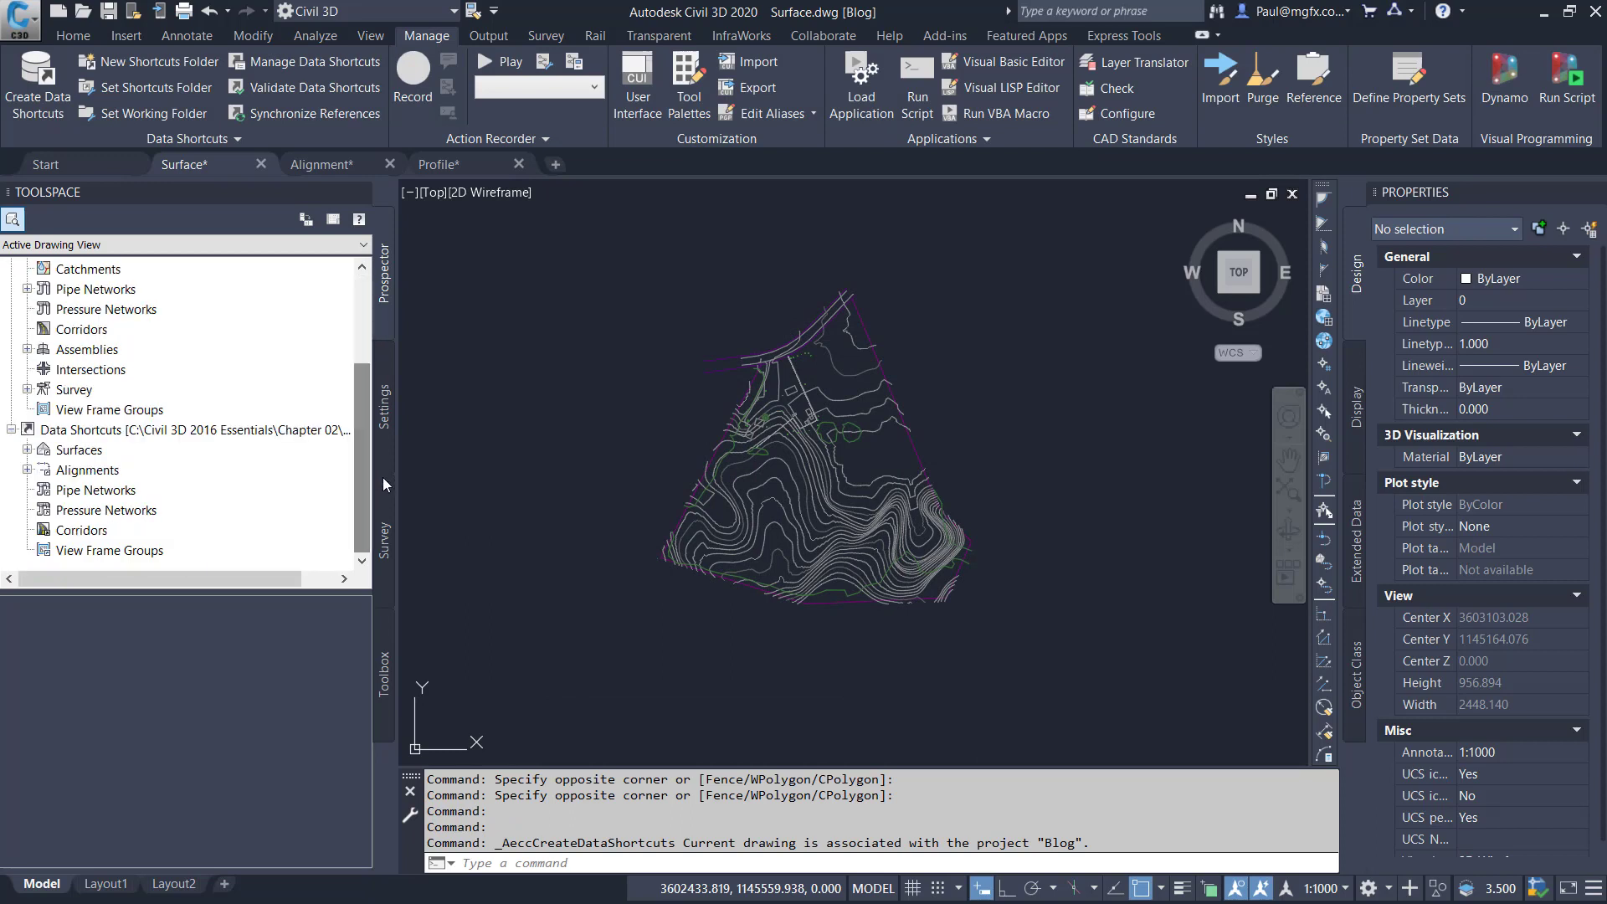
Expand the Surfaces and Alignments collections under Data Shortcuts to check the shared objects.
left_click(28, 451)
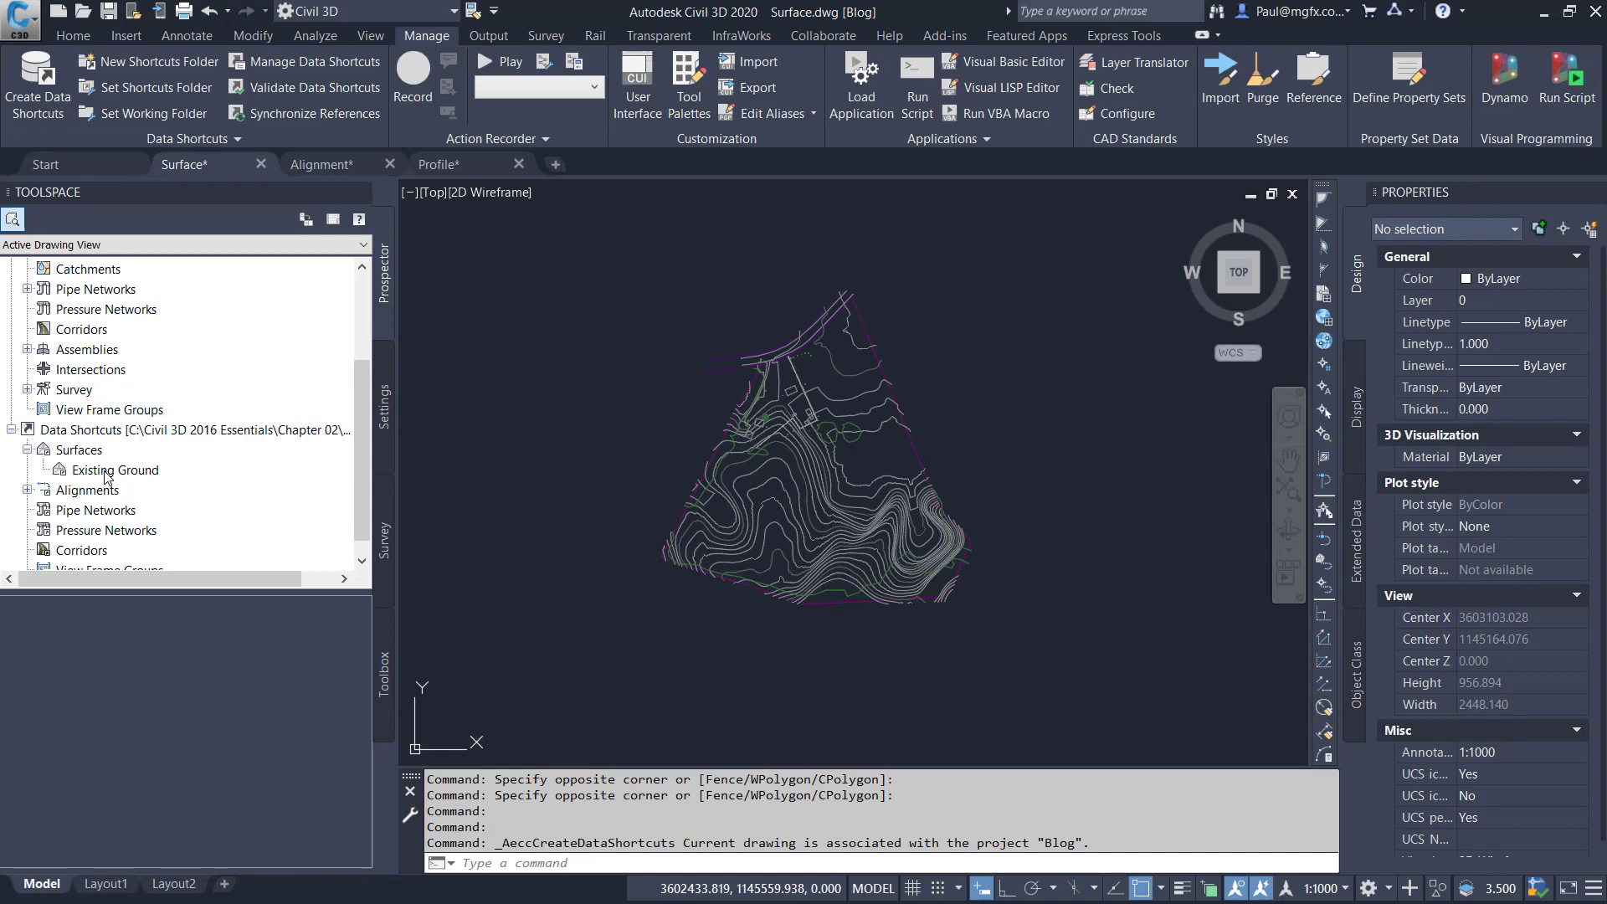
left_click(27, 491)
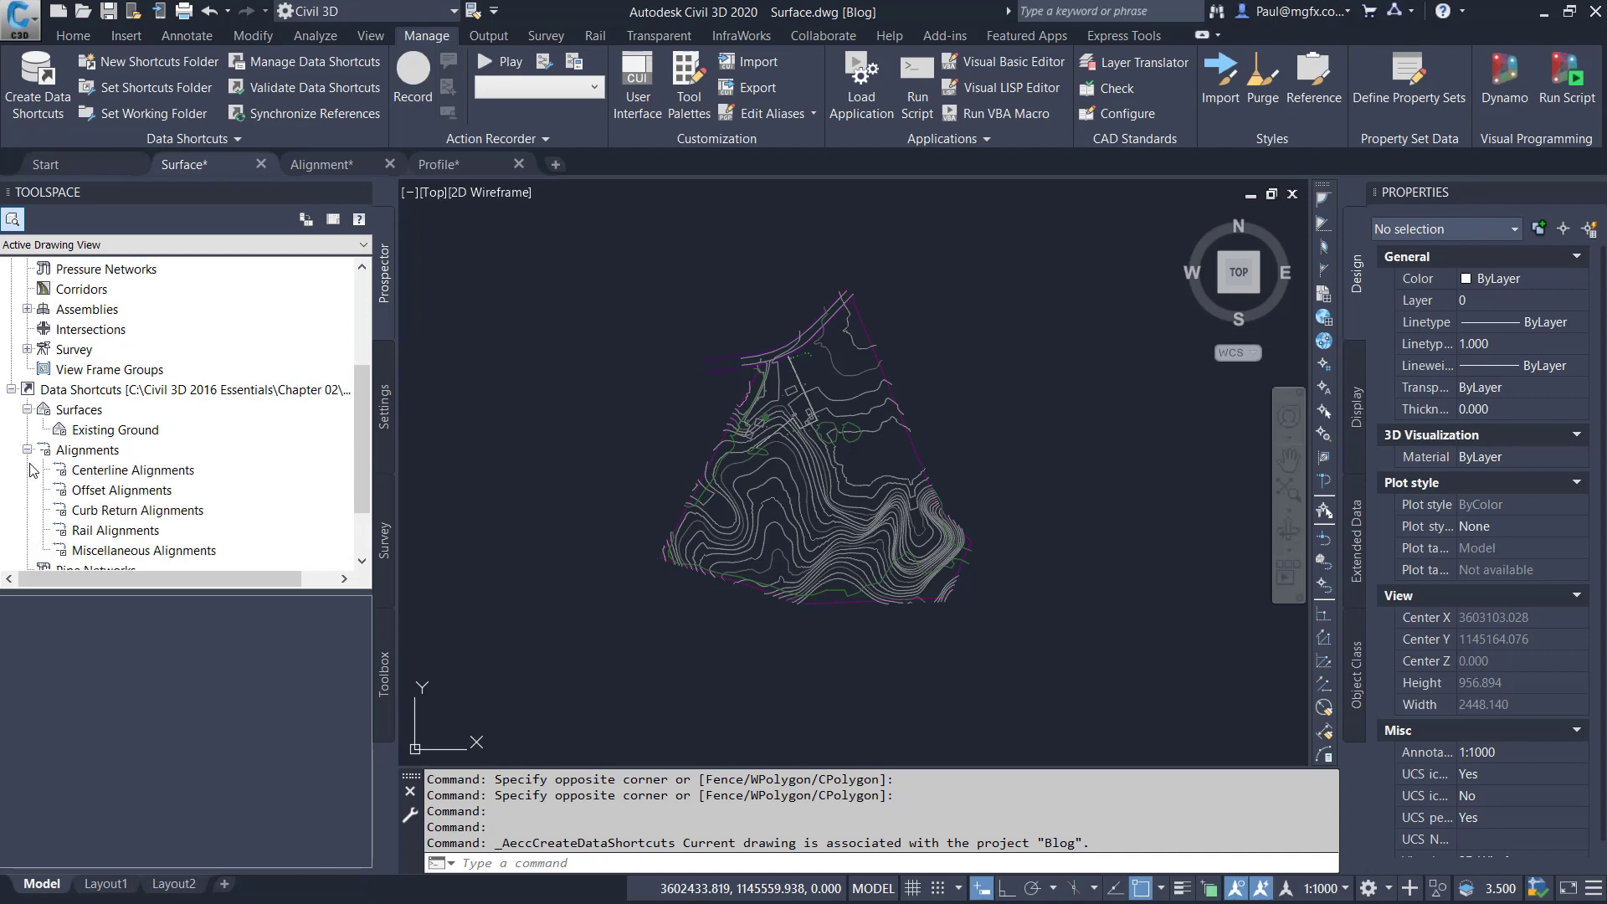
scroll(60, 469, "down", 2)
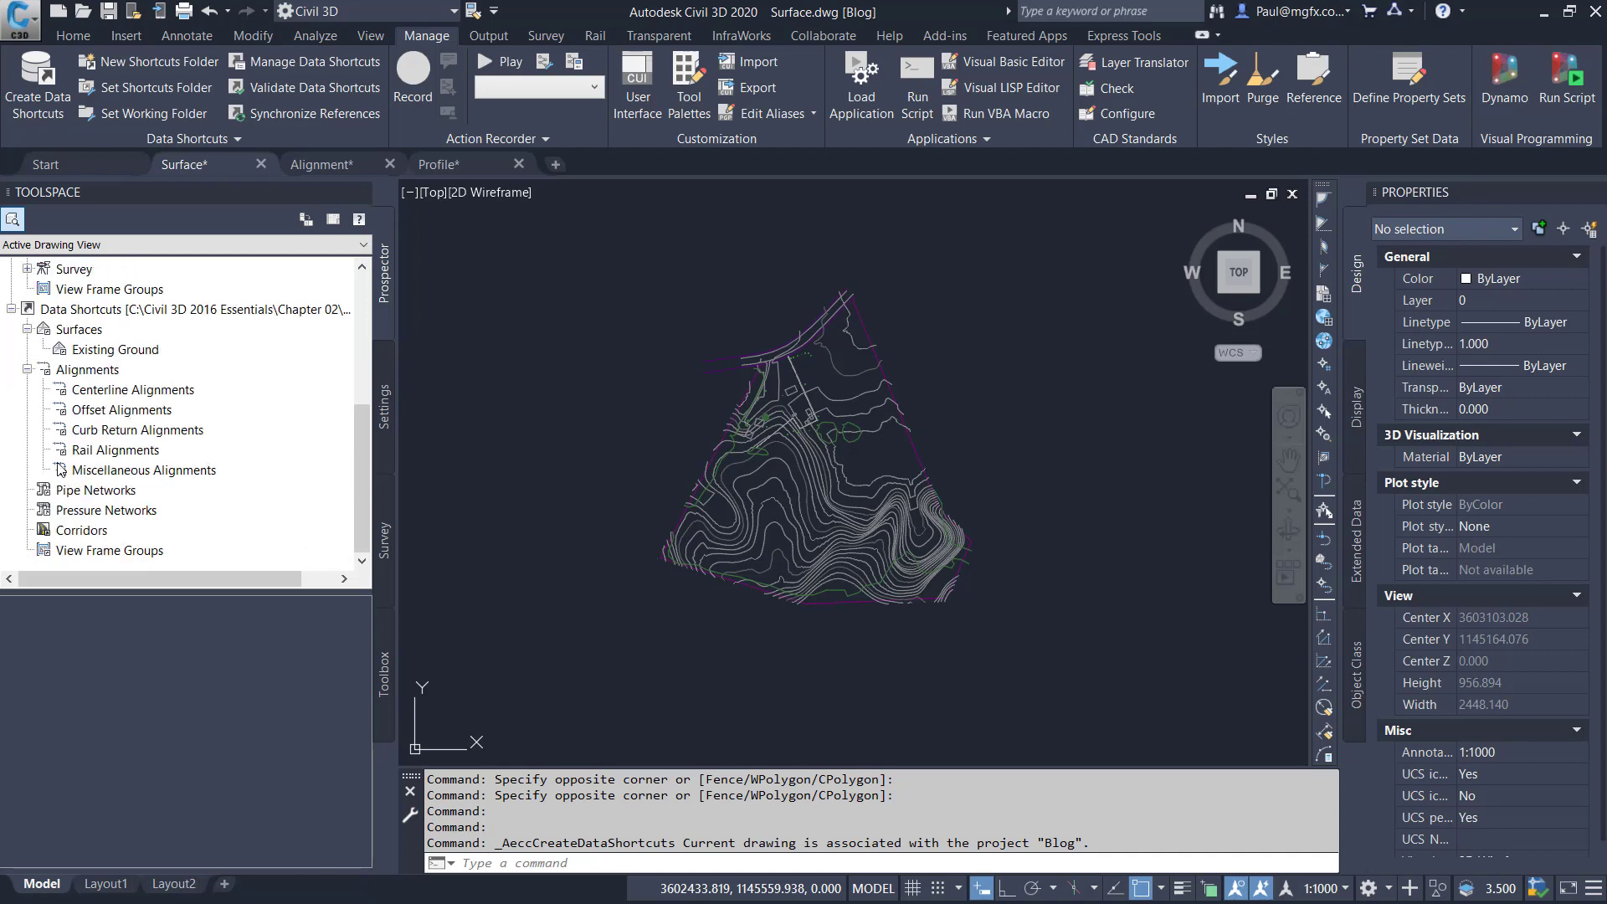
Switch to File Explorer and inspect the project's Surfaces shortcut folder, widening the Name column to show full file names.
key("alt+Tab")
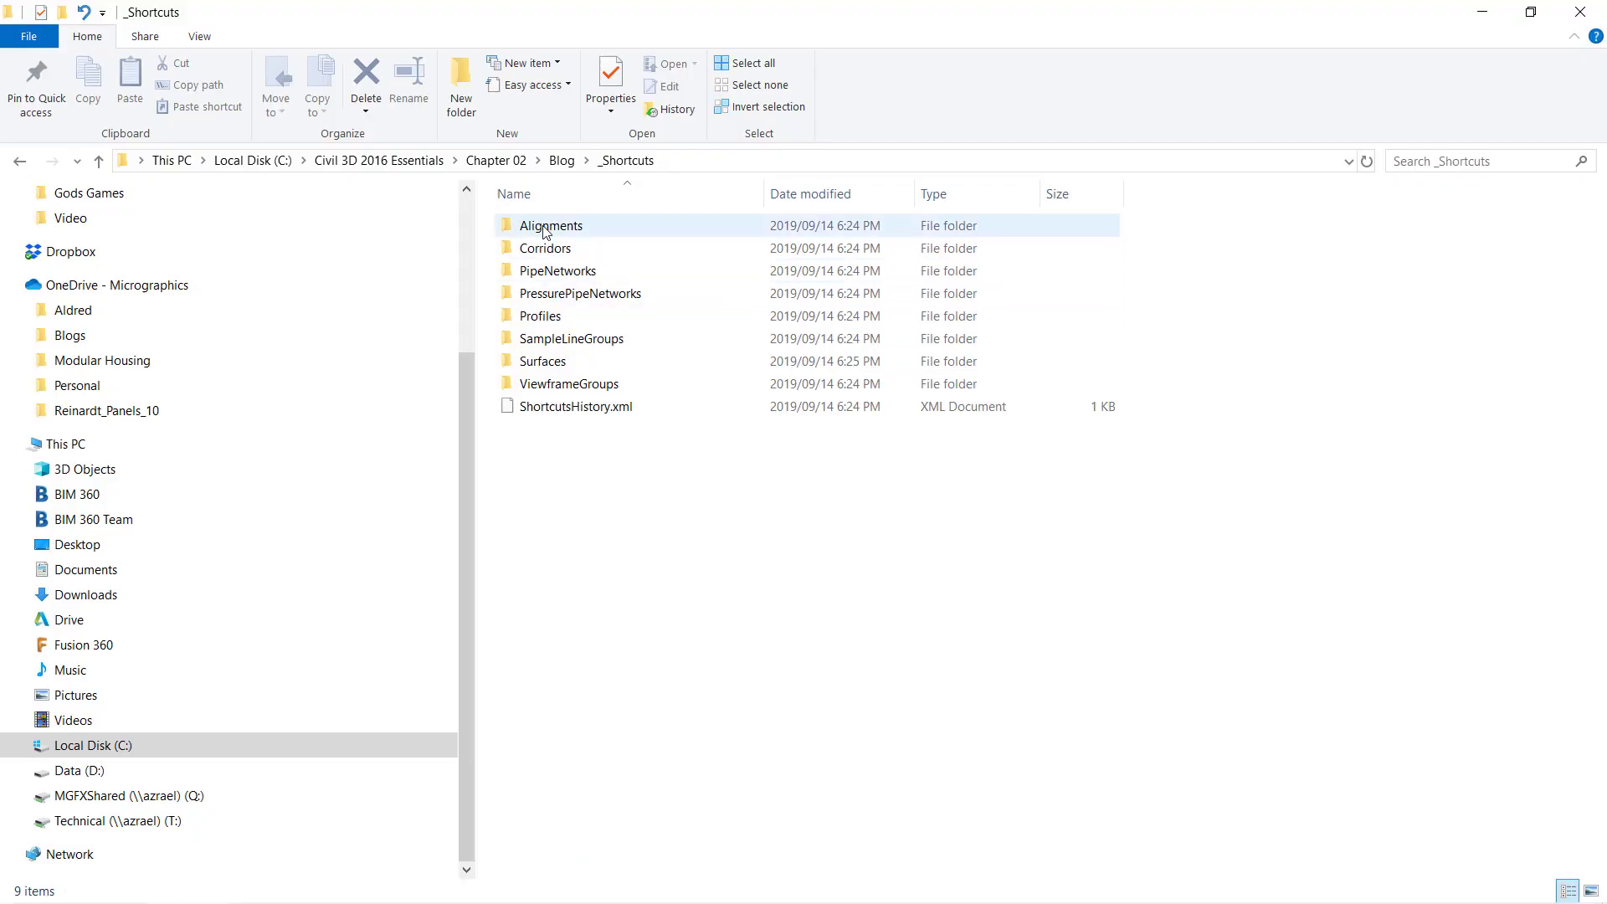
double_click(549, 365)
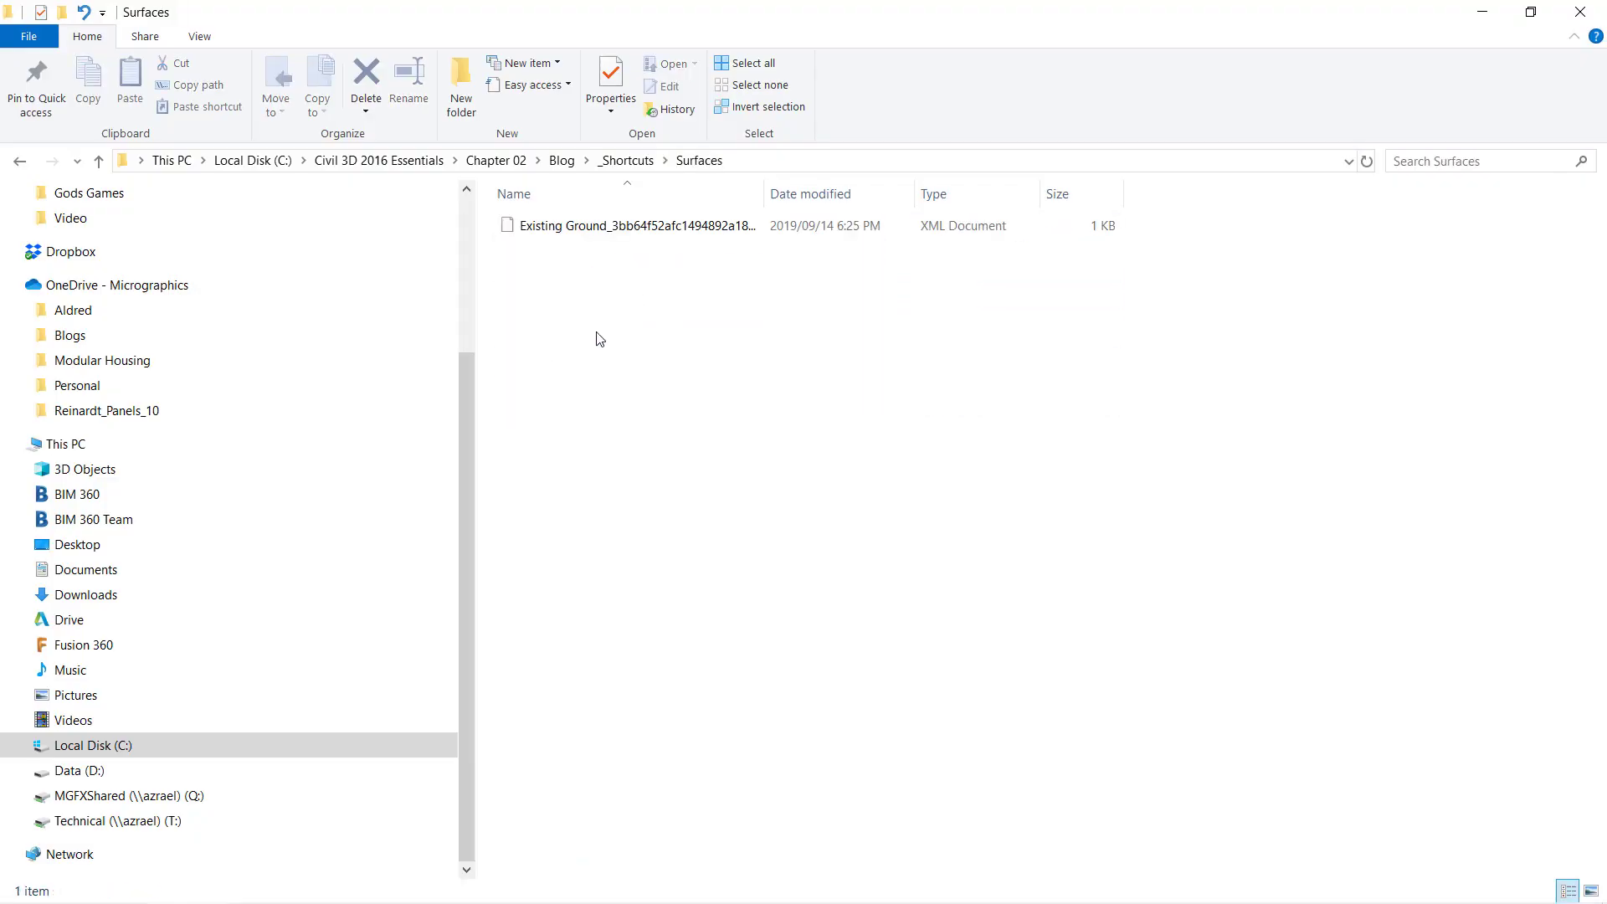
left_click_drag(765, 196, 901, 196)
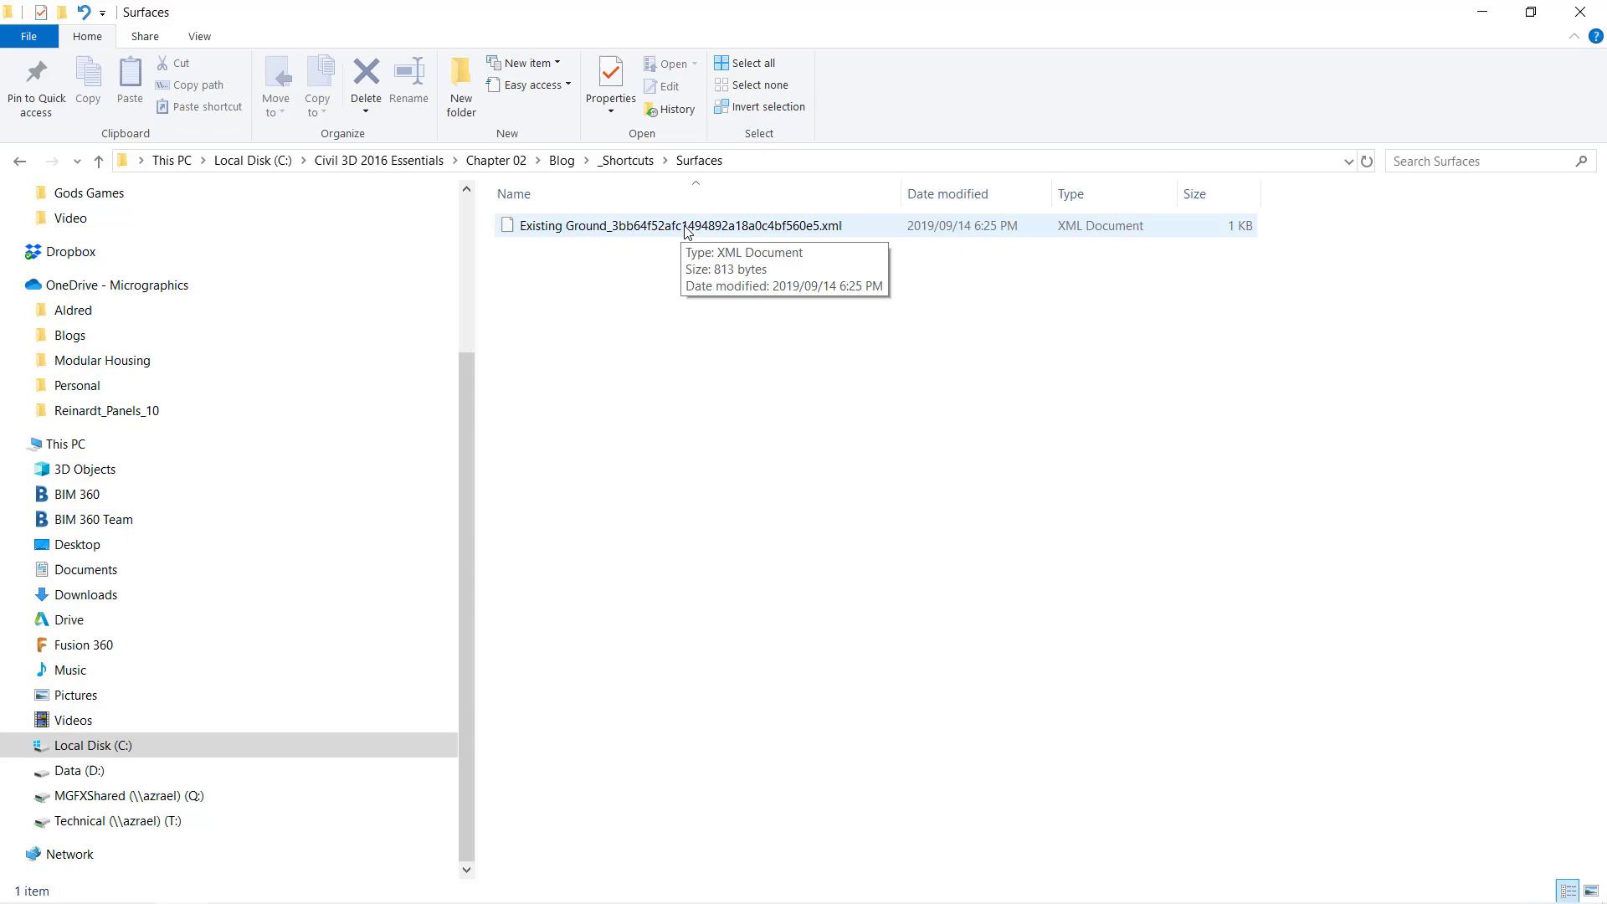
Switch back to Civil 3D and create a data shortcut for the Main Road A centerline alignment from the Alignment drawing.
mouse_move(686, 883)
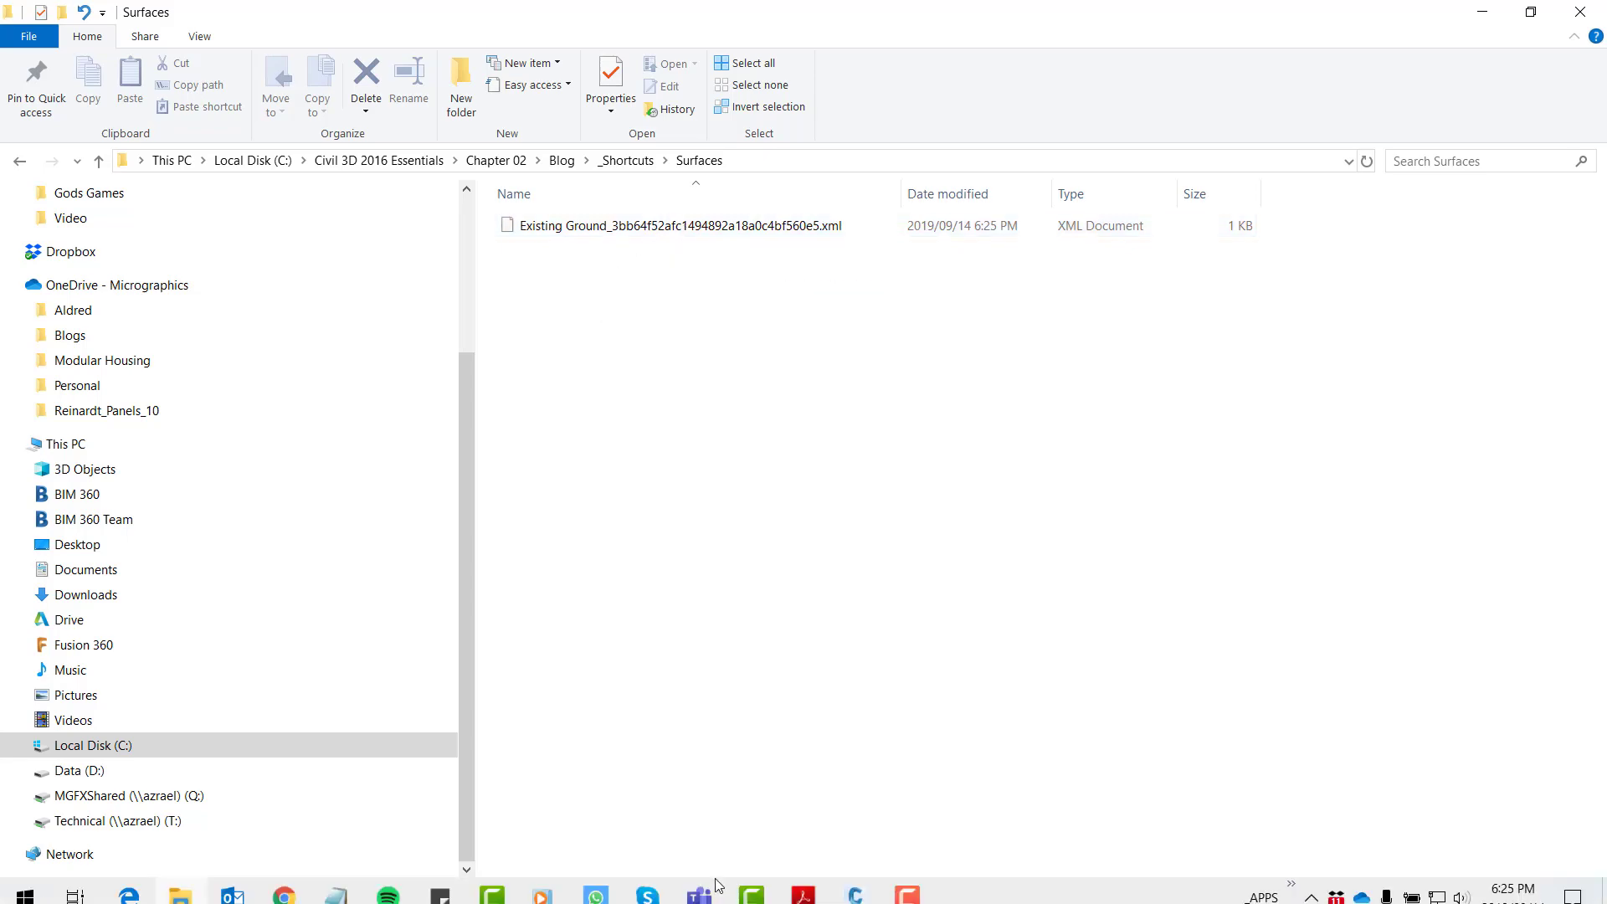
mouse_move(865, 879)
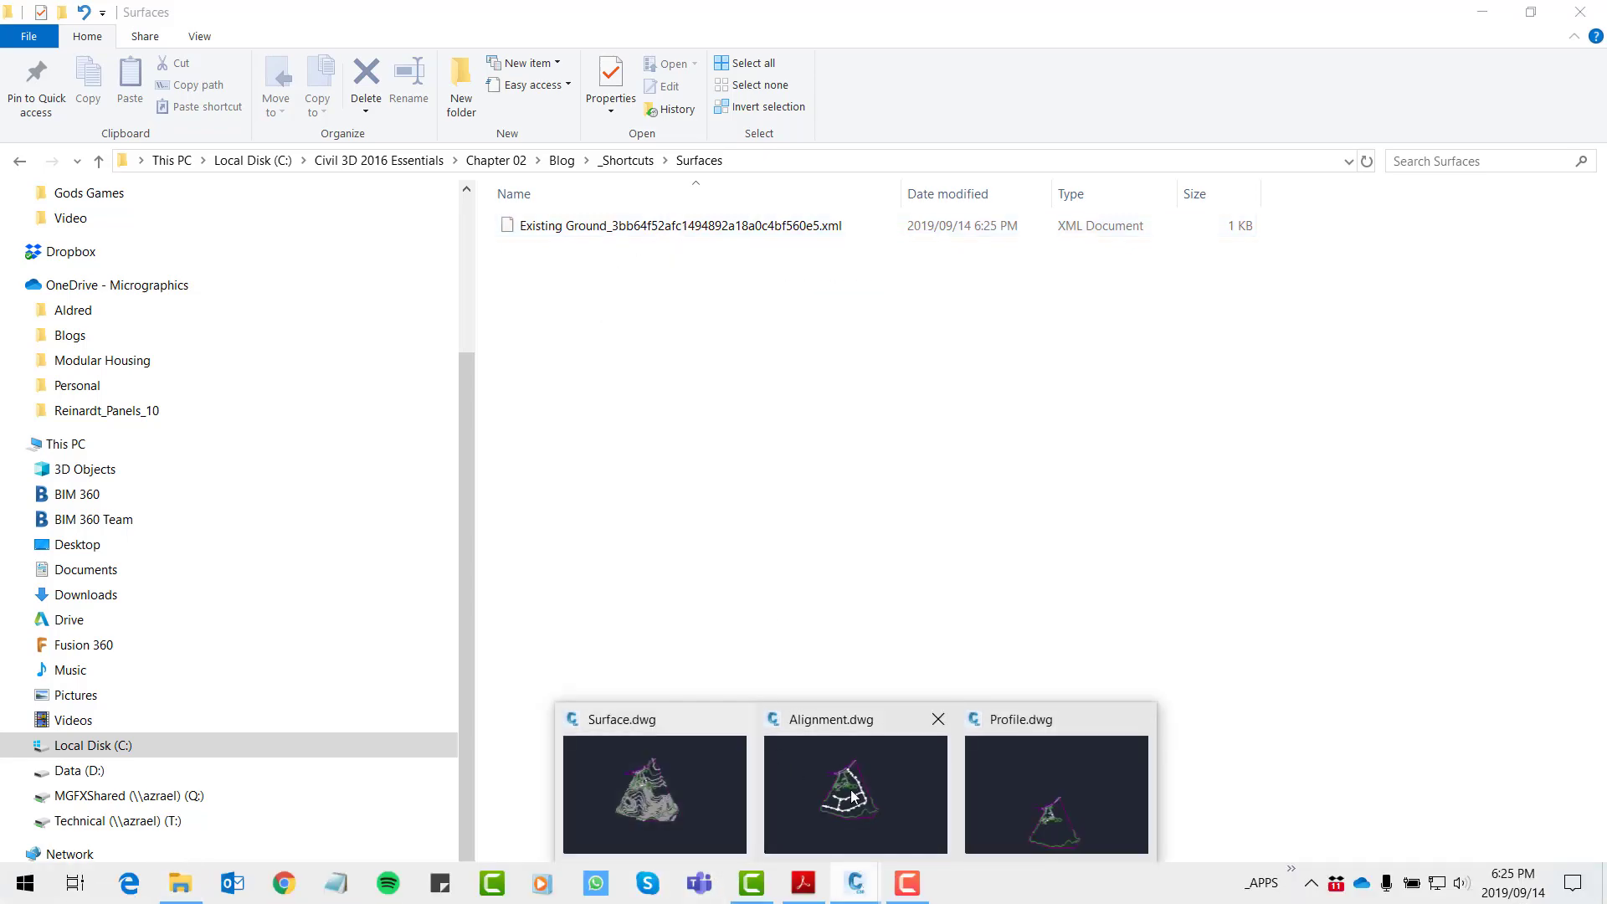
left_click(719, 781)
left_click(616, 466)
left_click(573, 330)
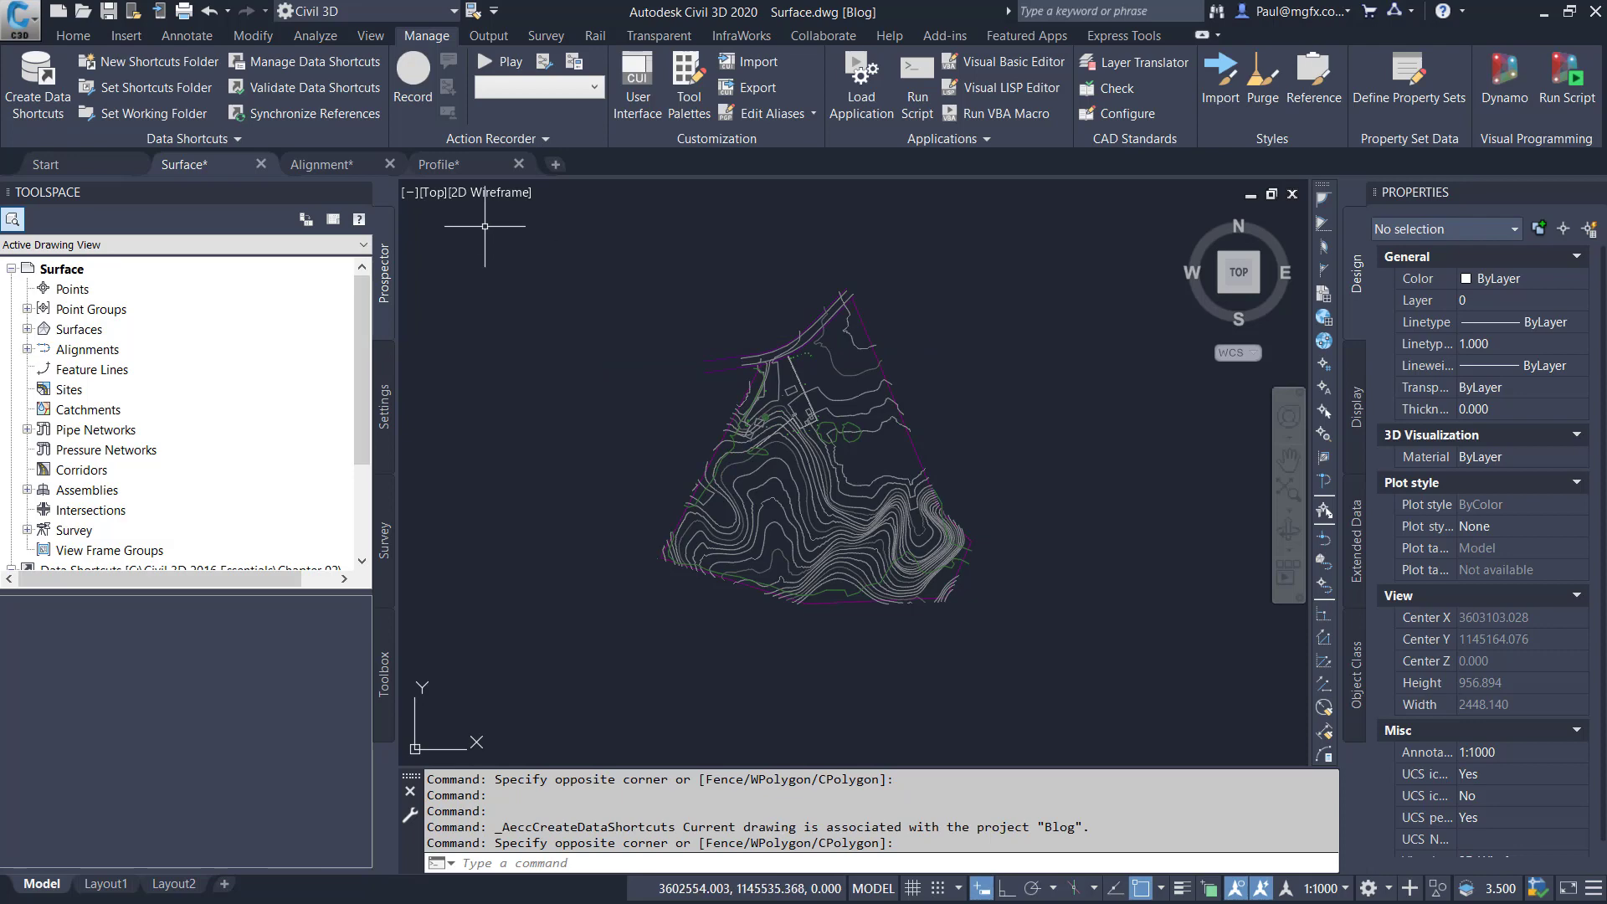
left_click(319, 165)
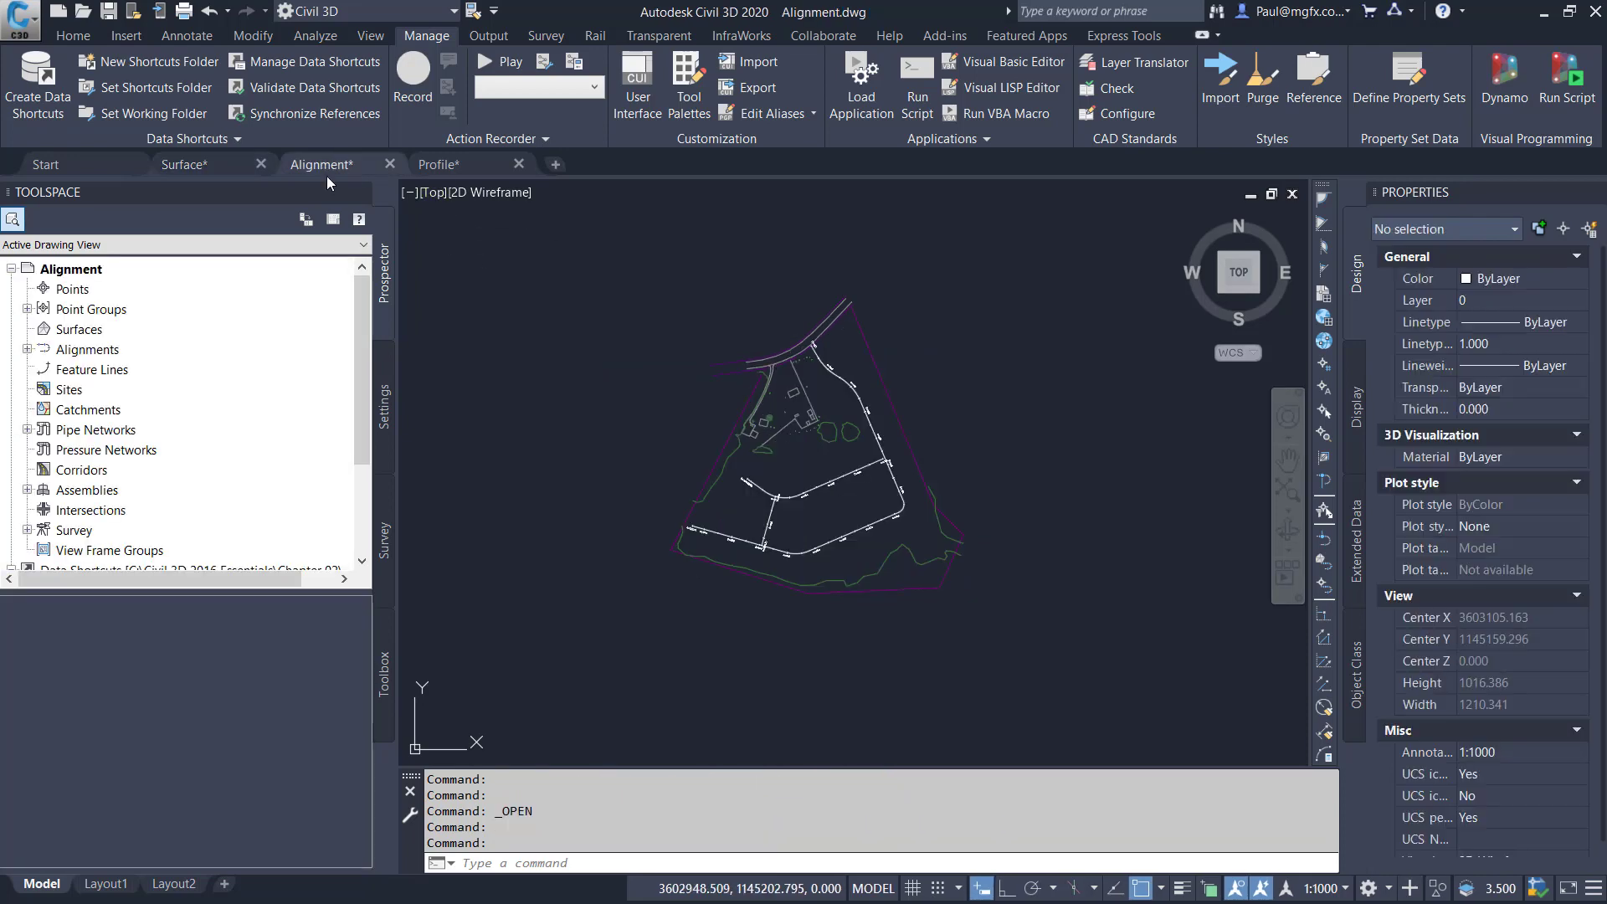
left_click(31, 97)
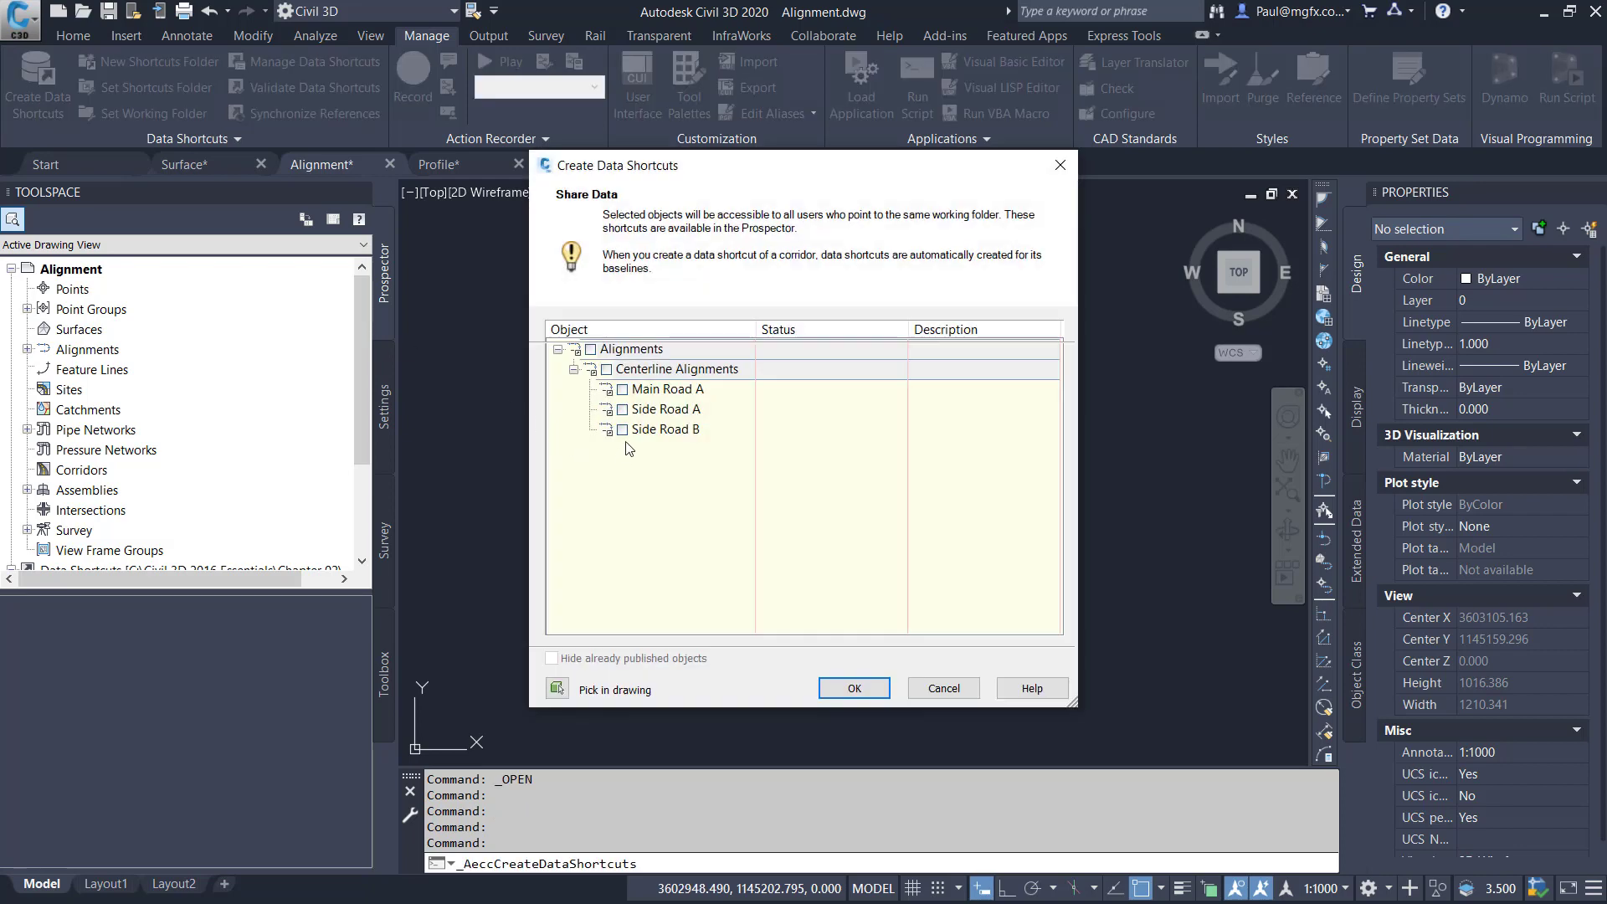
left_click(623, 390)
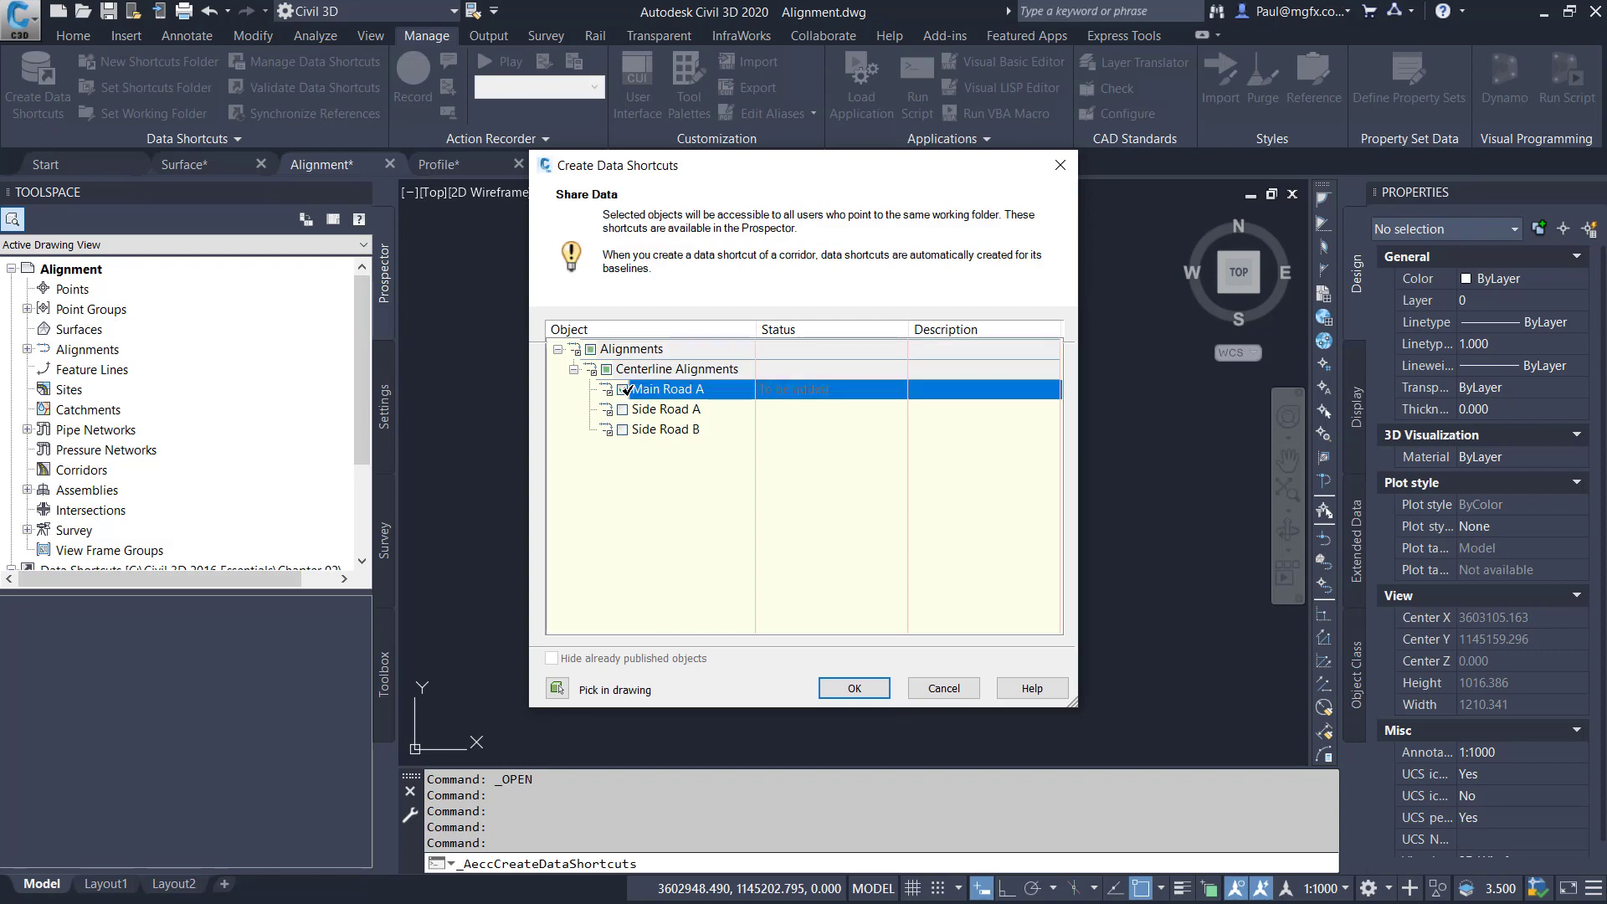
left_click(853, 690)
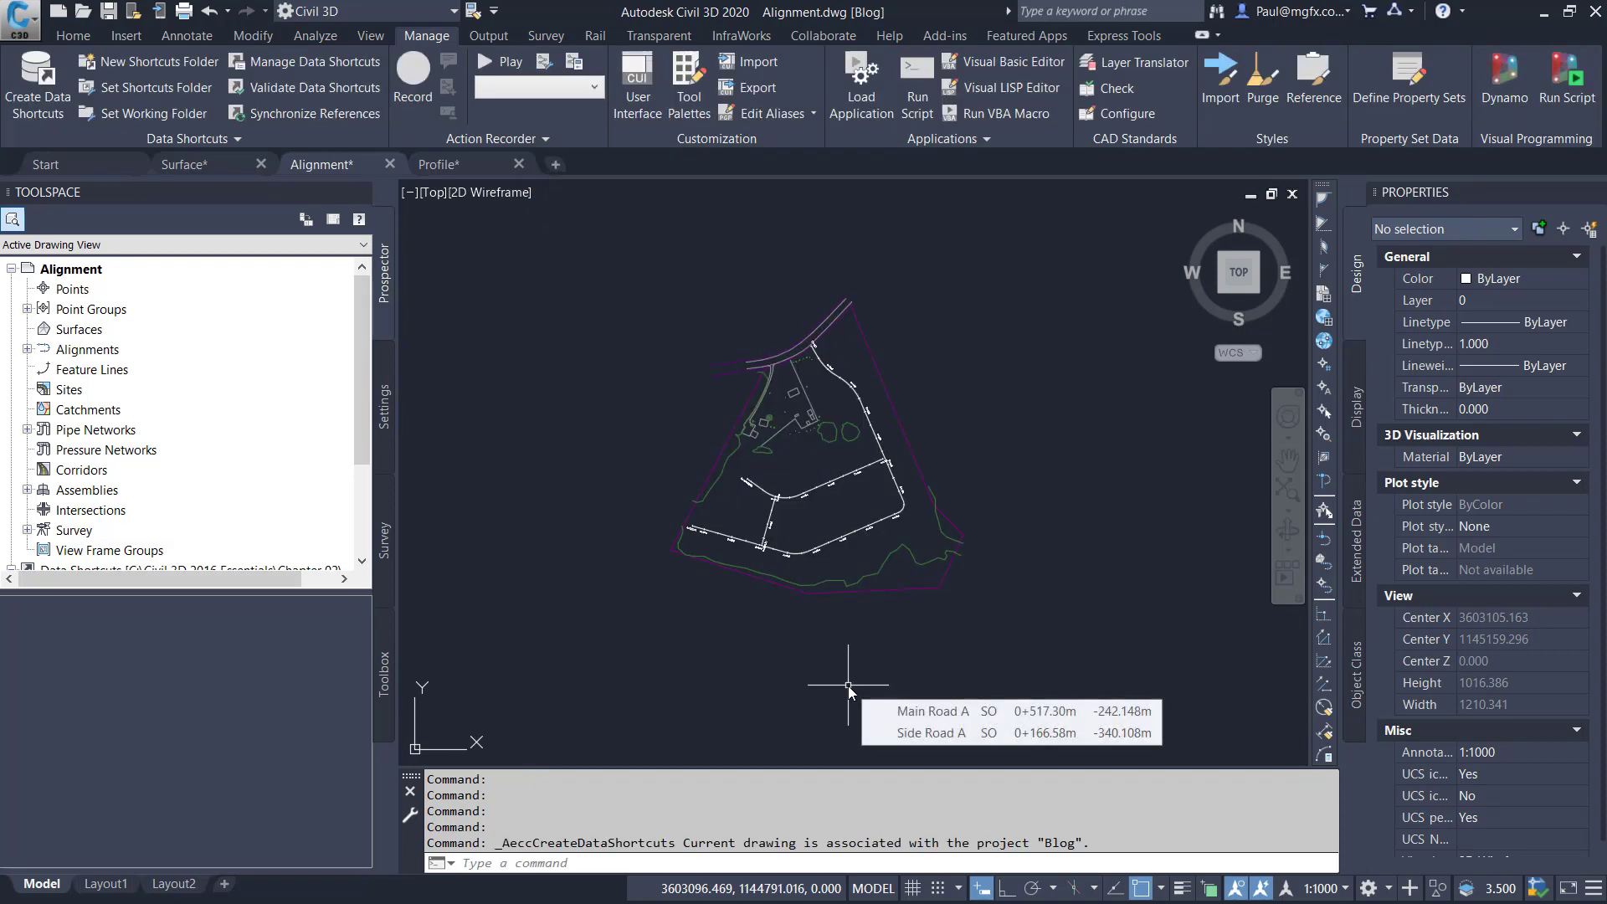
left_click(735, 653)
left_click(578, 390)
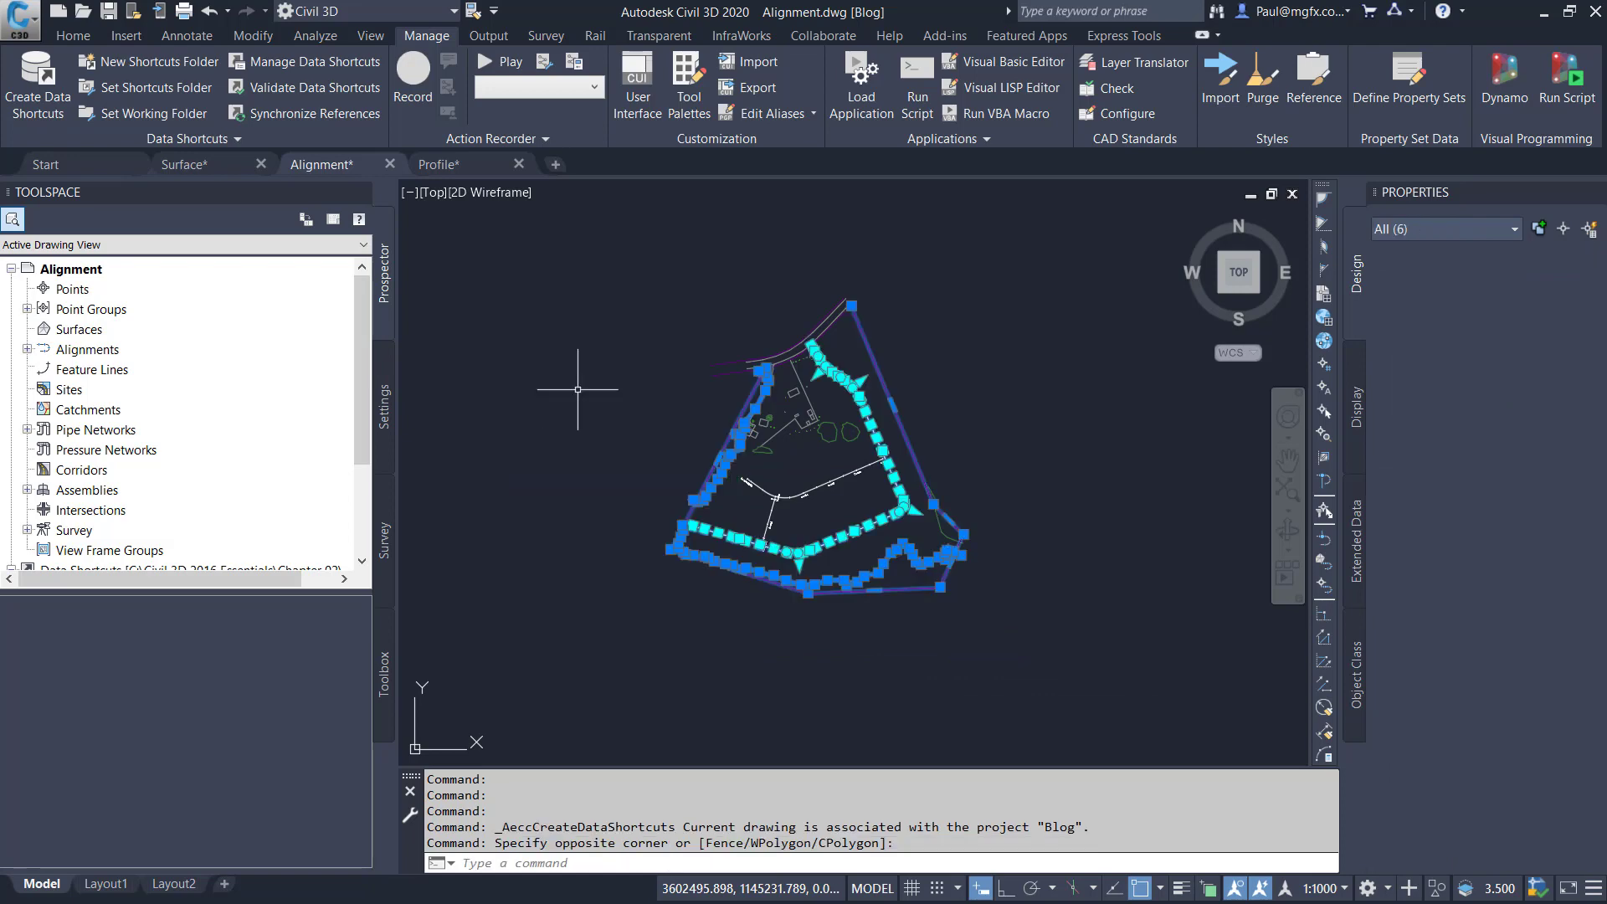
key("Escape")
key("Escape")
Switch to the Profile drawing and inspect its Surfaces and Alignments collections alongside the project's shared Existing Ground shortcut.
left_click(444, 164)
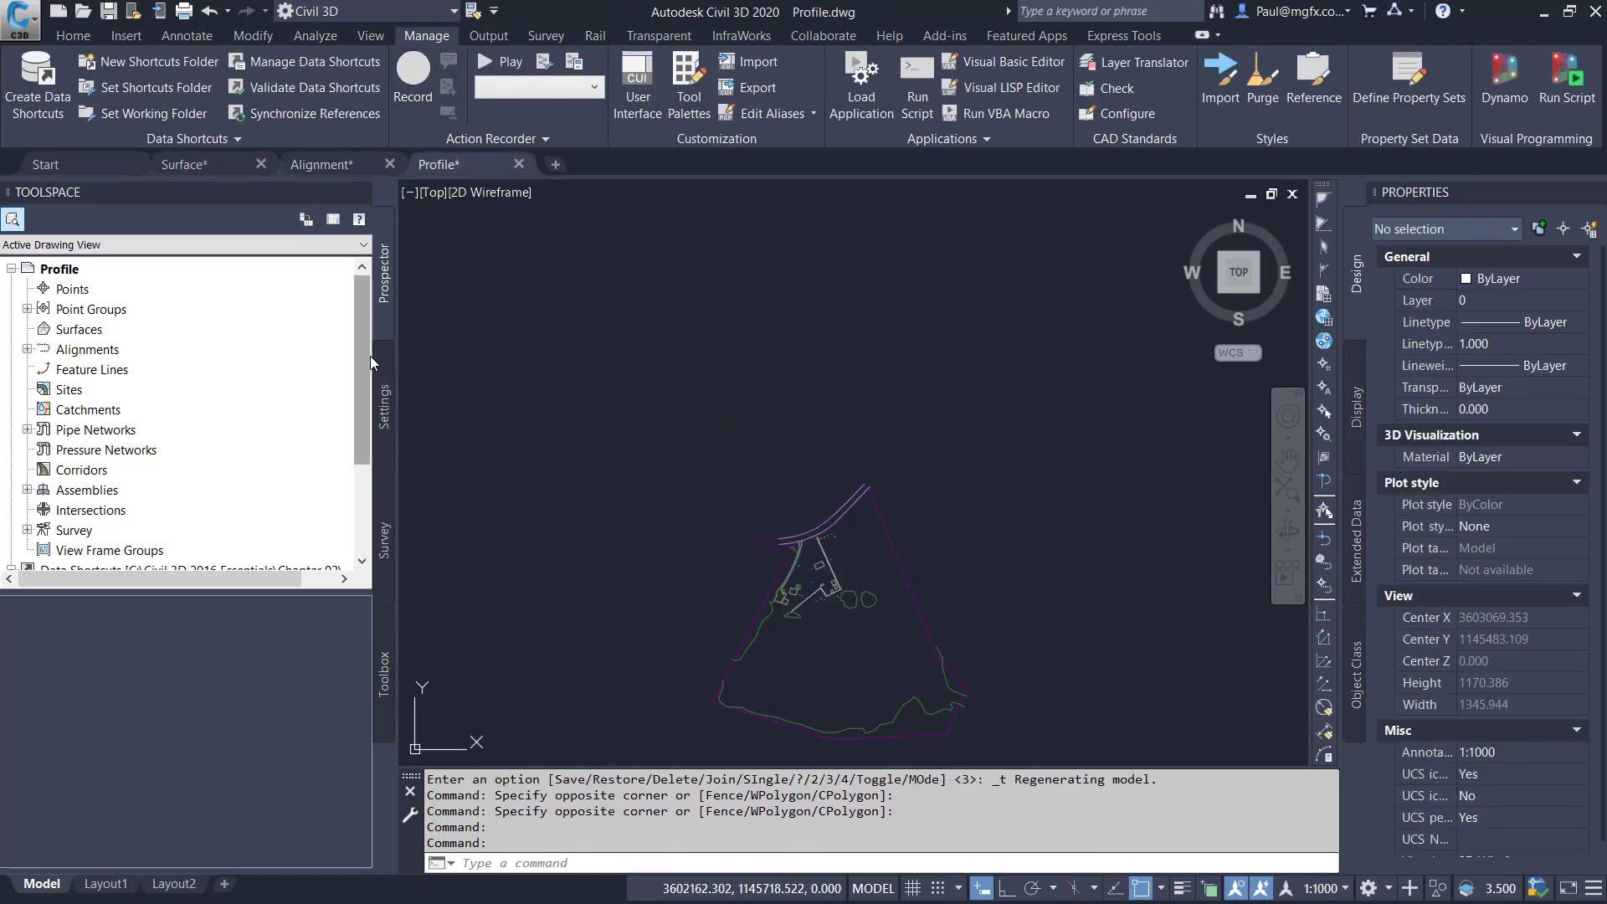
left_click_drag(370, 355, 384, 465)
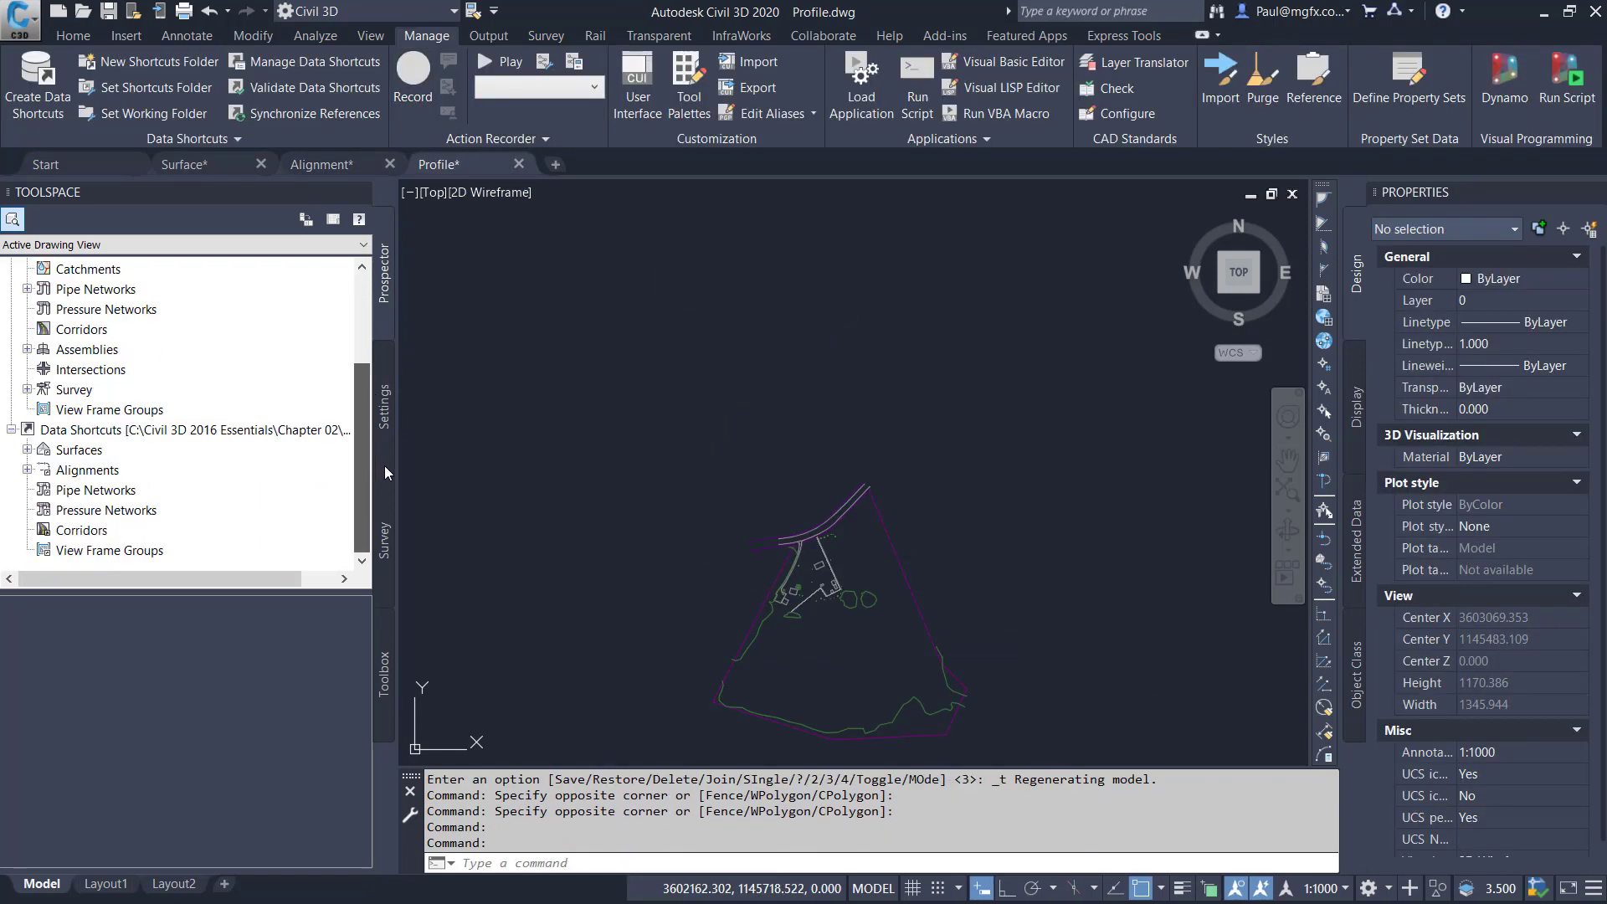
left_click(28, 451)
left_click(117, 473)
right_click(117, 473)
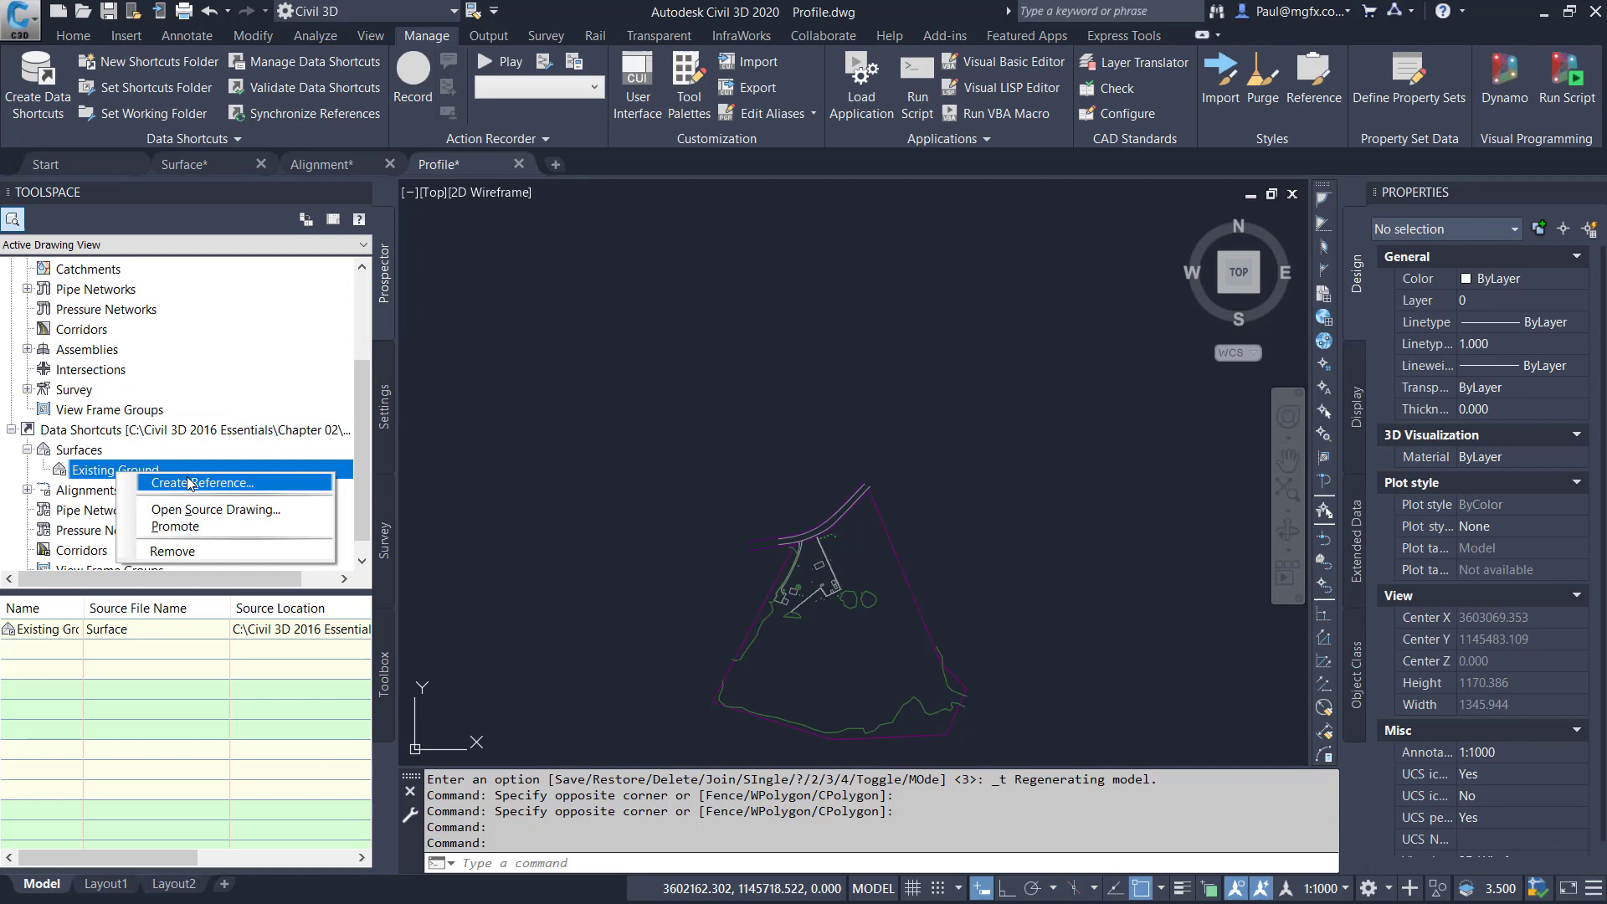
left_click(350, 409)
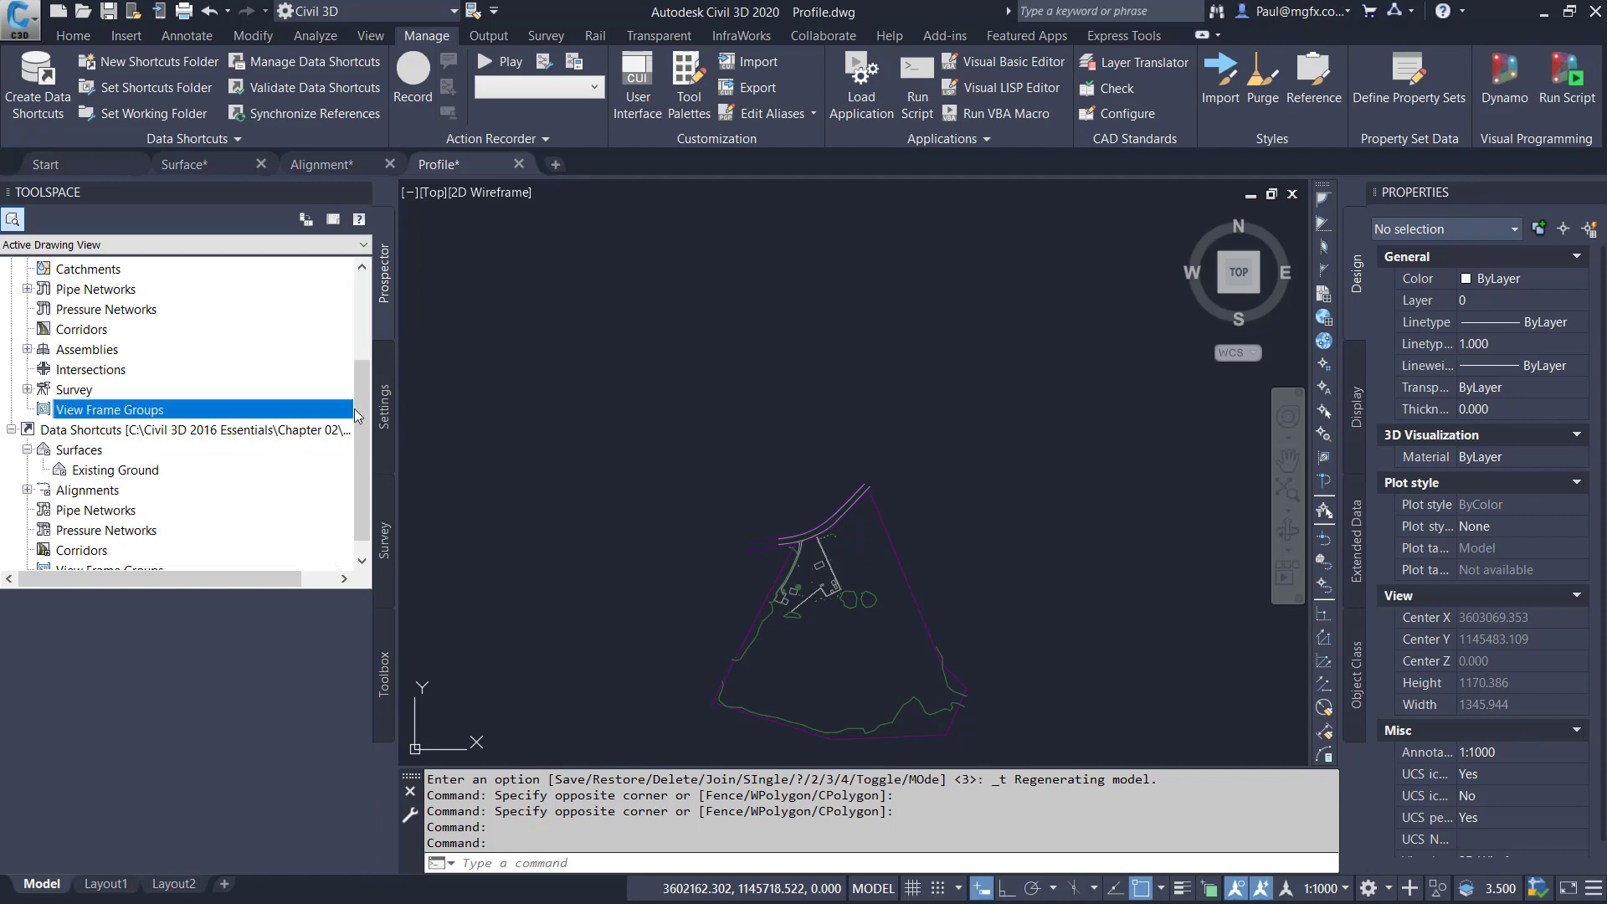
left_click_drag(363, 399, 355, 312)
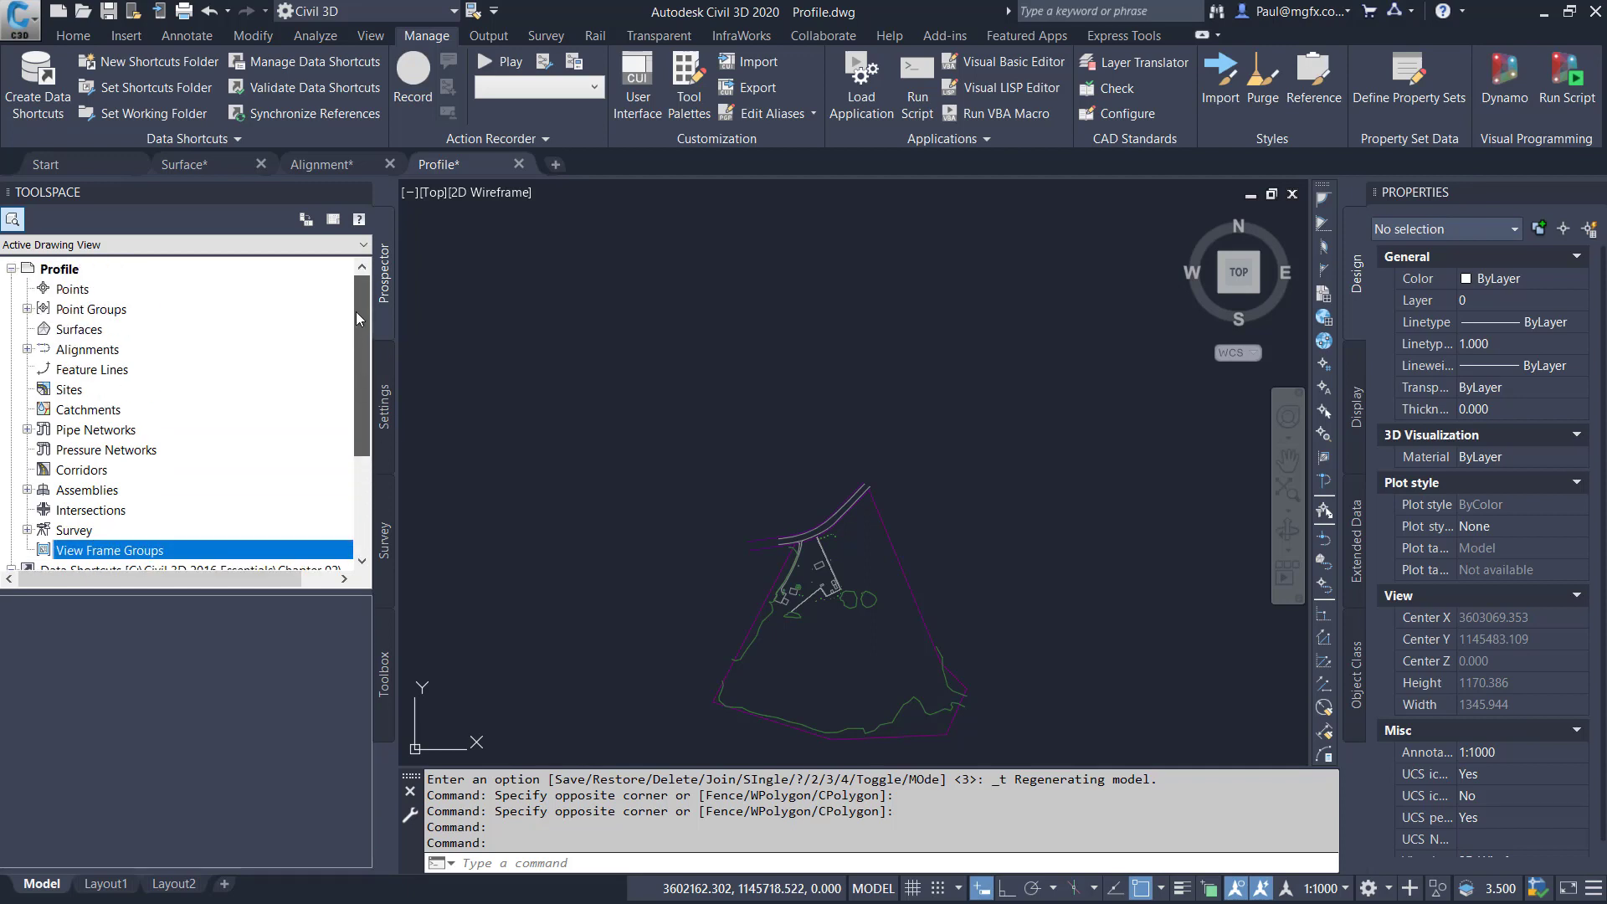
left_click(74, 331)
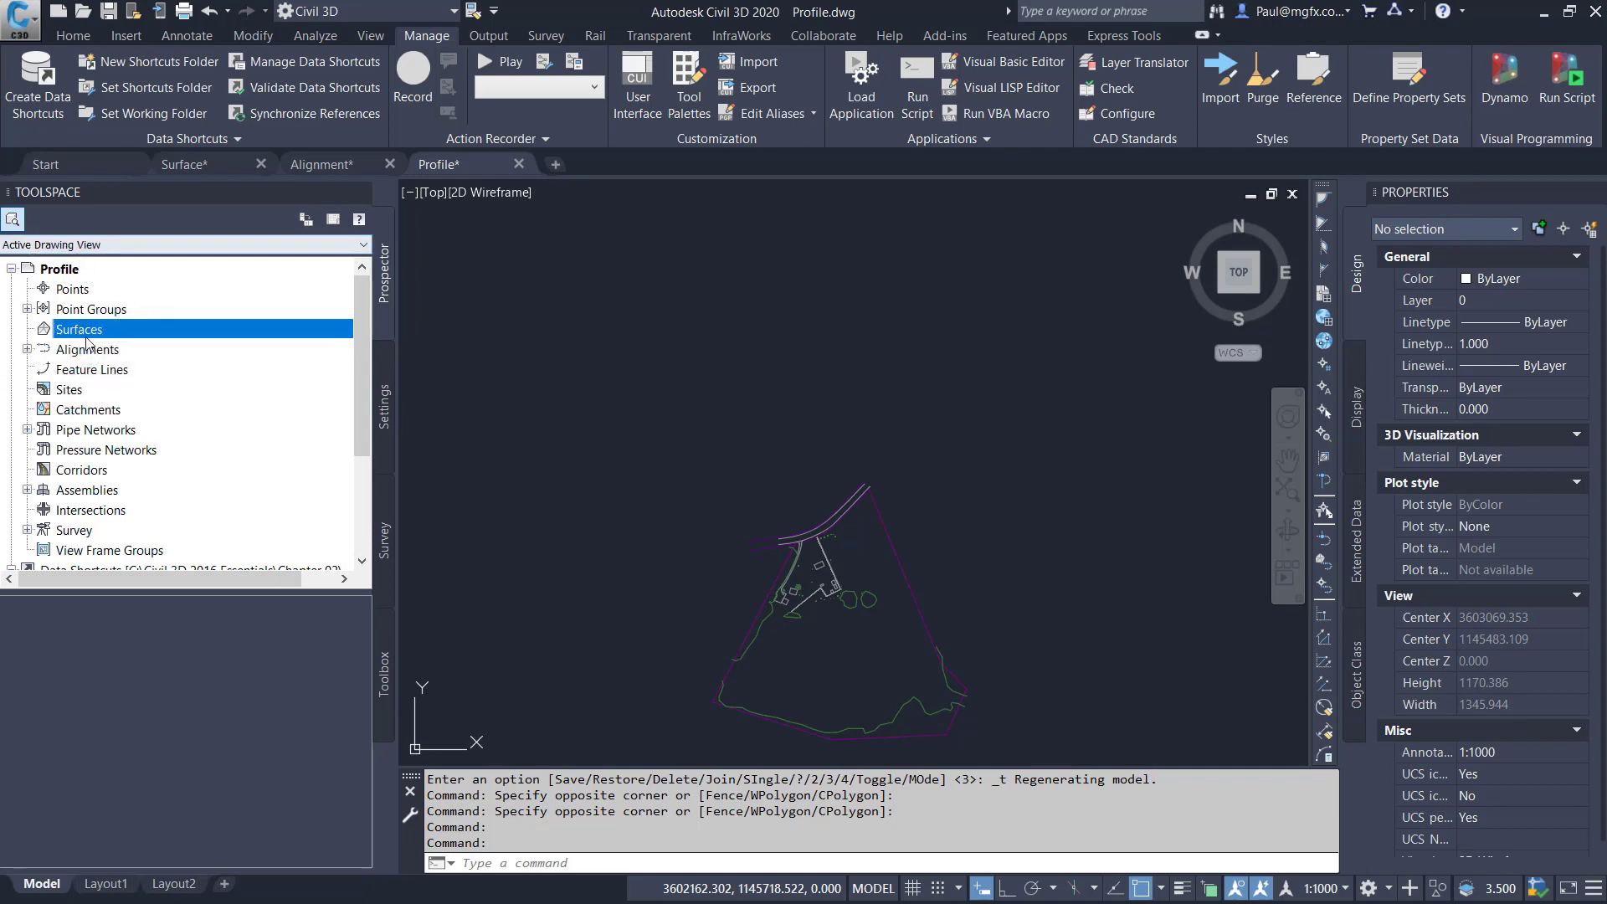
left_click(27, 350)
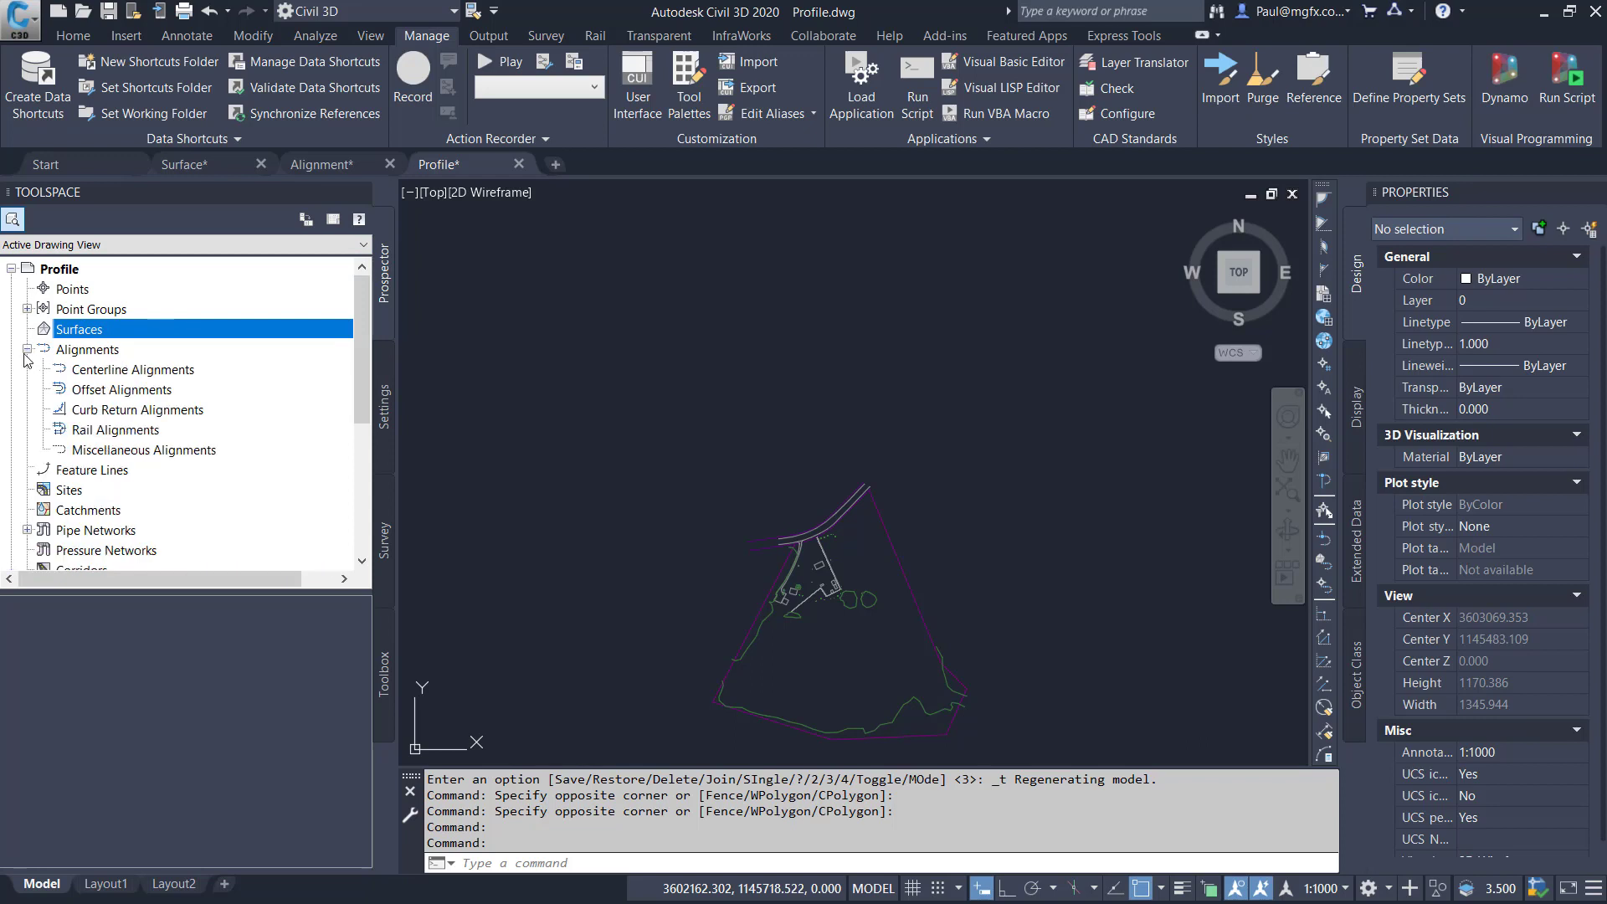
Create a reference to the Existing Ground surface shortcut in the Profile drawing, using the C-Existing Contours (05m) style.
scroll(134, 377, "down", 5)
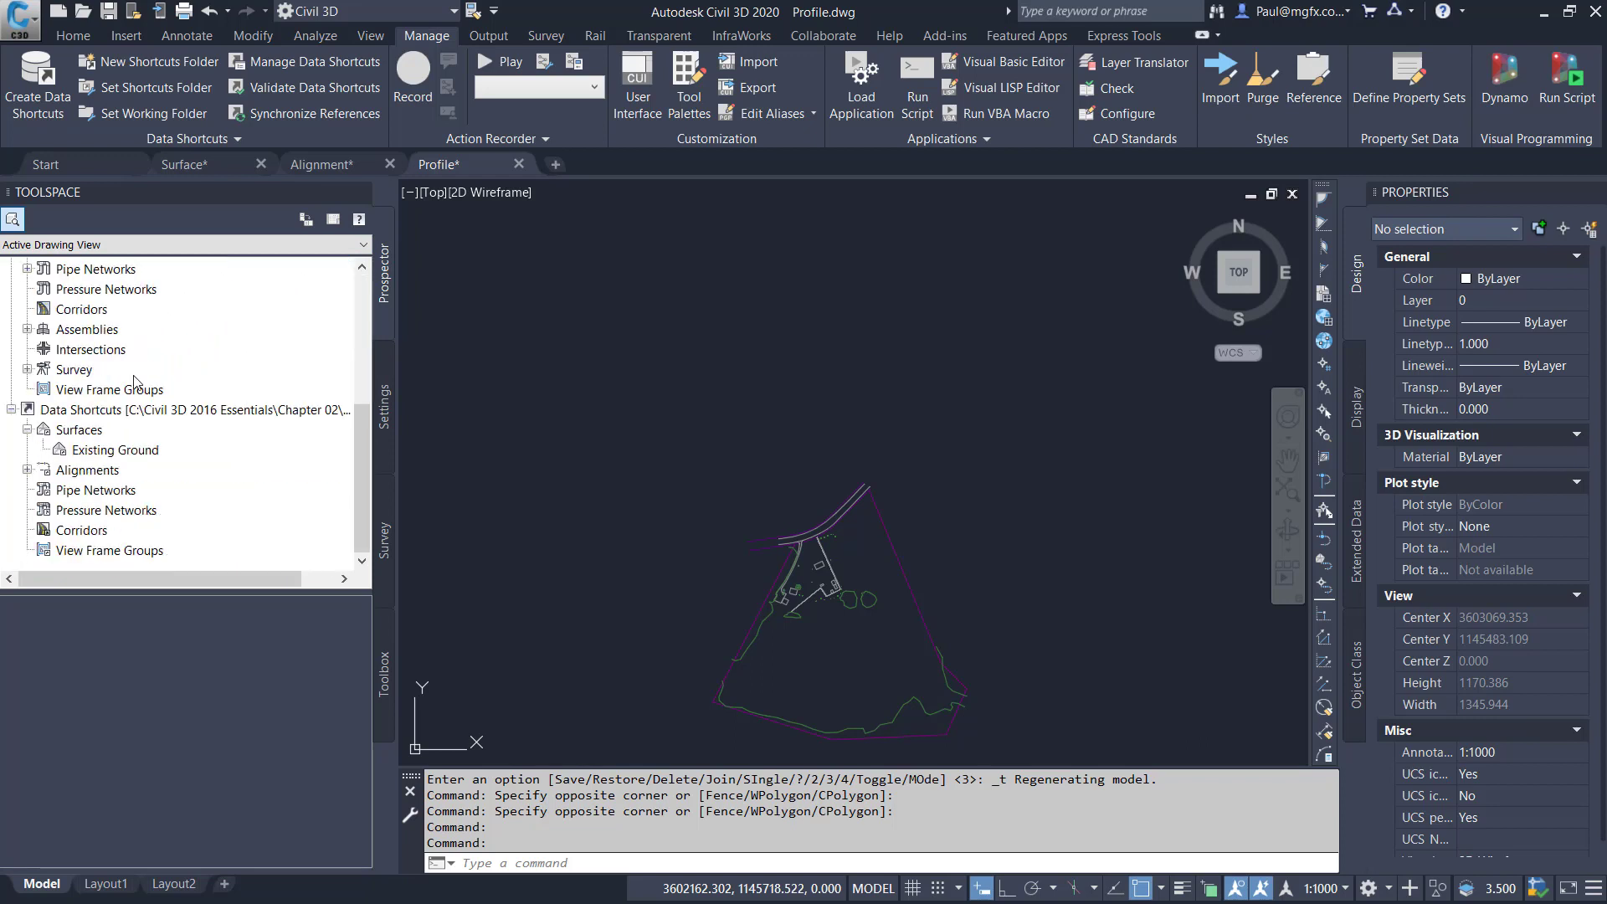
right_click(115, 453)
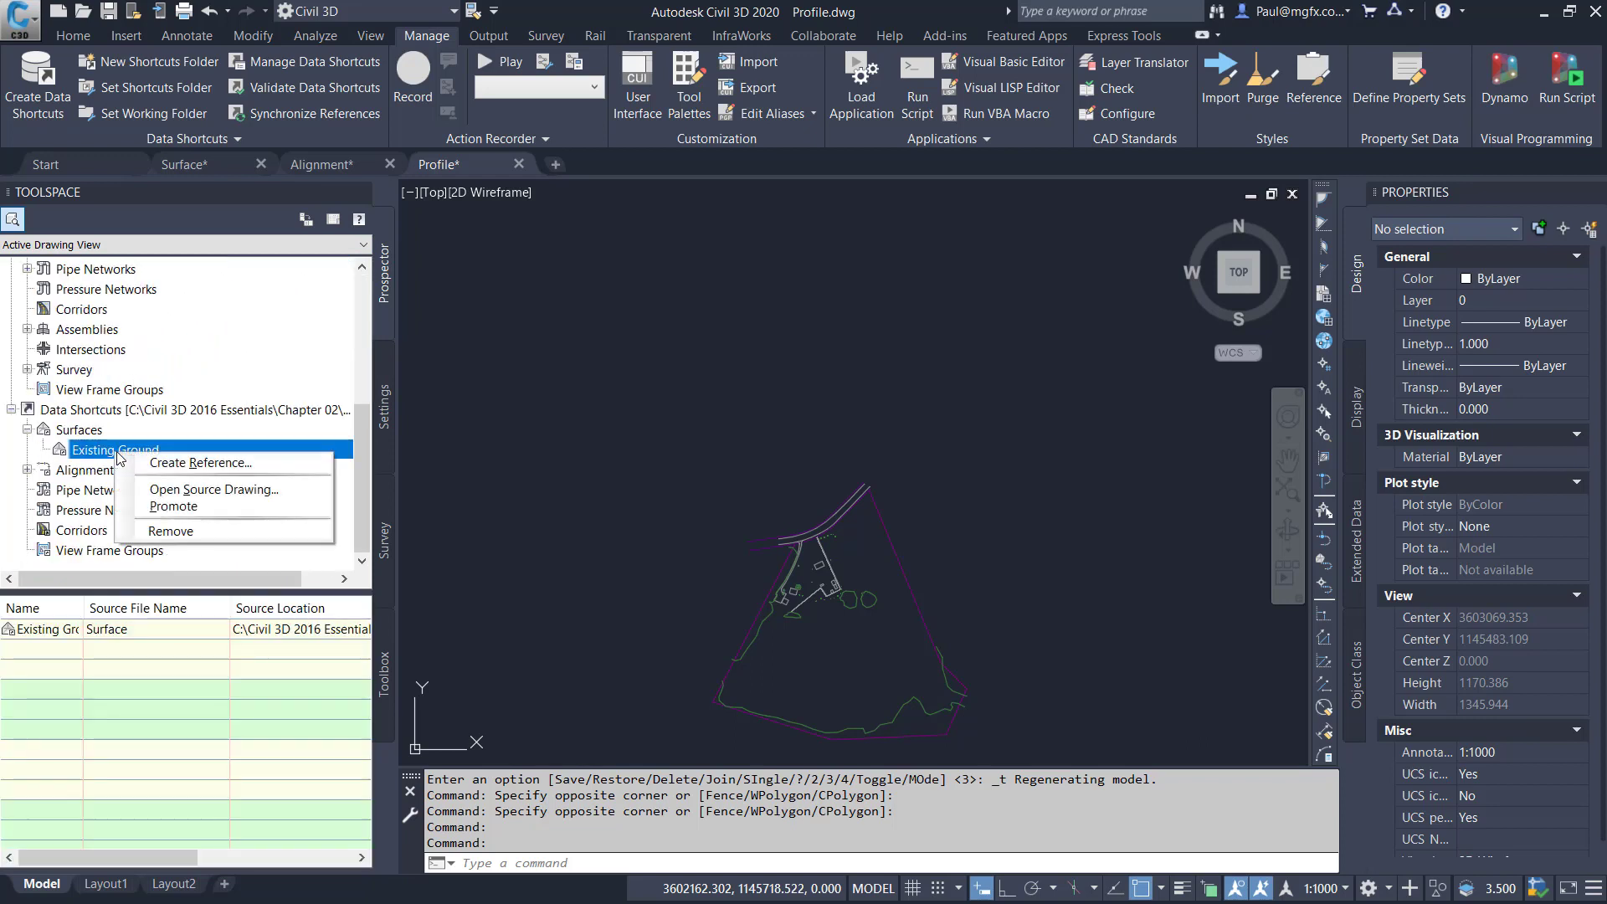
left_click(209, 465)
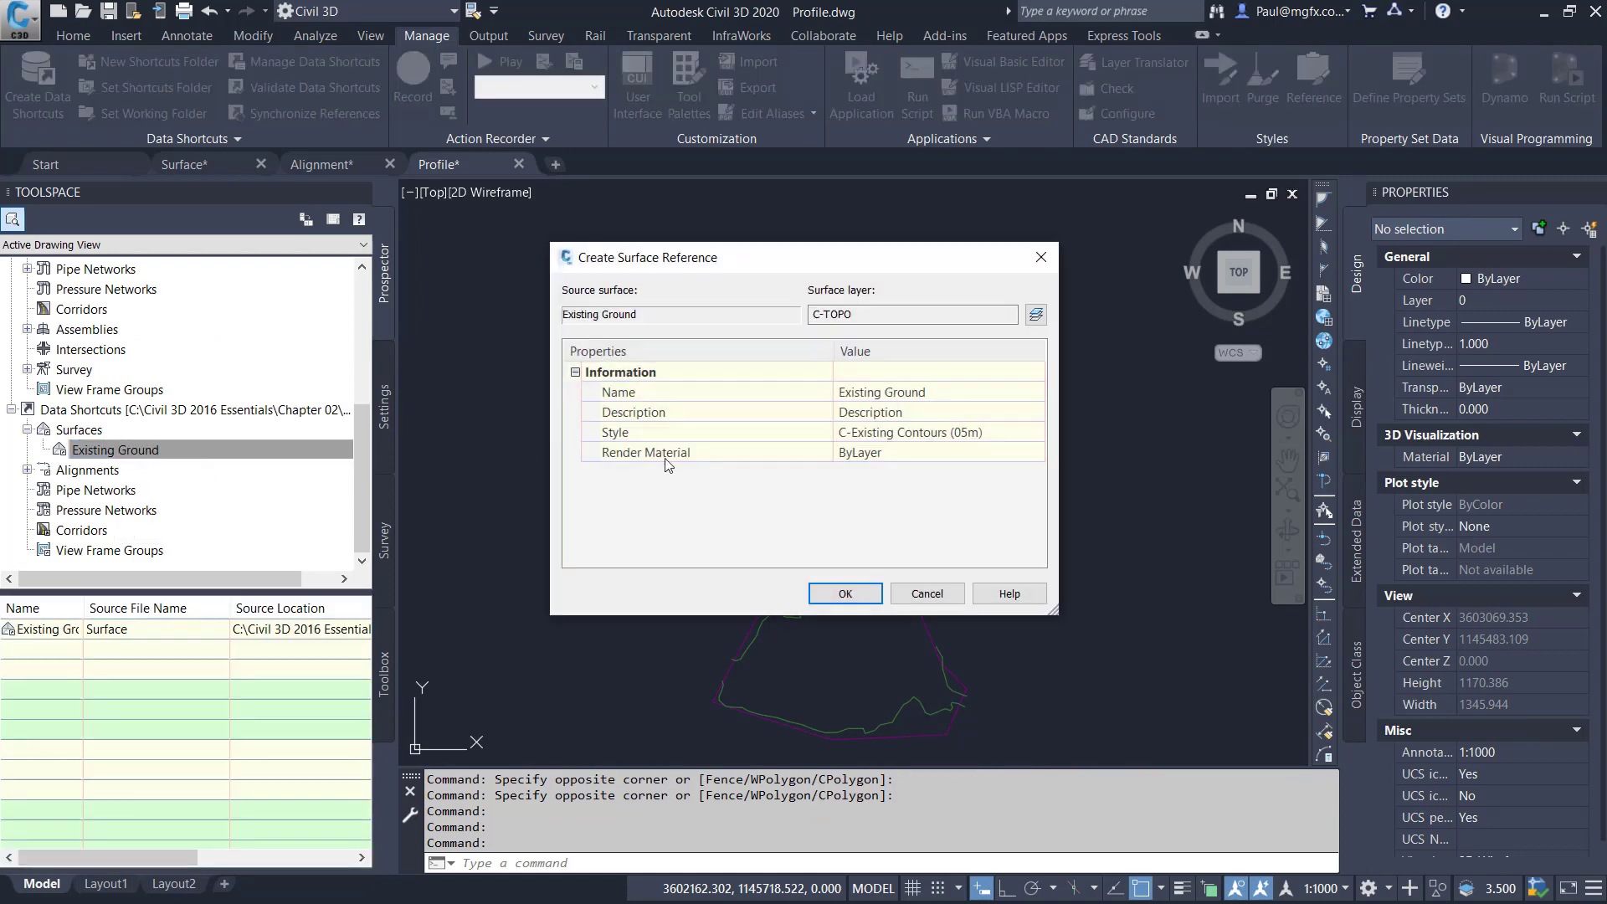
left_click(846, 592)
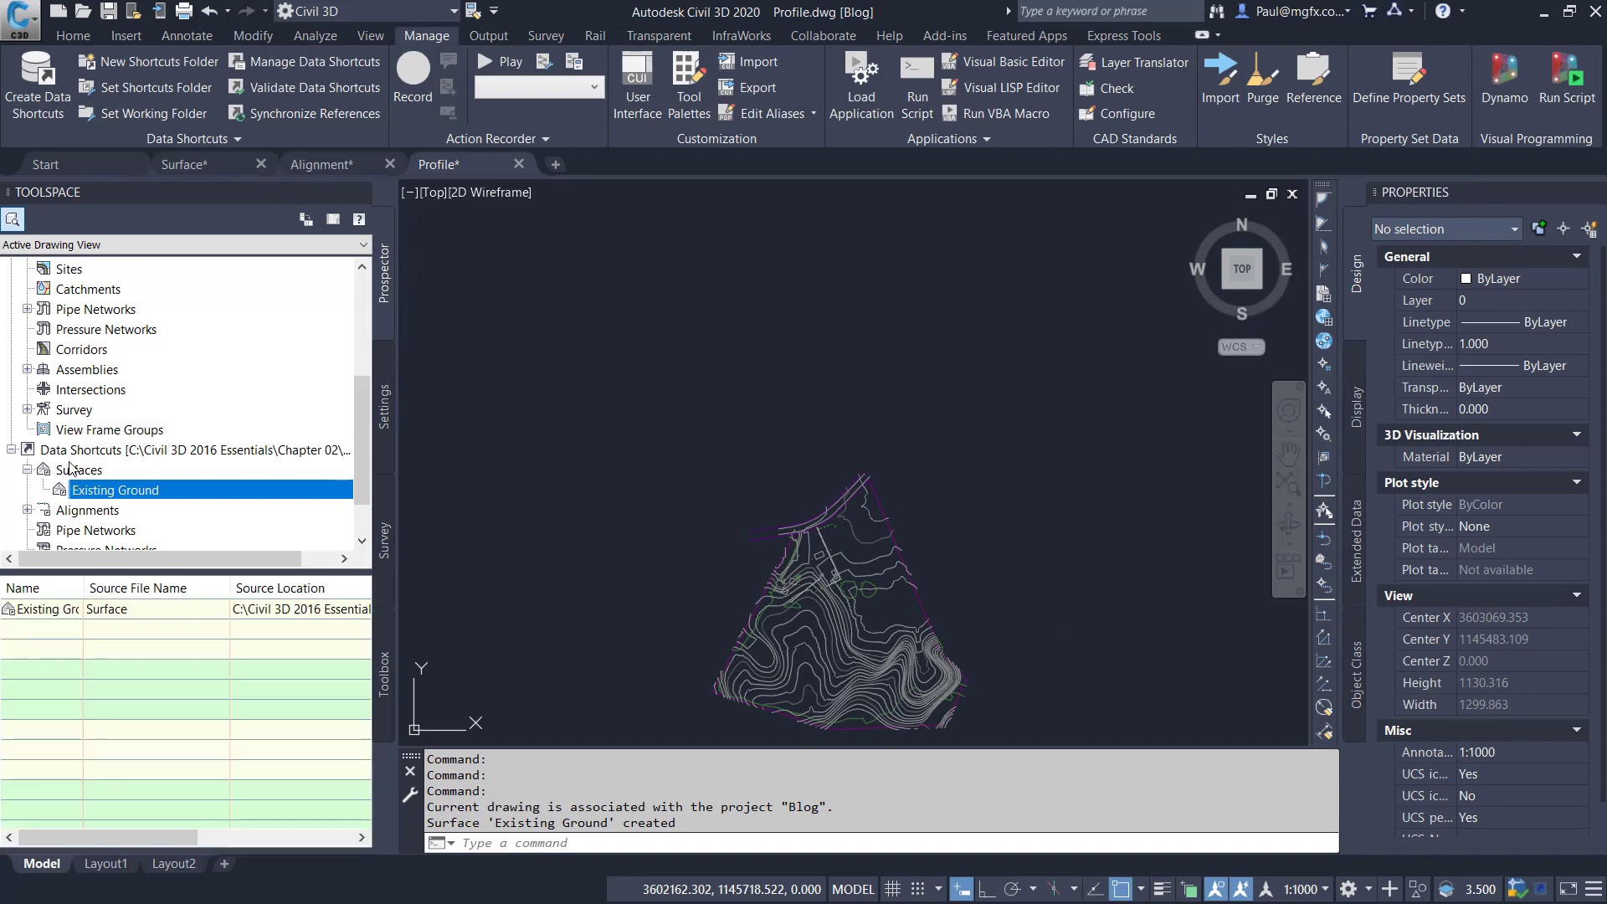
Create a reference to the Main Road A centerline alignment shortcut, with the Proposed style and the All Labels label set.
scroll(73, 473, "down", 1)
left_click(28, 450)
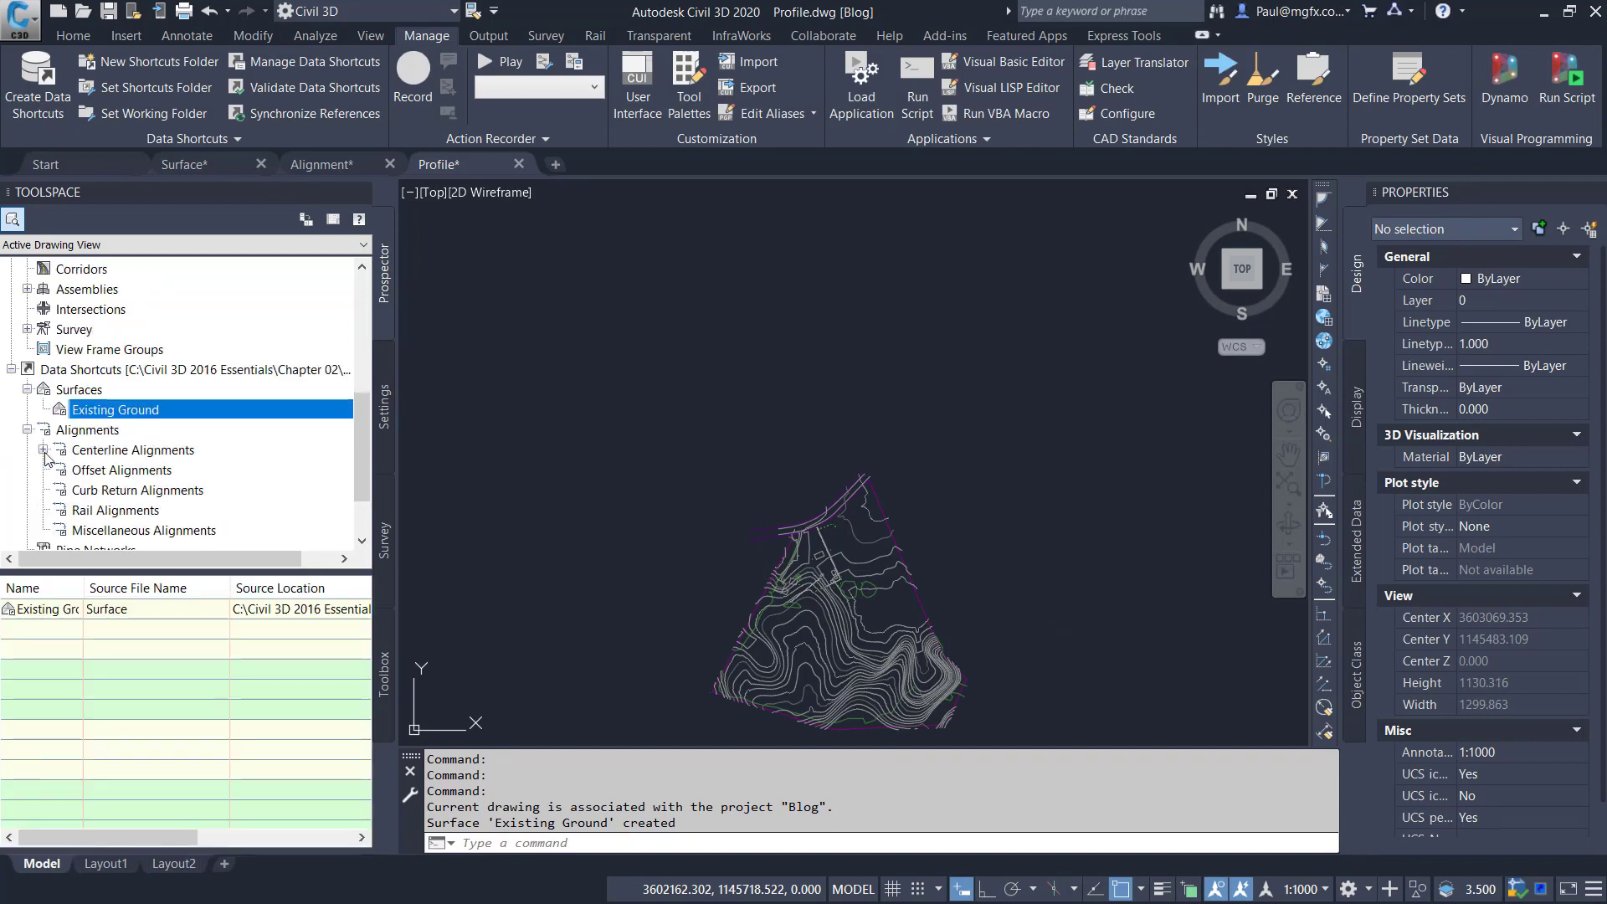
left_click(43, 451)
right_click(130, 471)
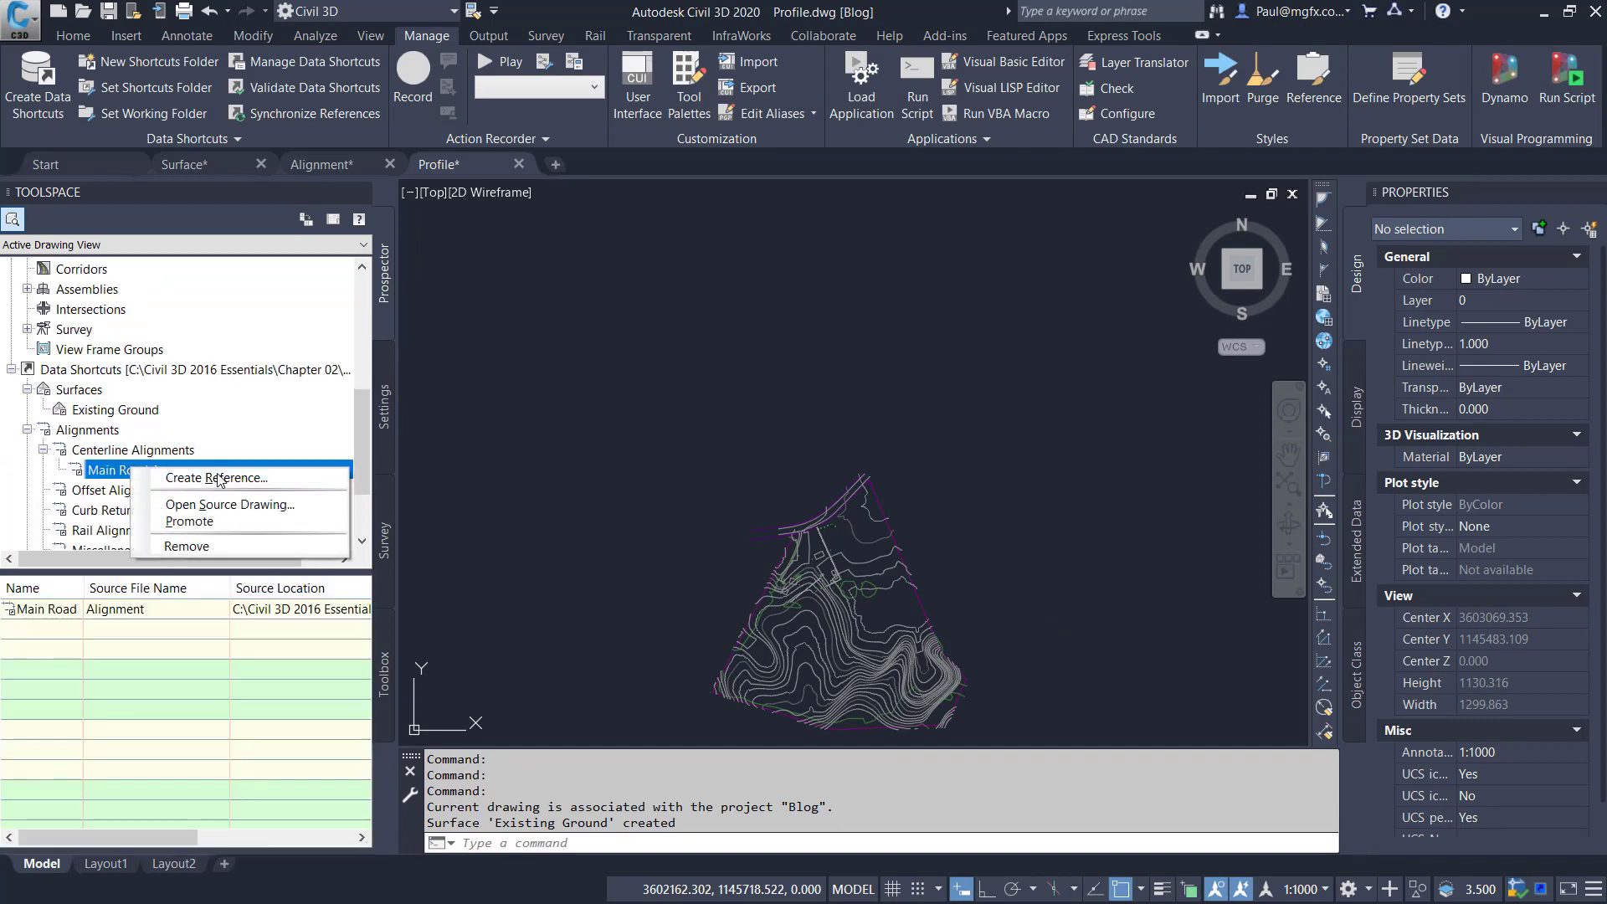
left_click(217, 478)
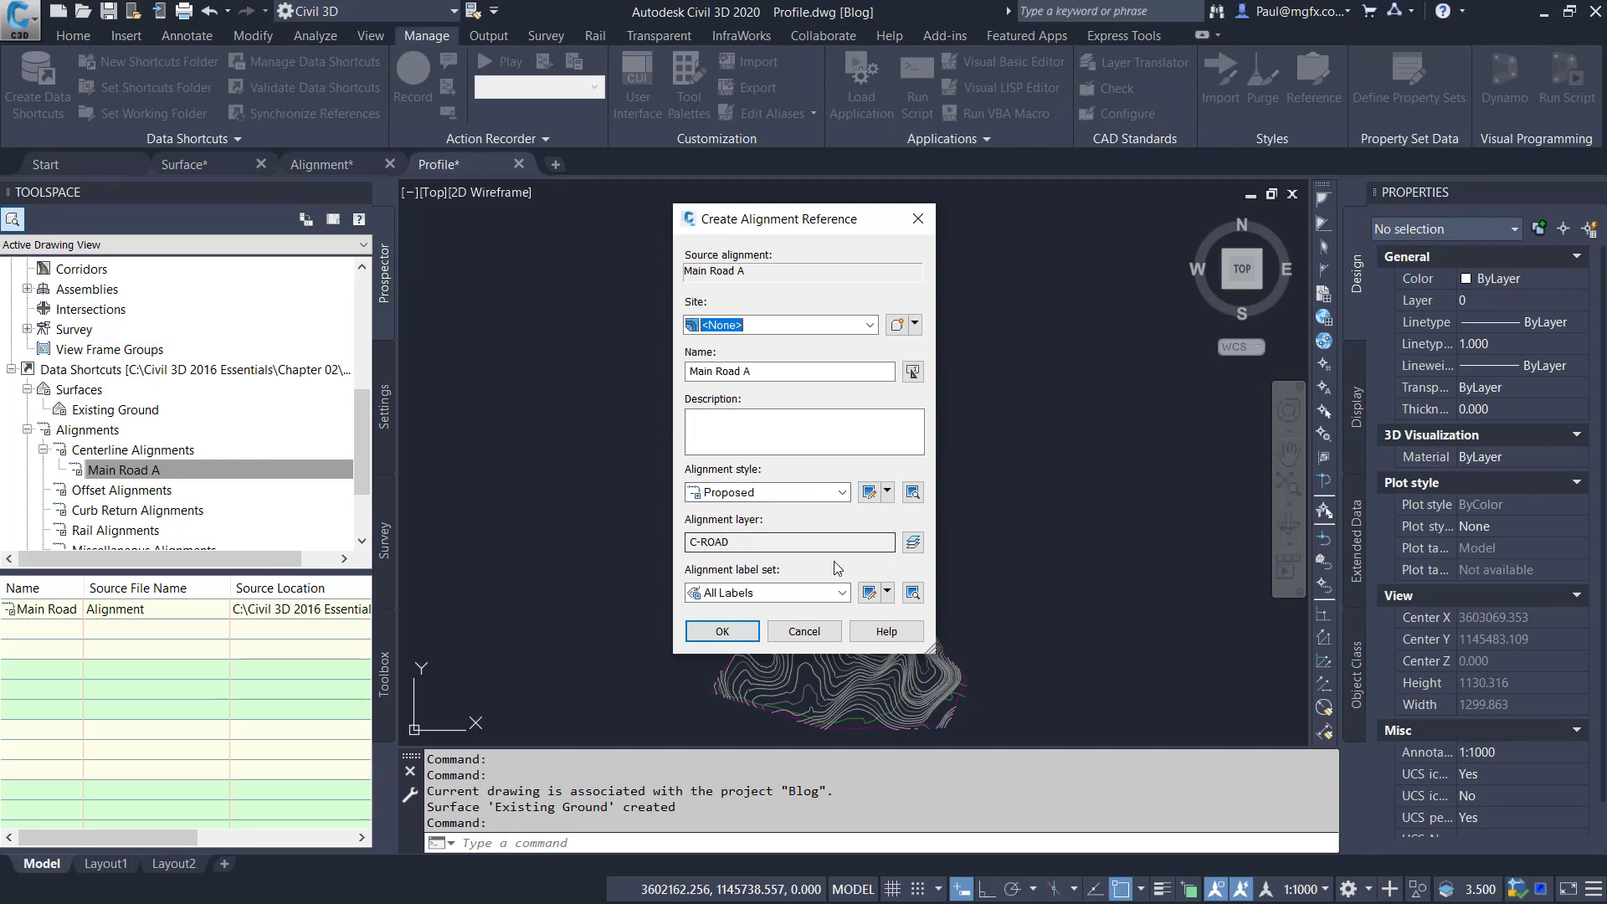
left_click(721, 629)
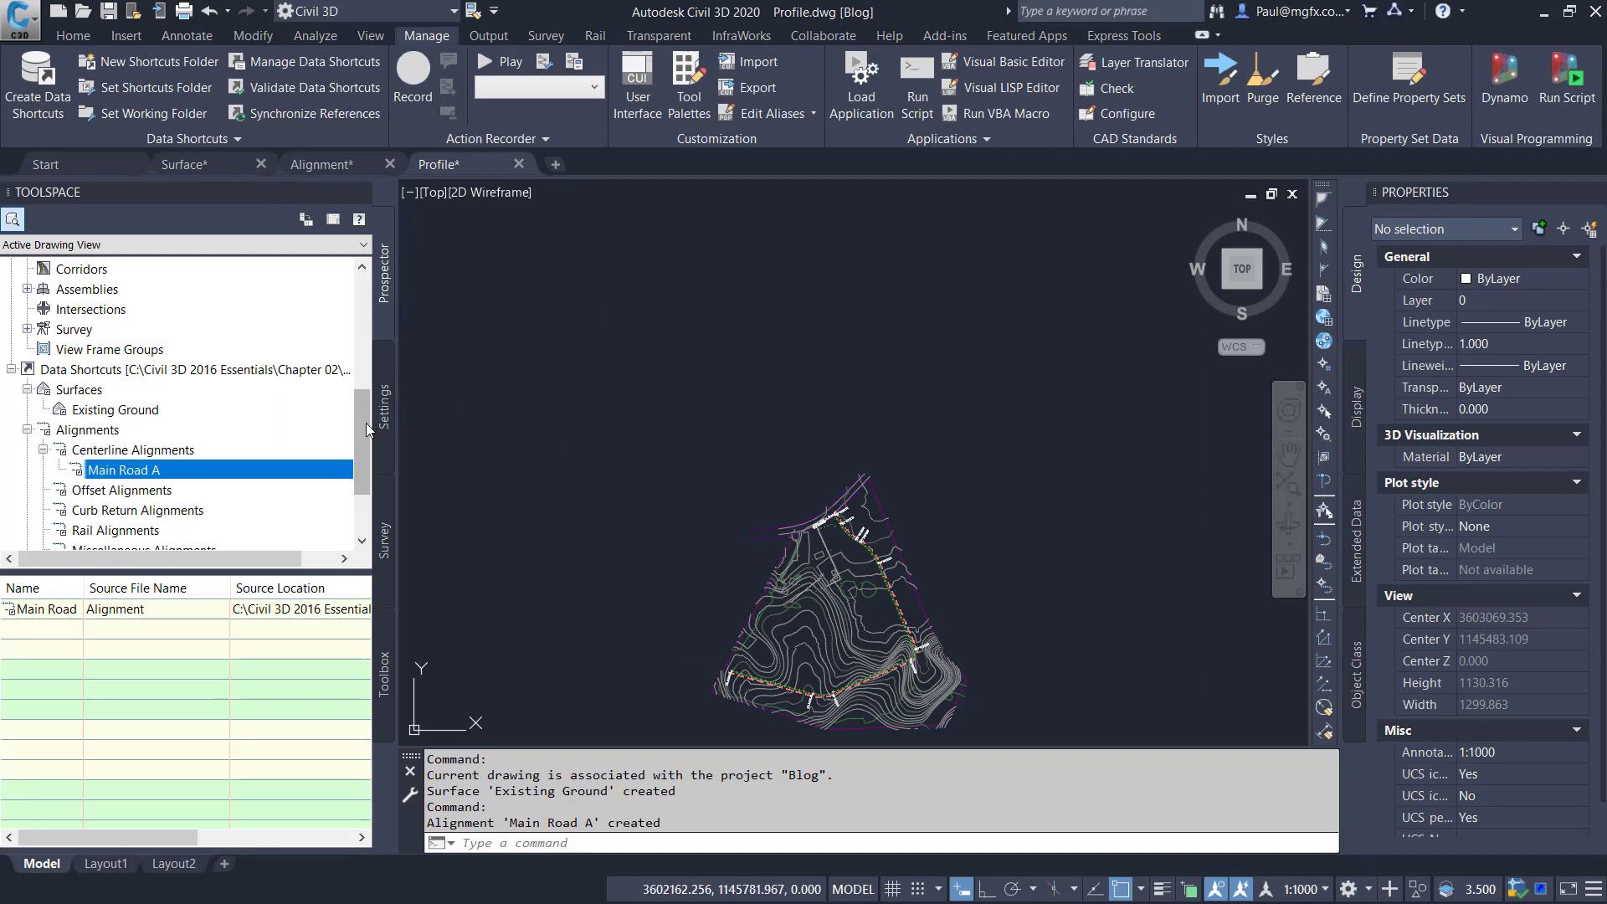
Expand the Profile drawing's Centerline Alignments and examine the contents of the referenced Main Road A alignment.
left_click_drag(366, 429, 369, 310)
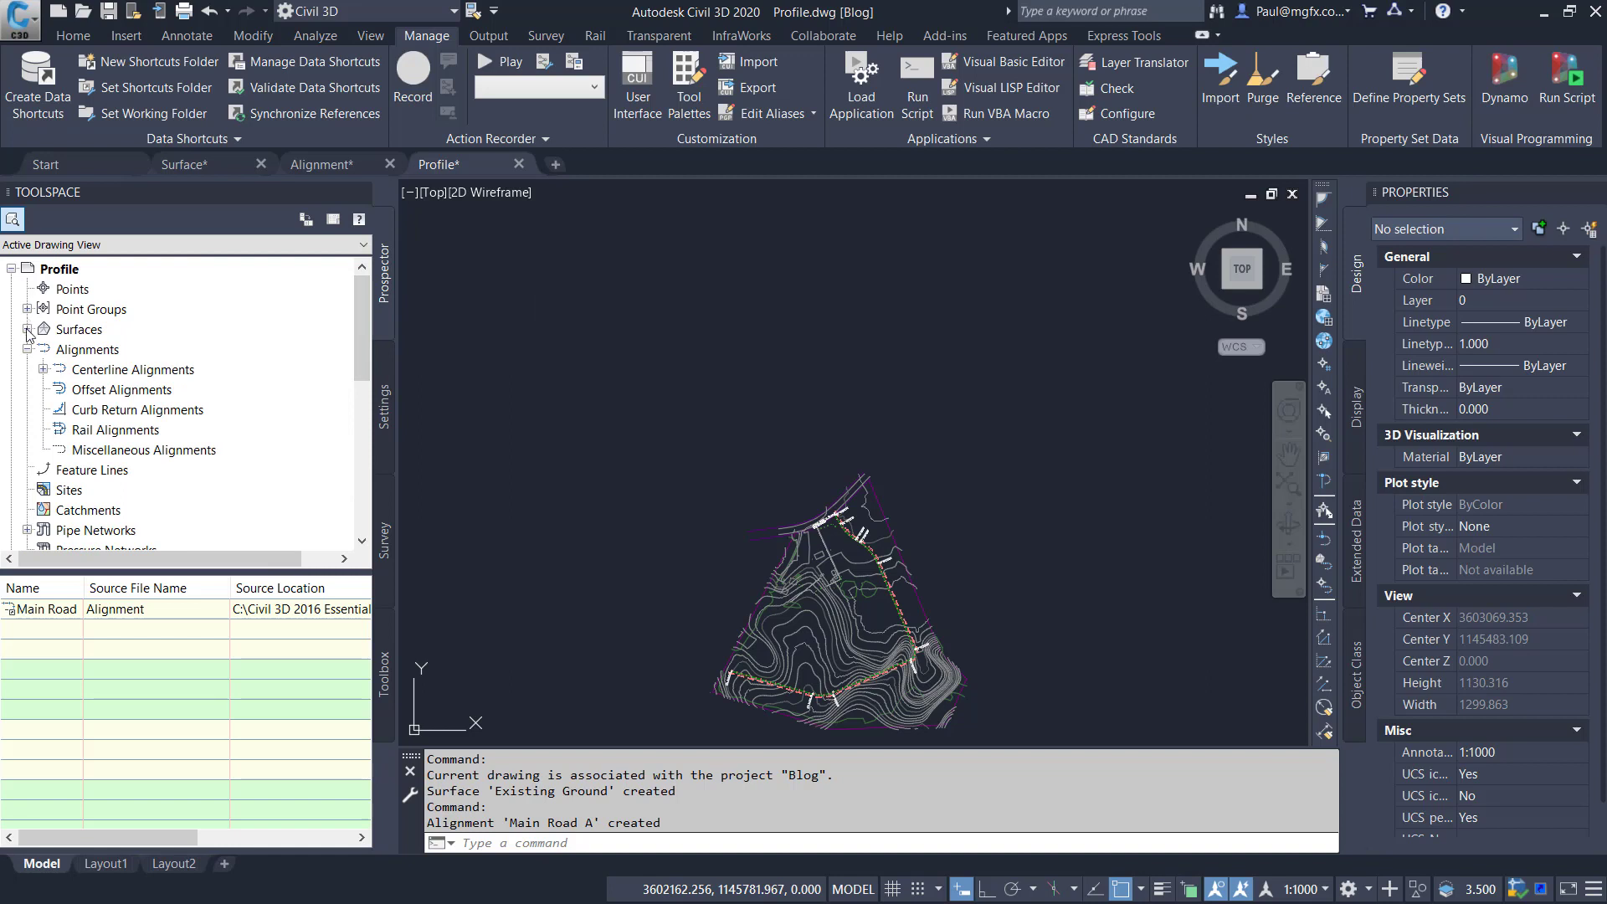
left_click(43, 369)
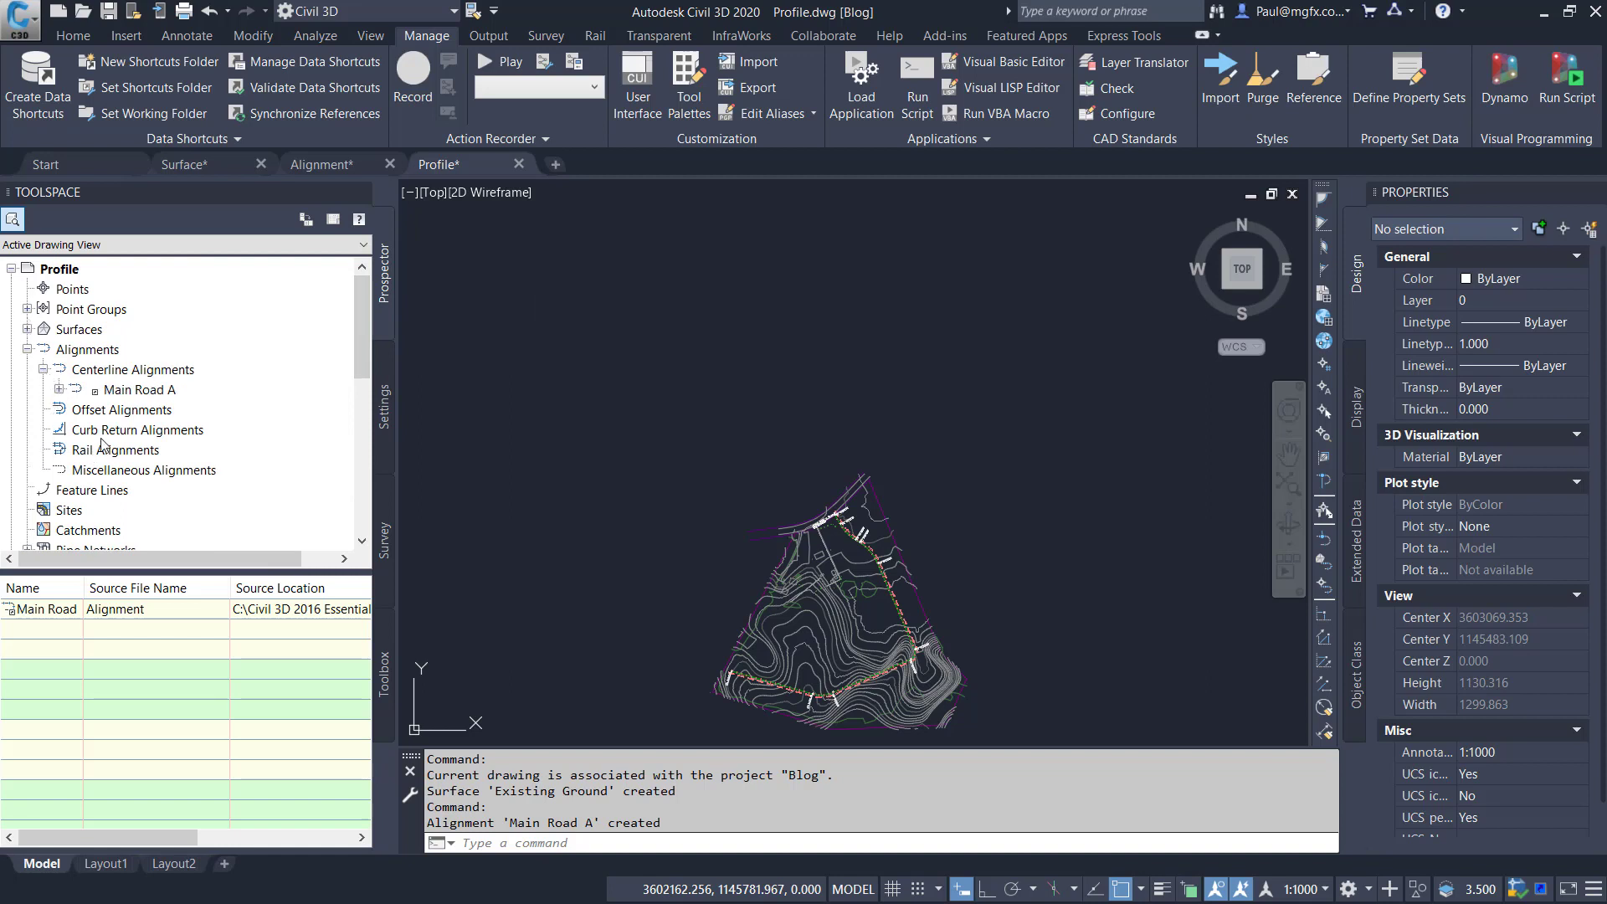
left_click(58, 390)
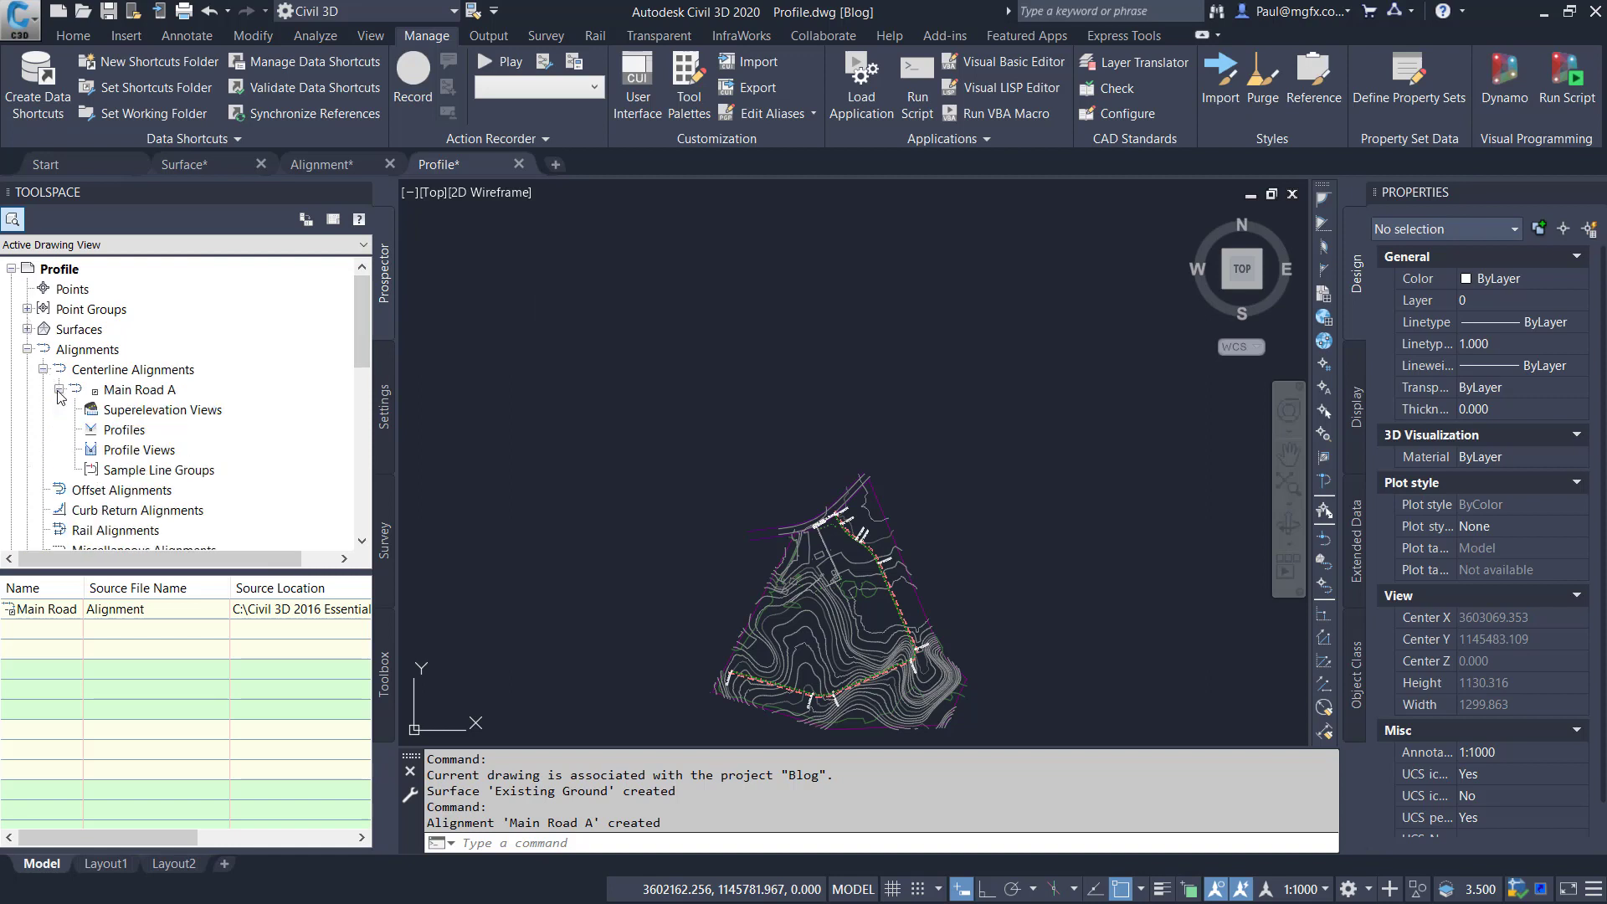
left_click(139, 390)
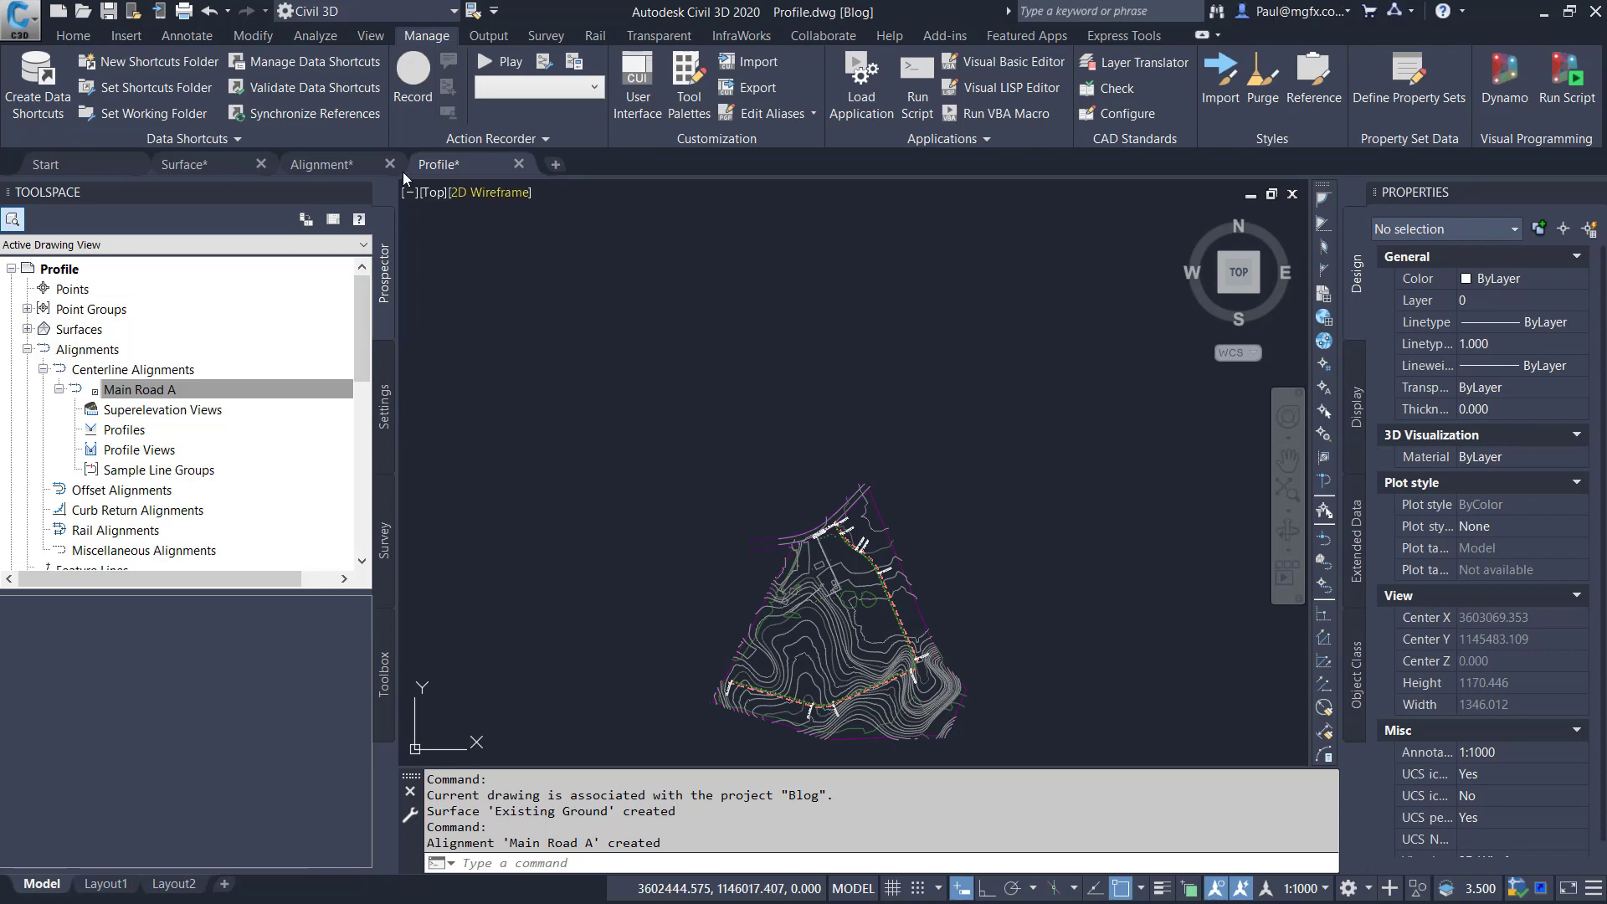
Set up a surface profile that samples Existing Ground along Main Road A from 0+000.00m to 0+721.10m.
left_click(68, 37)
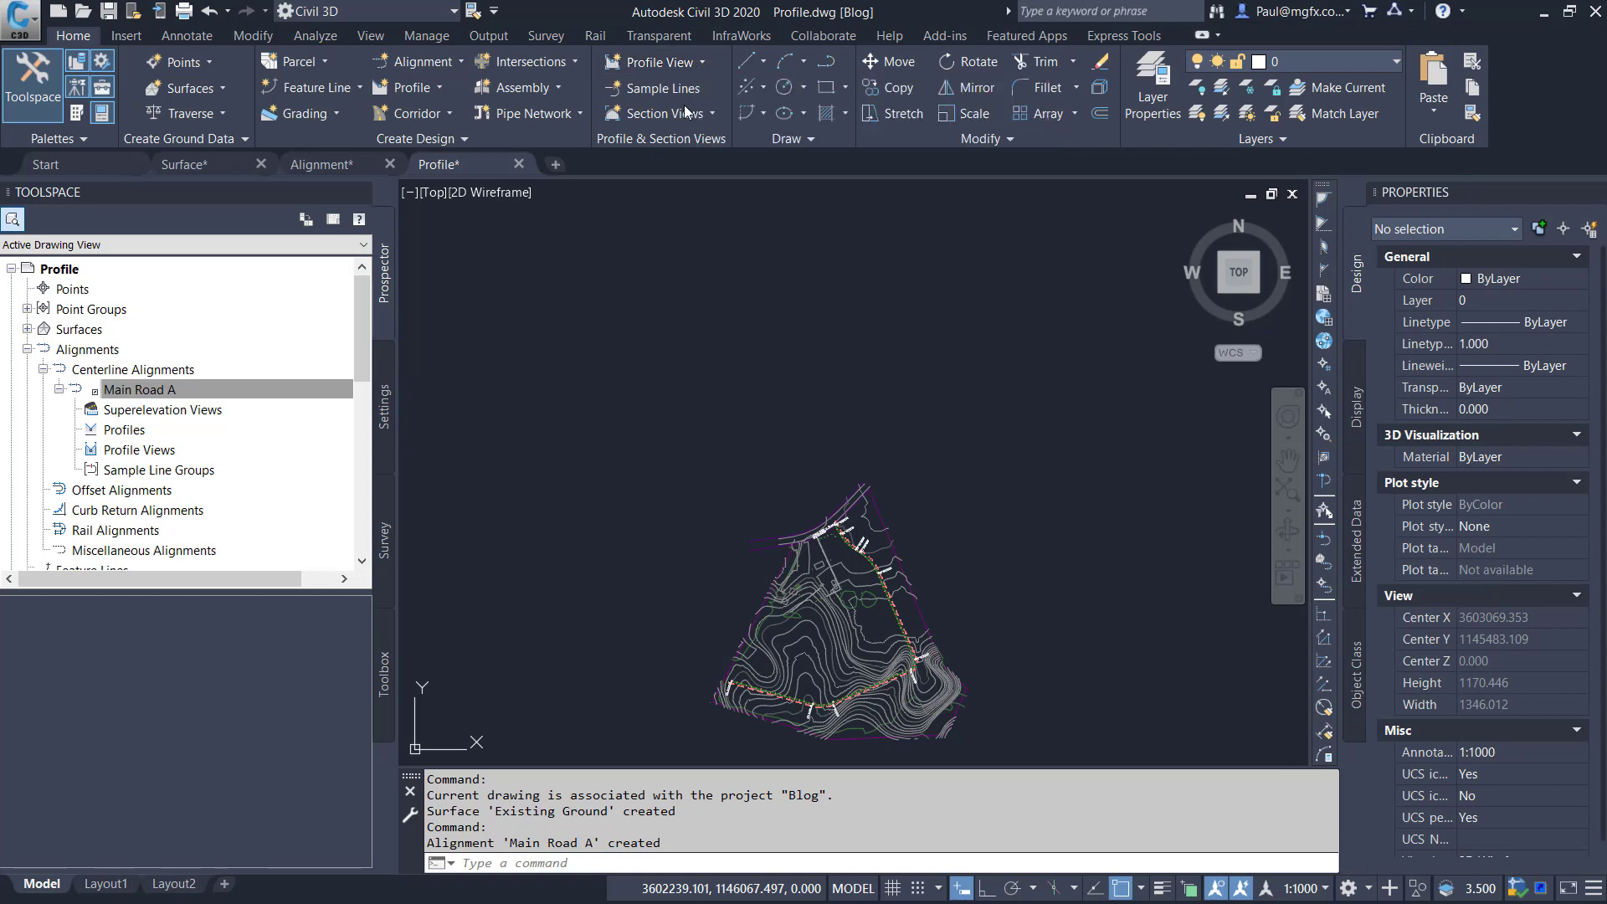
left_click(439, 89)
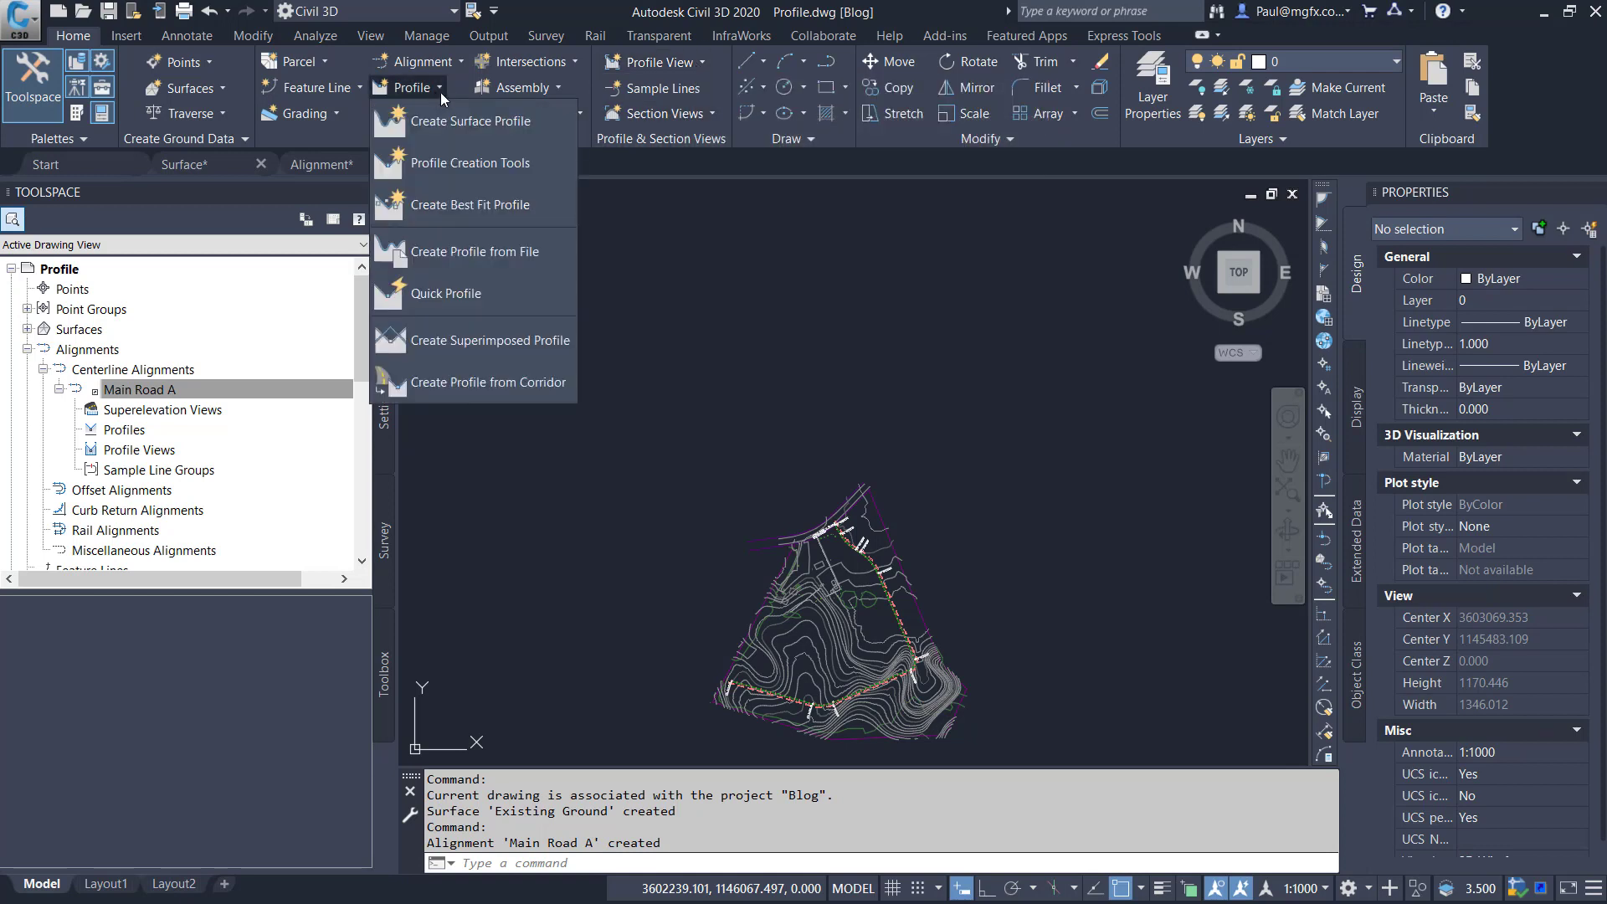
left_click(452, 124)
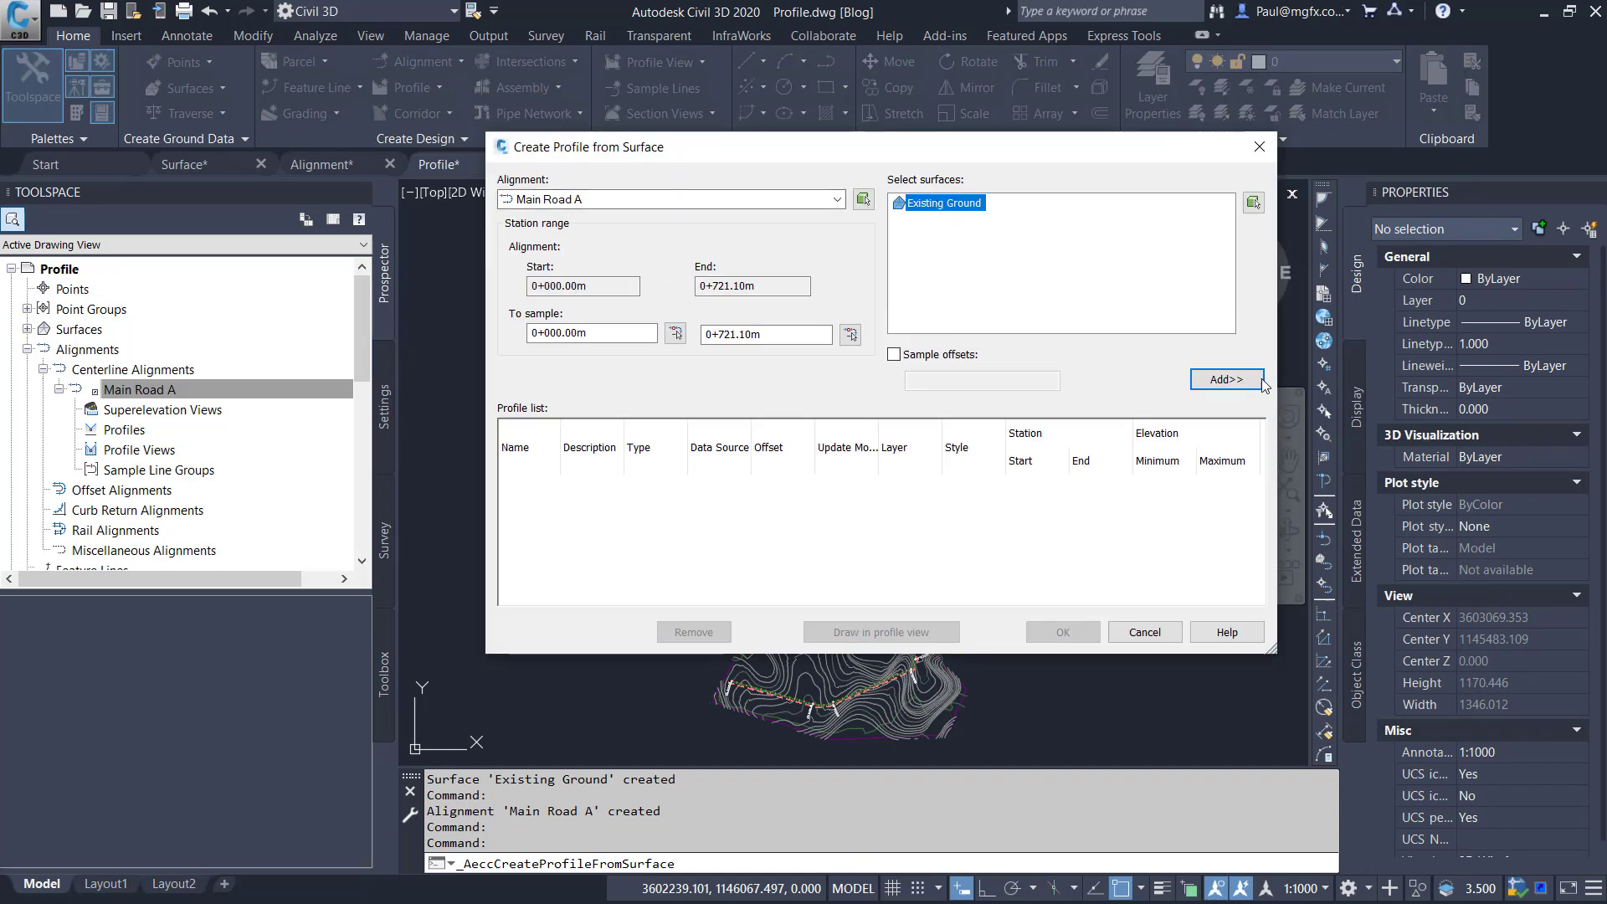
left_click(1227, 379)
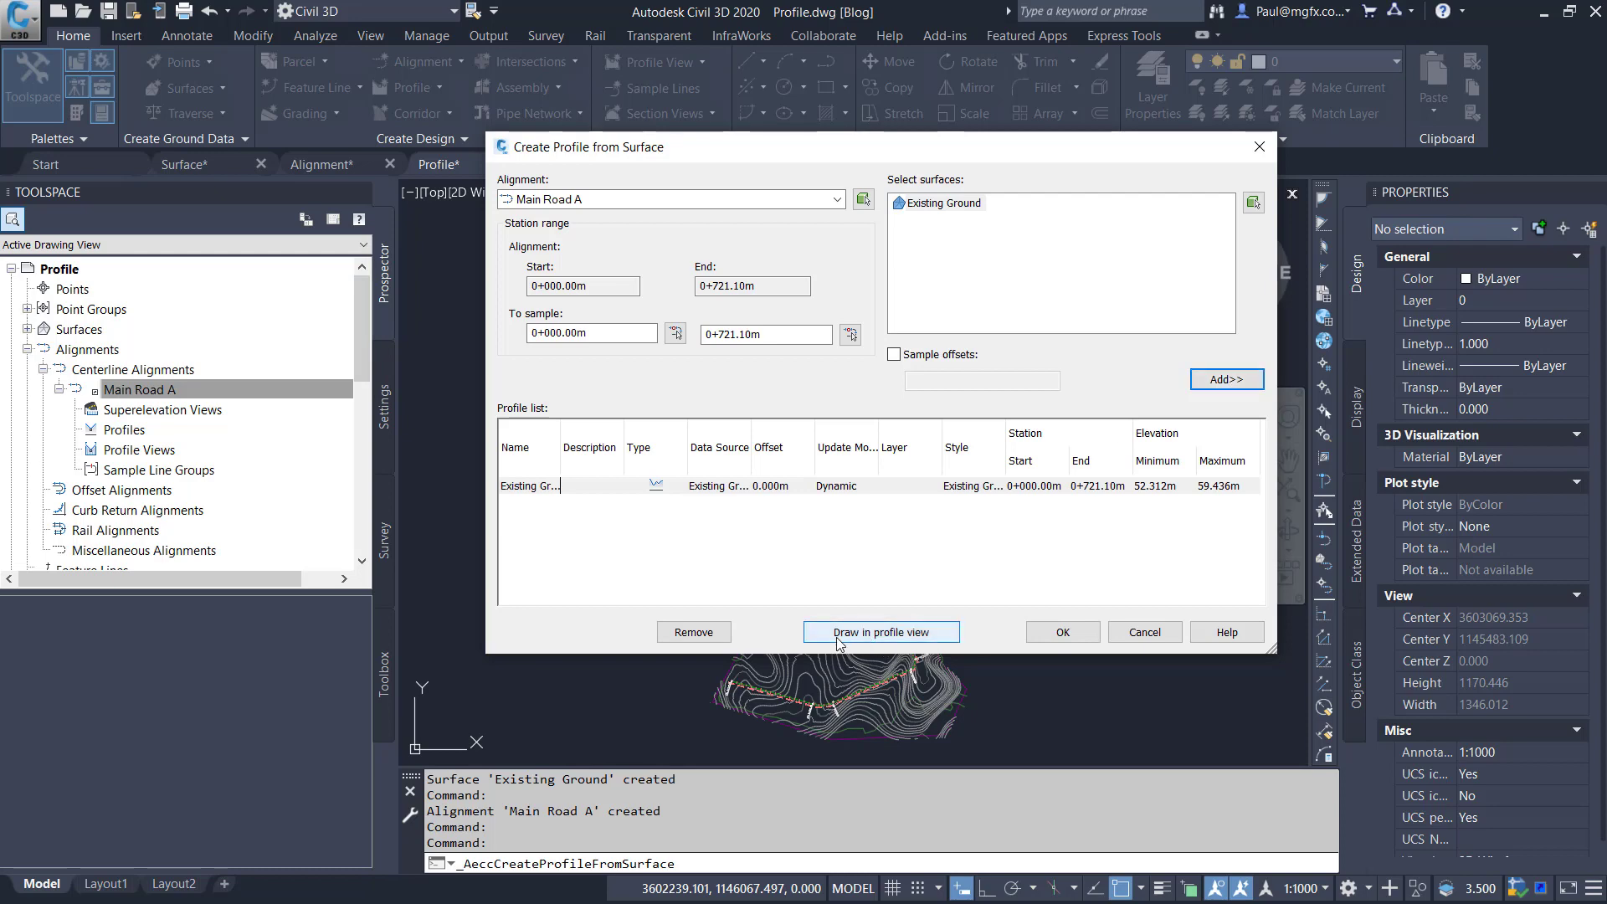
Draw the Existing Ground profile in a Main Road A profile view with the Major Grids style, placed east of the site.
left_click(866, 633)
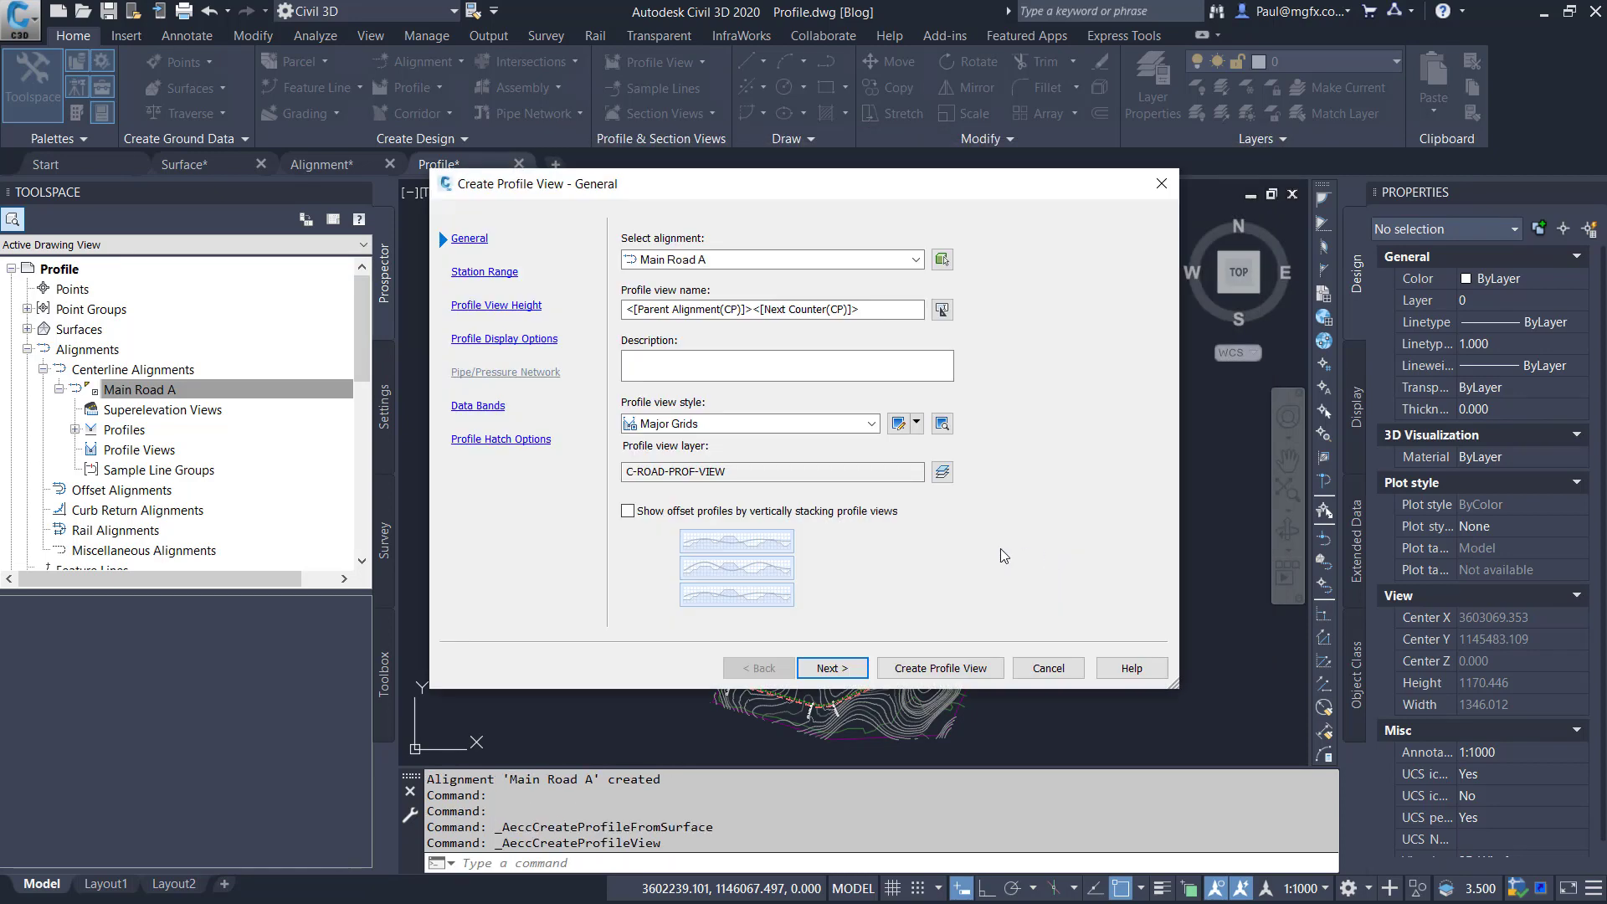
left_click(923, 669)
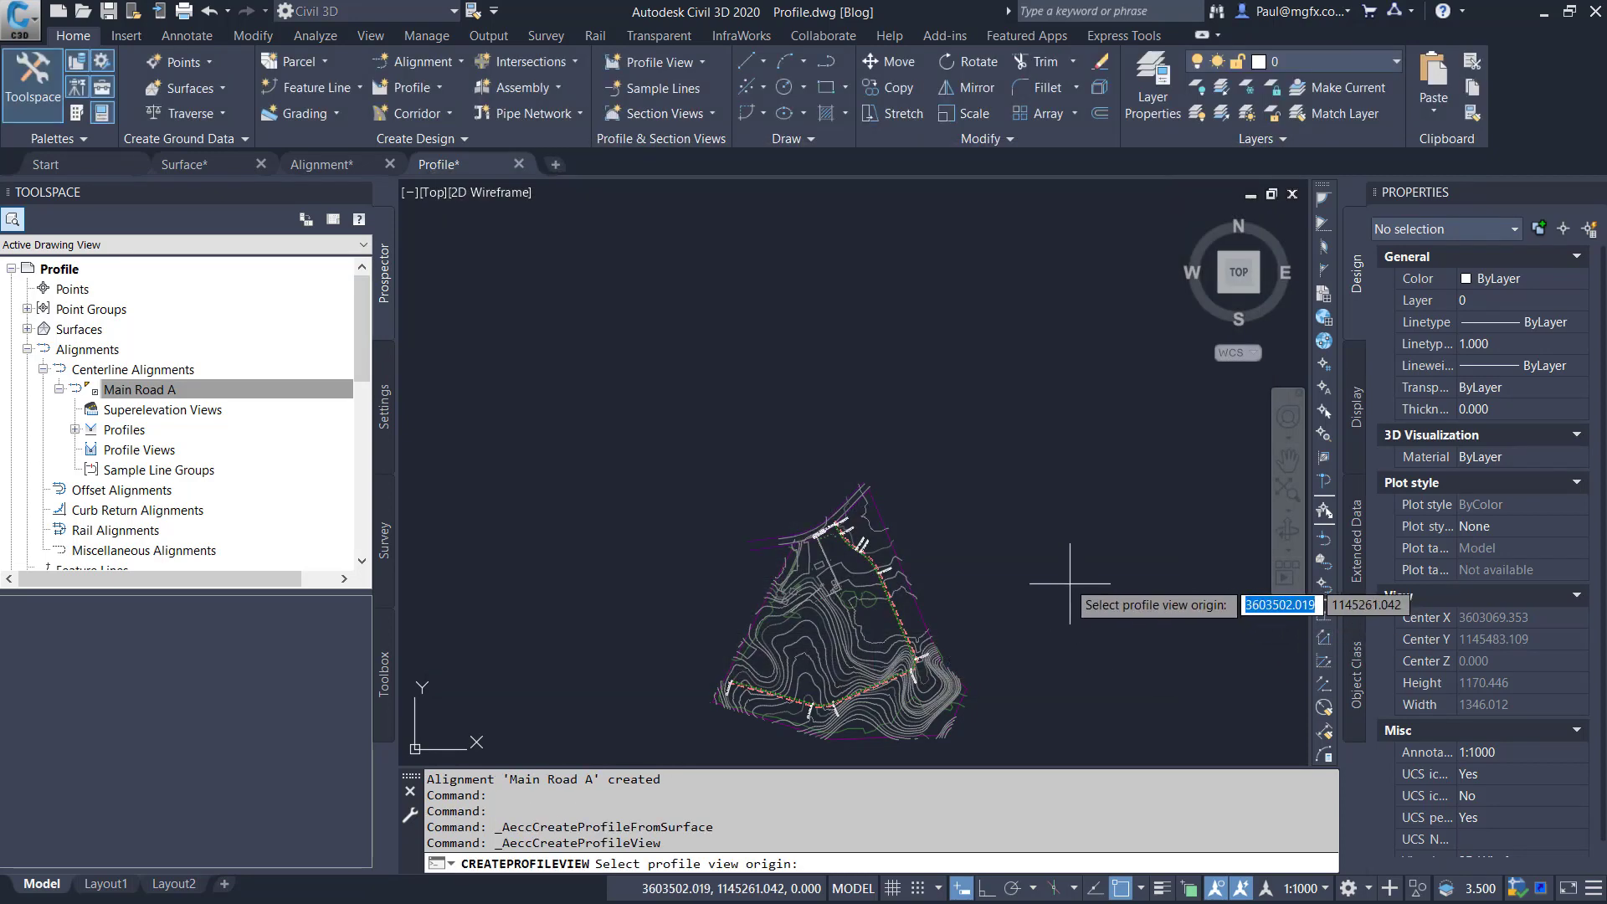
left_click(1038, 535)
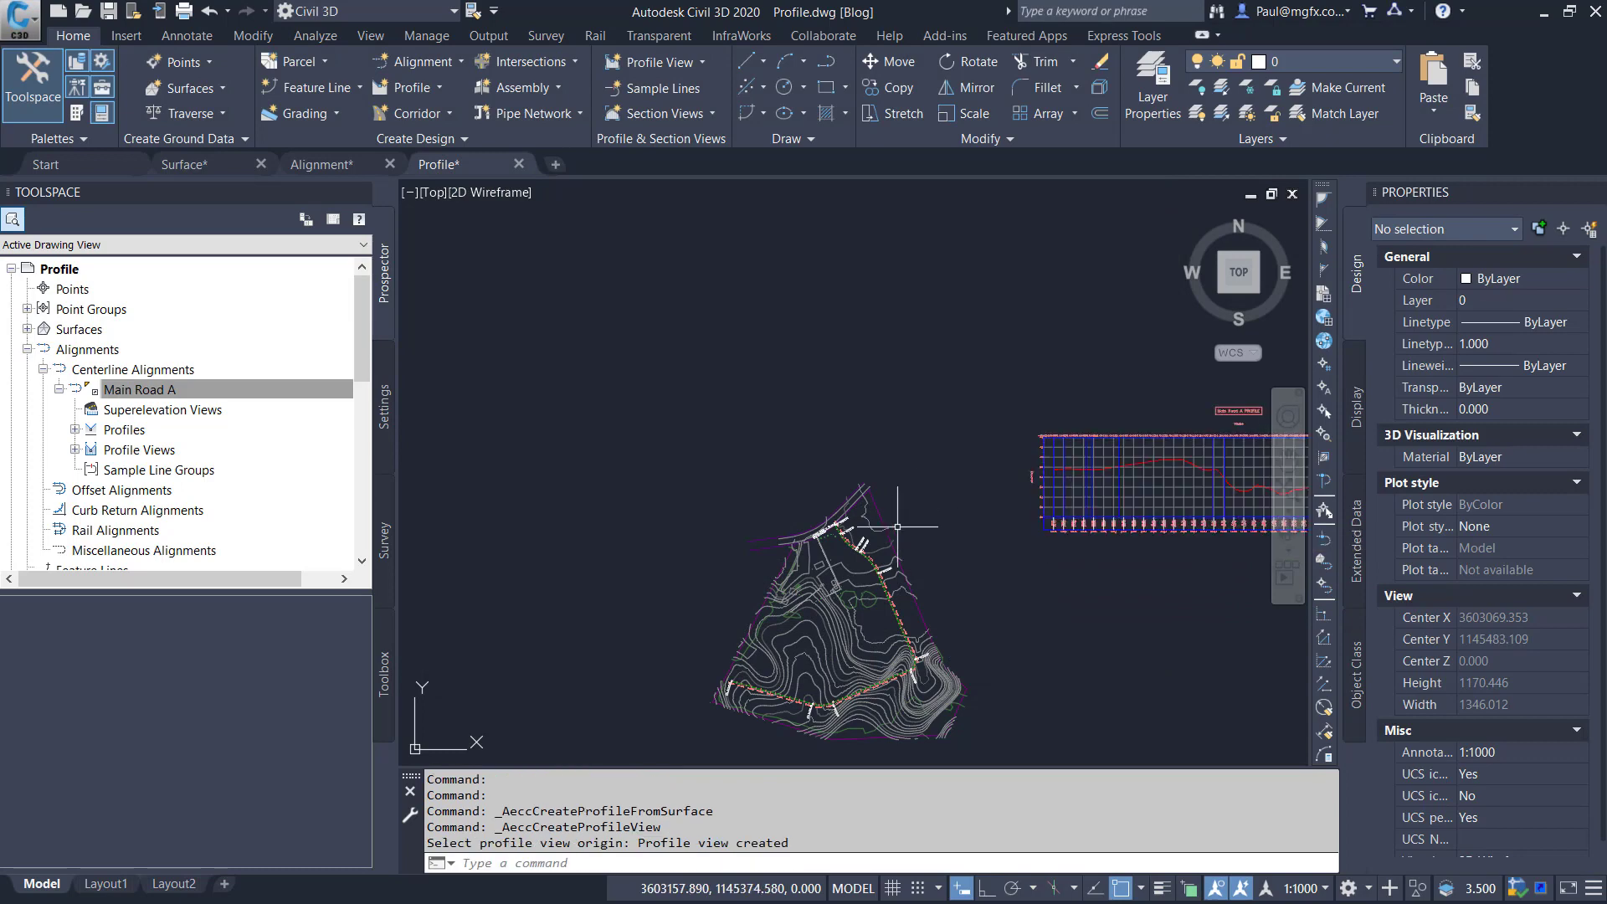
middle_click_drag(1038, 536, 806, 494)
scroll(735, 424, "up", 10)
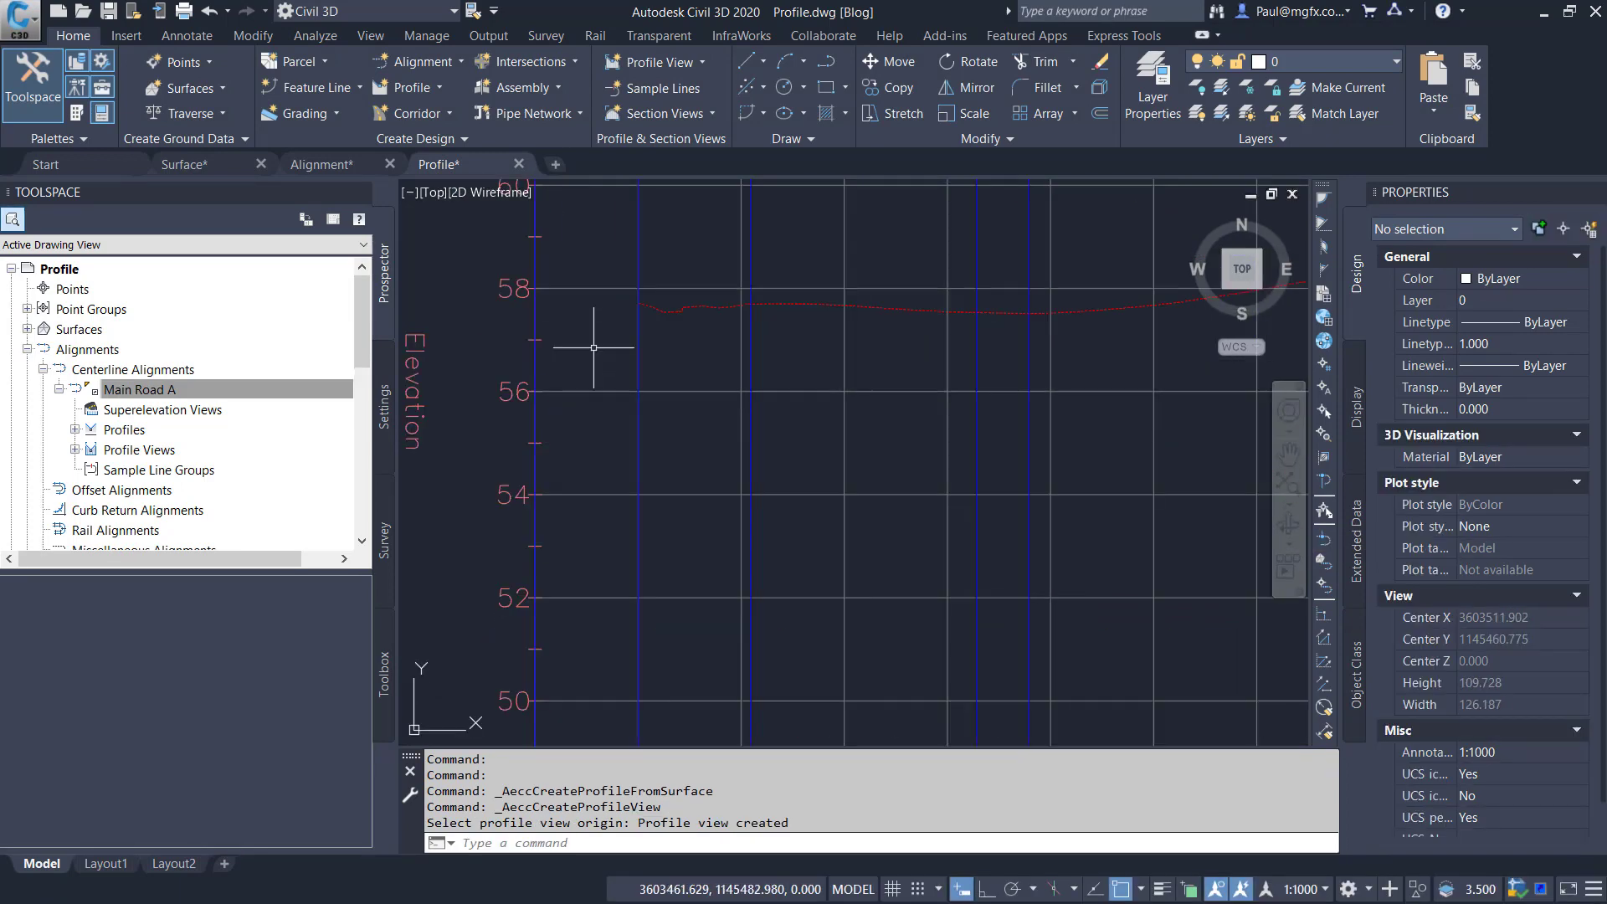
Examine the Existing Ground line along the length of the Main Road A profile view.
middle_click_drag(686, 359, 524, 421)
scroll(681, 384, "down", 6)
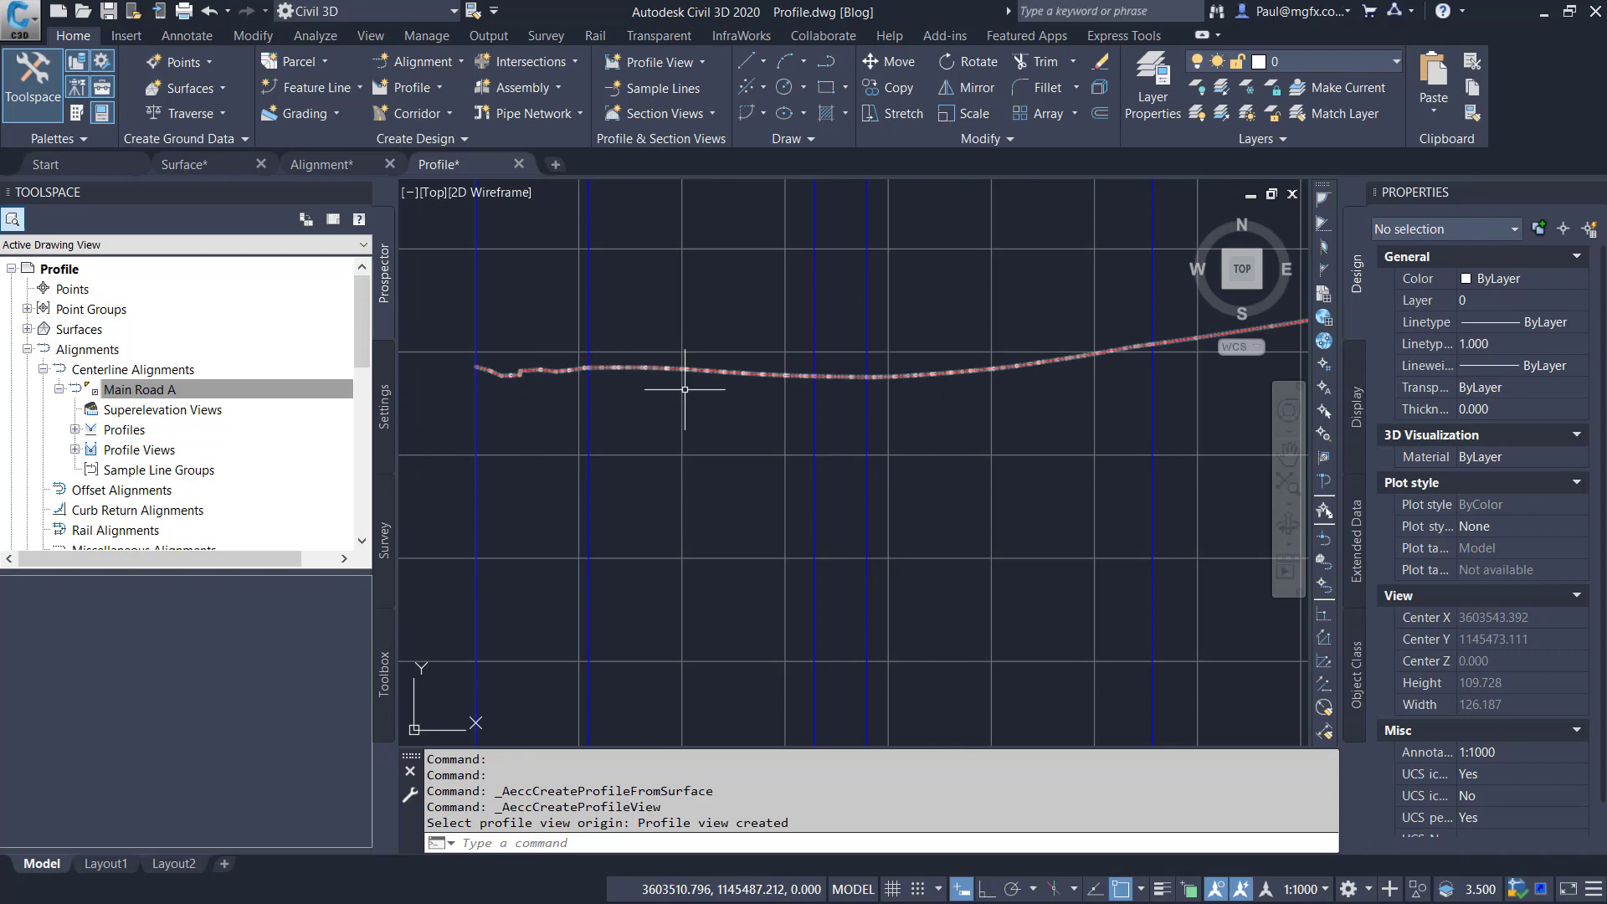
middle_click_drag(825, 394, 669, 406)
scroll(846, 430, "up", 5)
scroll(846, 438, "down", 2)
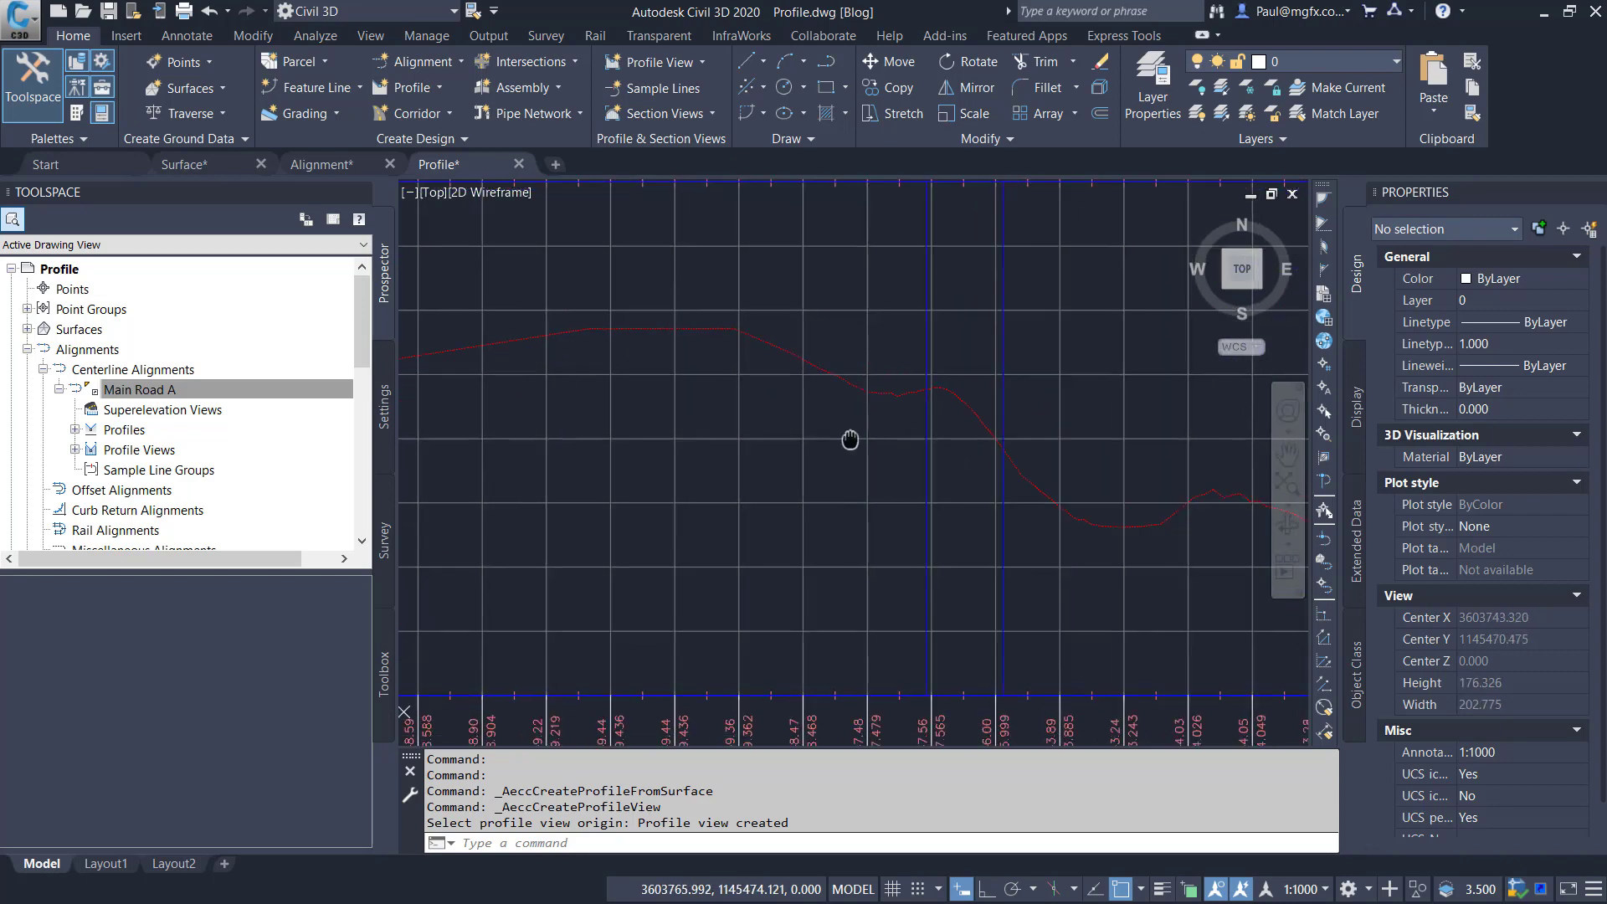
scroll(921, 444, "down", 6)
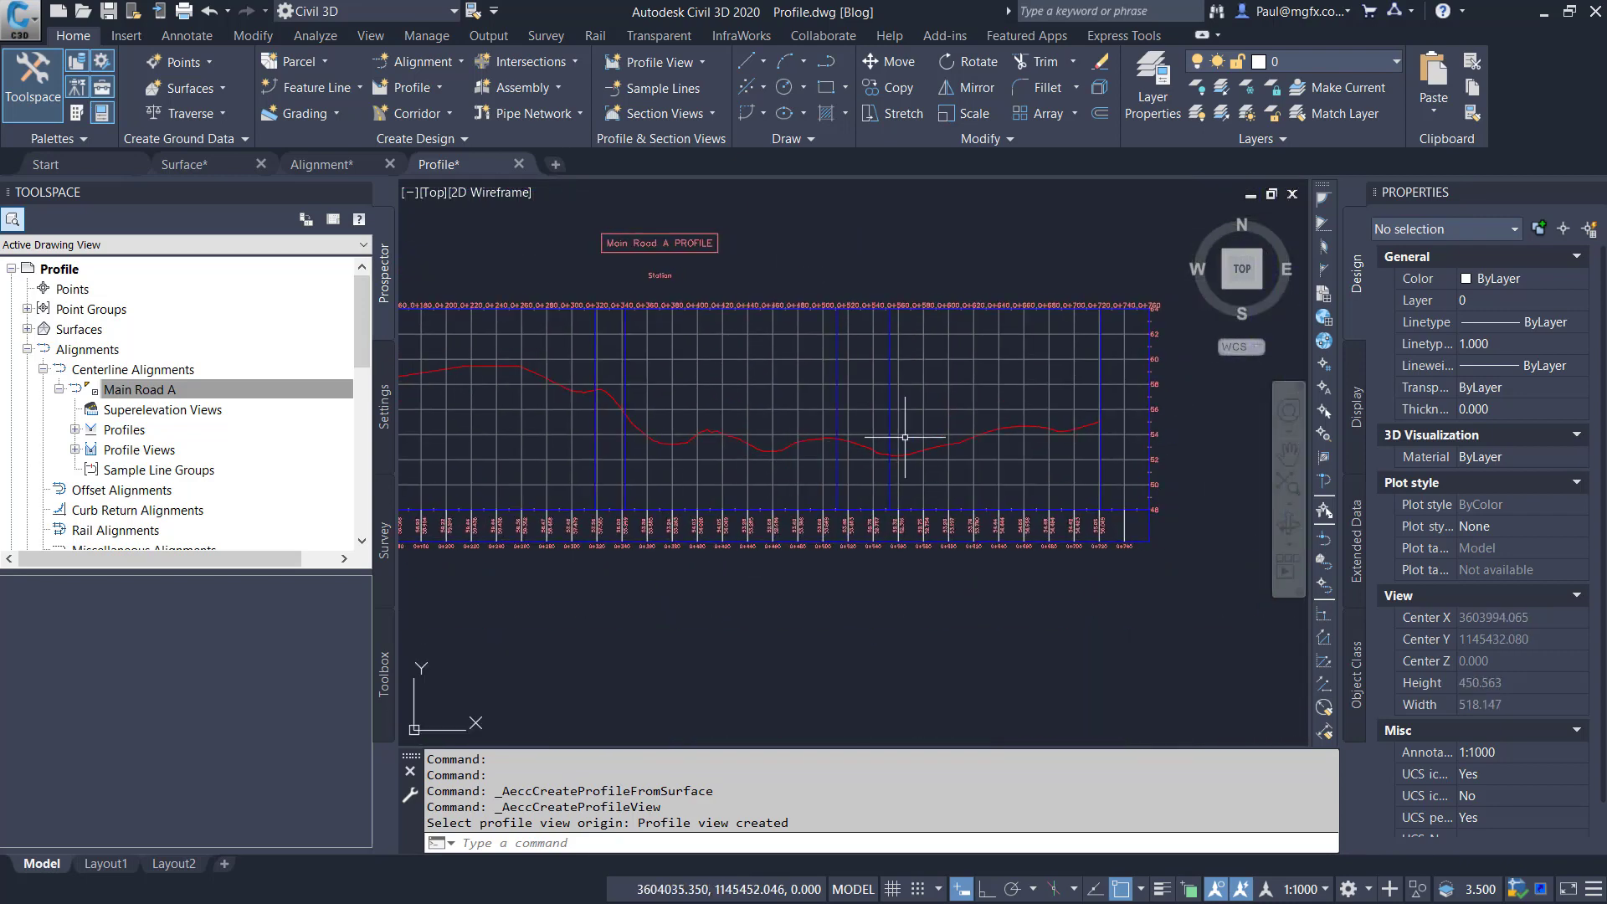
middle_click_drag(757, 428, 808, 436)
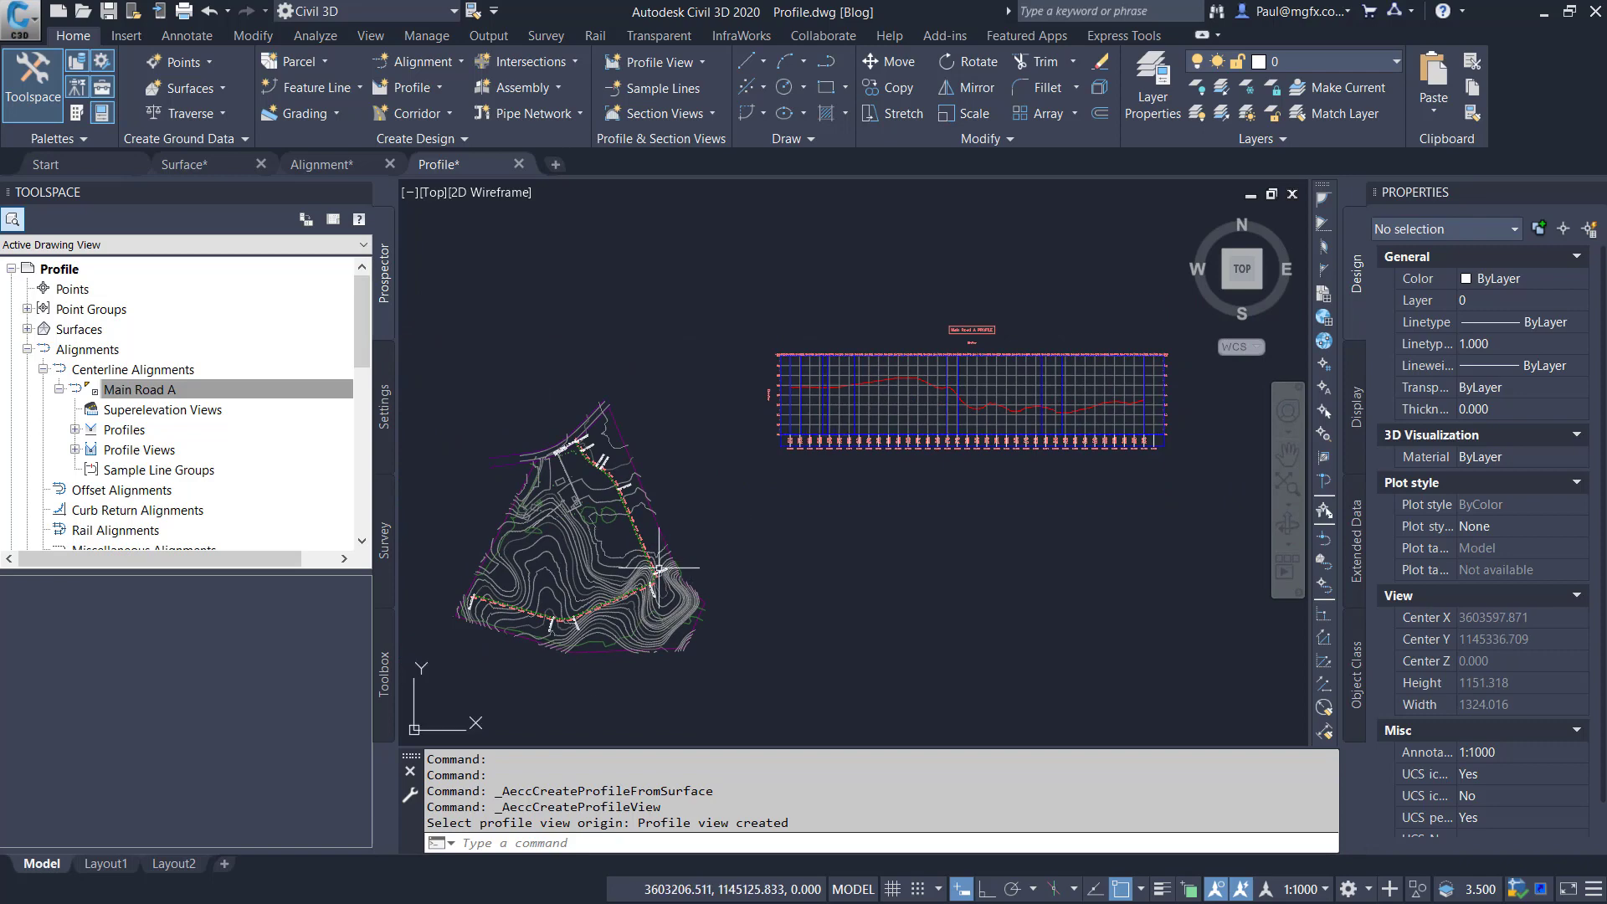
Compare Main Road A's plan bend between 0+318.34 and 0+342.28 with the matching stretch of the profile view and its elevation band.
scroll(640, 586, "up", 6)
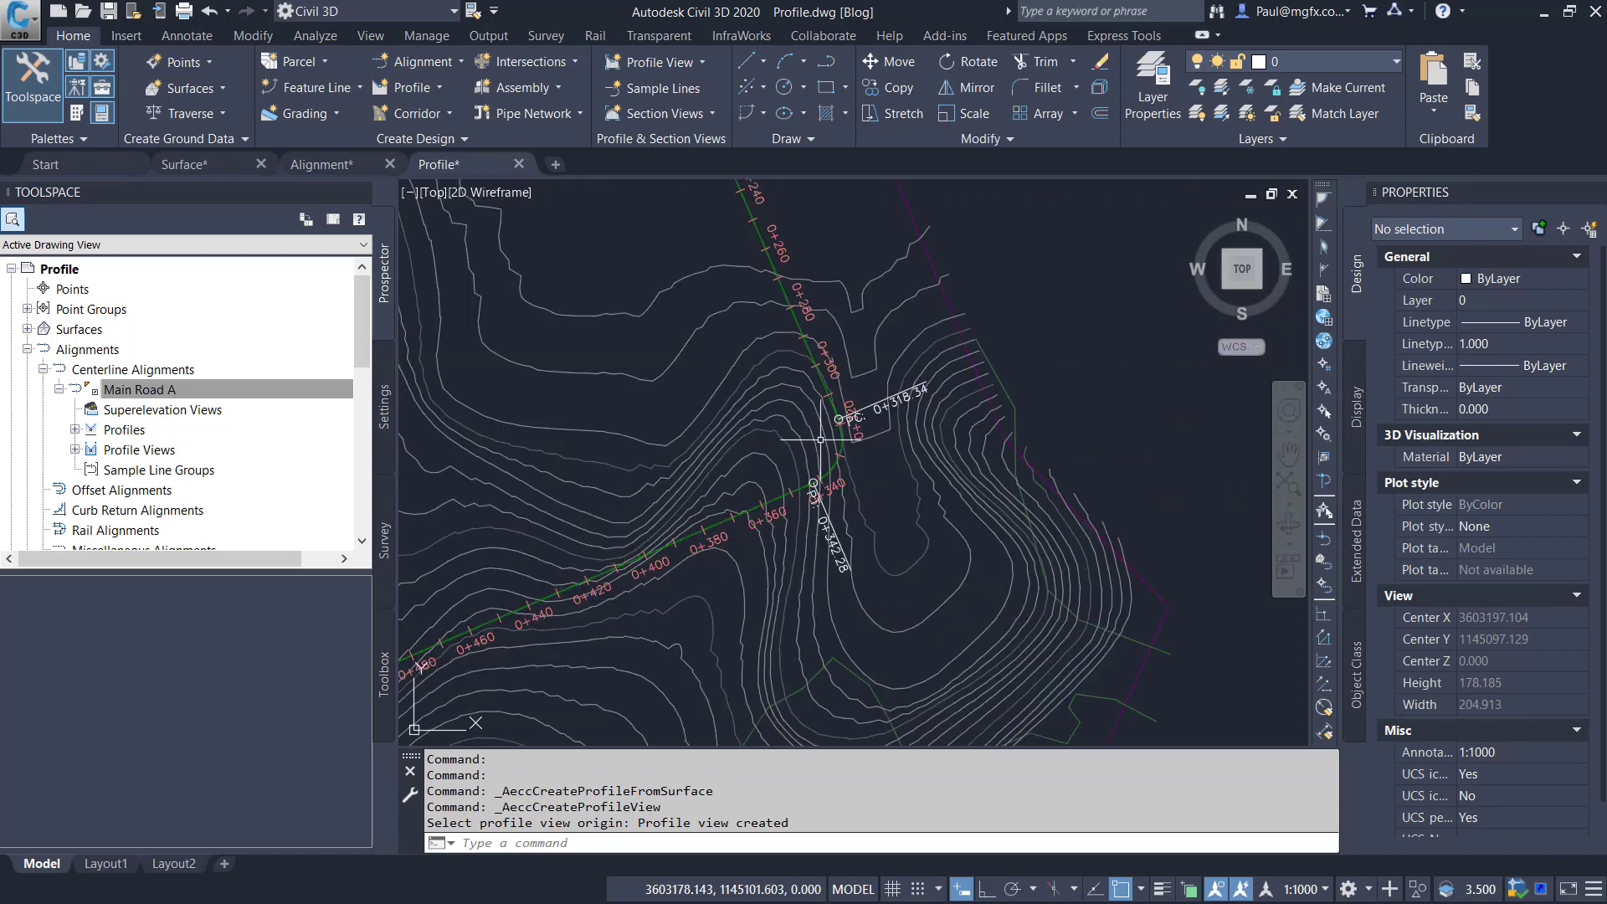
scroll(820, 440, "down", 5)
mouse_move(854, 444)
middle_mouse_down()
mouse_move(876, 471)
mouse_move(684, 610)
middle_mouse_up()
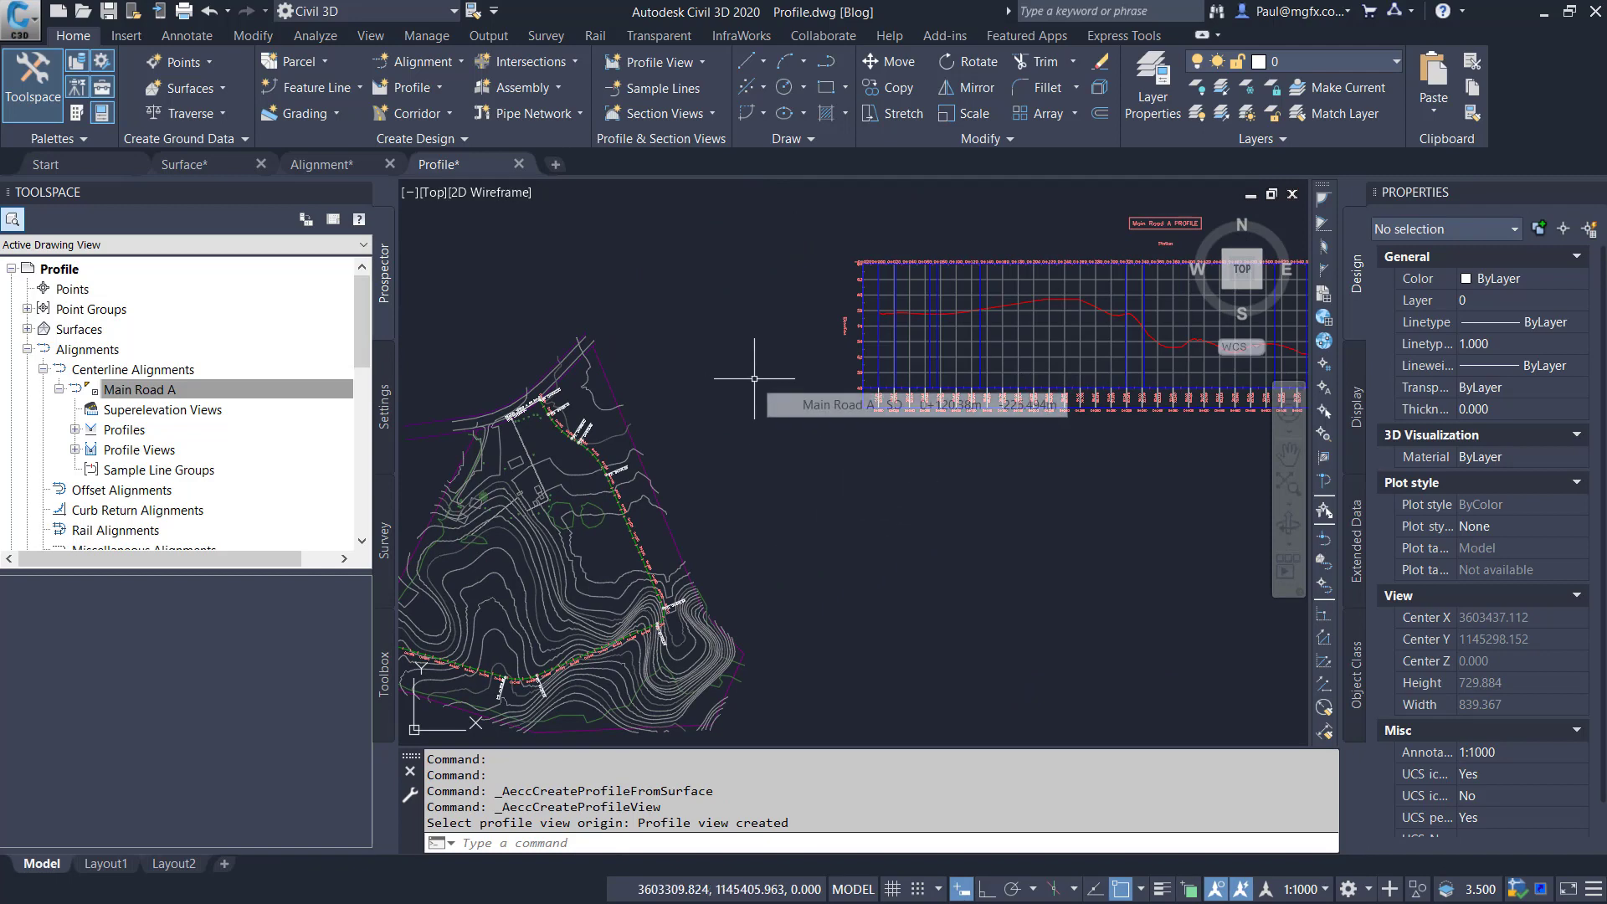
mouse_move(767, 372)
middle_mouse_down()
mouse_move(650, 449)
mouse_move(574, 466)
mouse_move(542, 440)
middle_mouse_up()
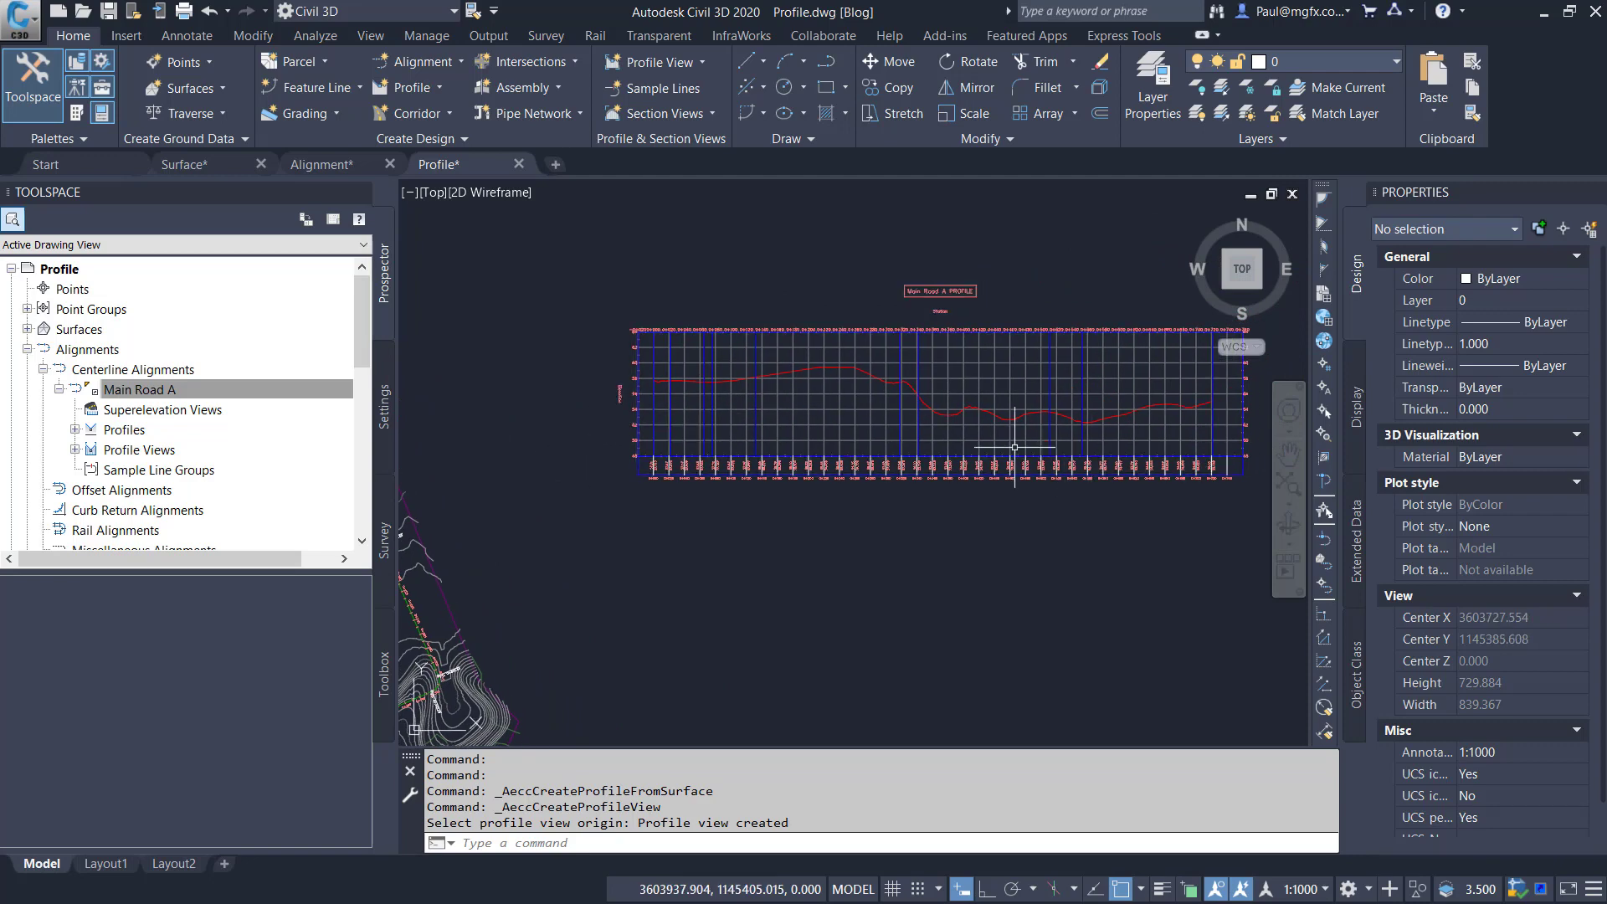
scroll(1014, 448, "down", 4)
scroll(816, 492, "up", 14)
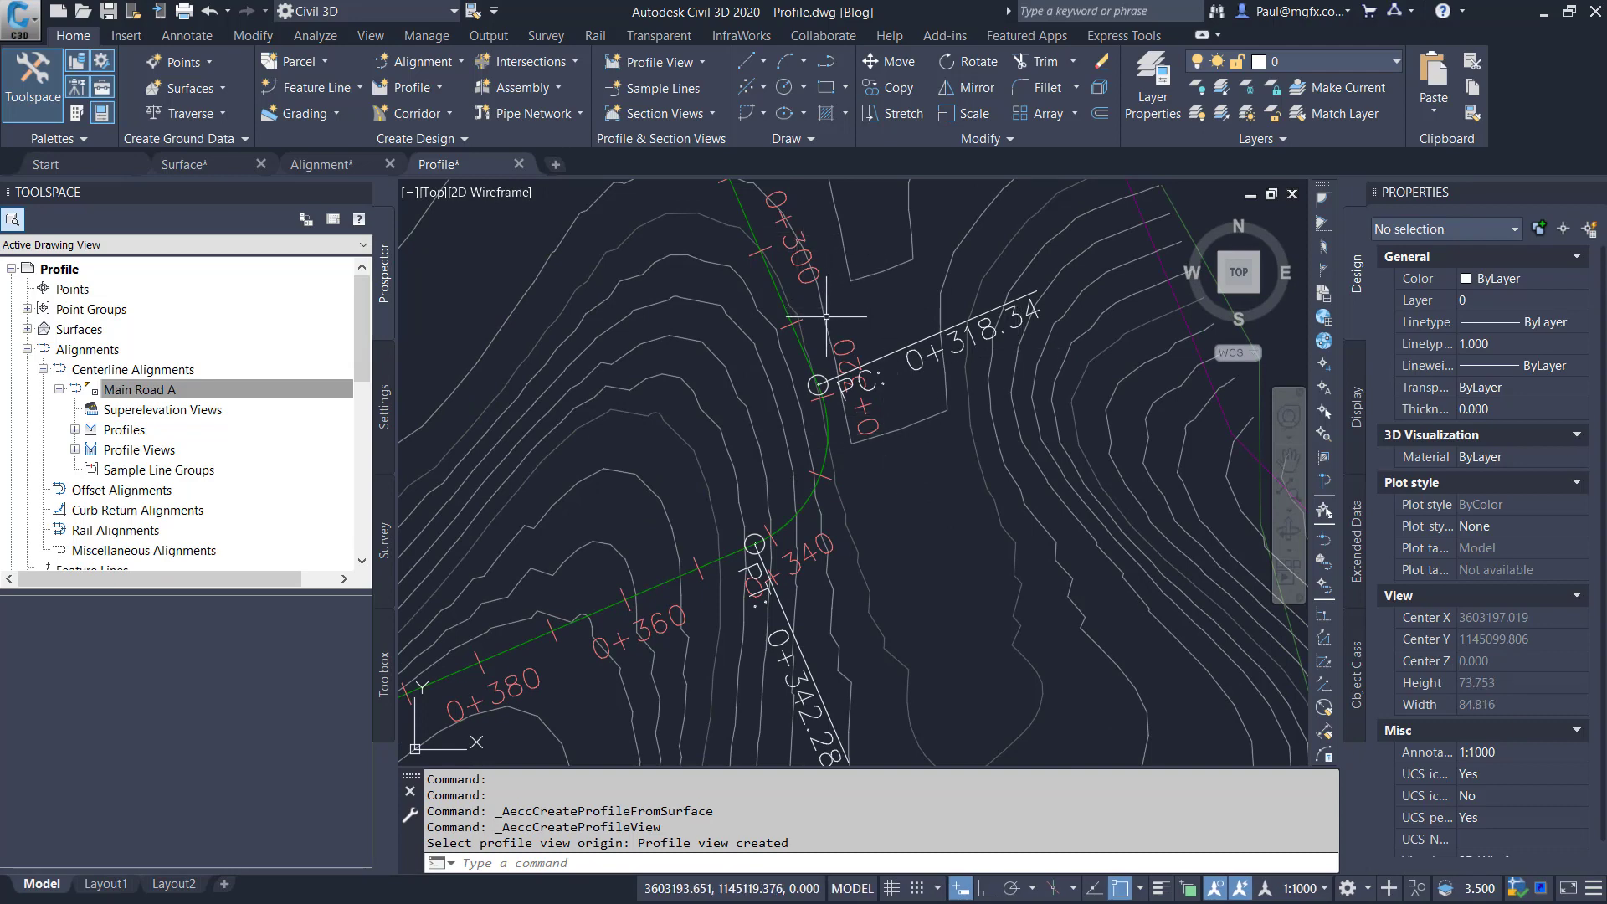
scroll(627, 595, "down", 20)
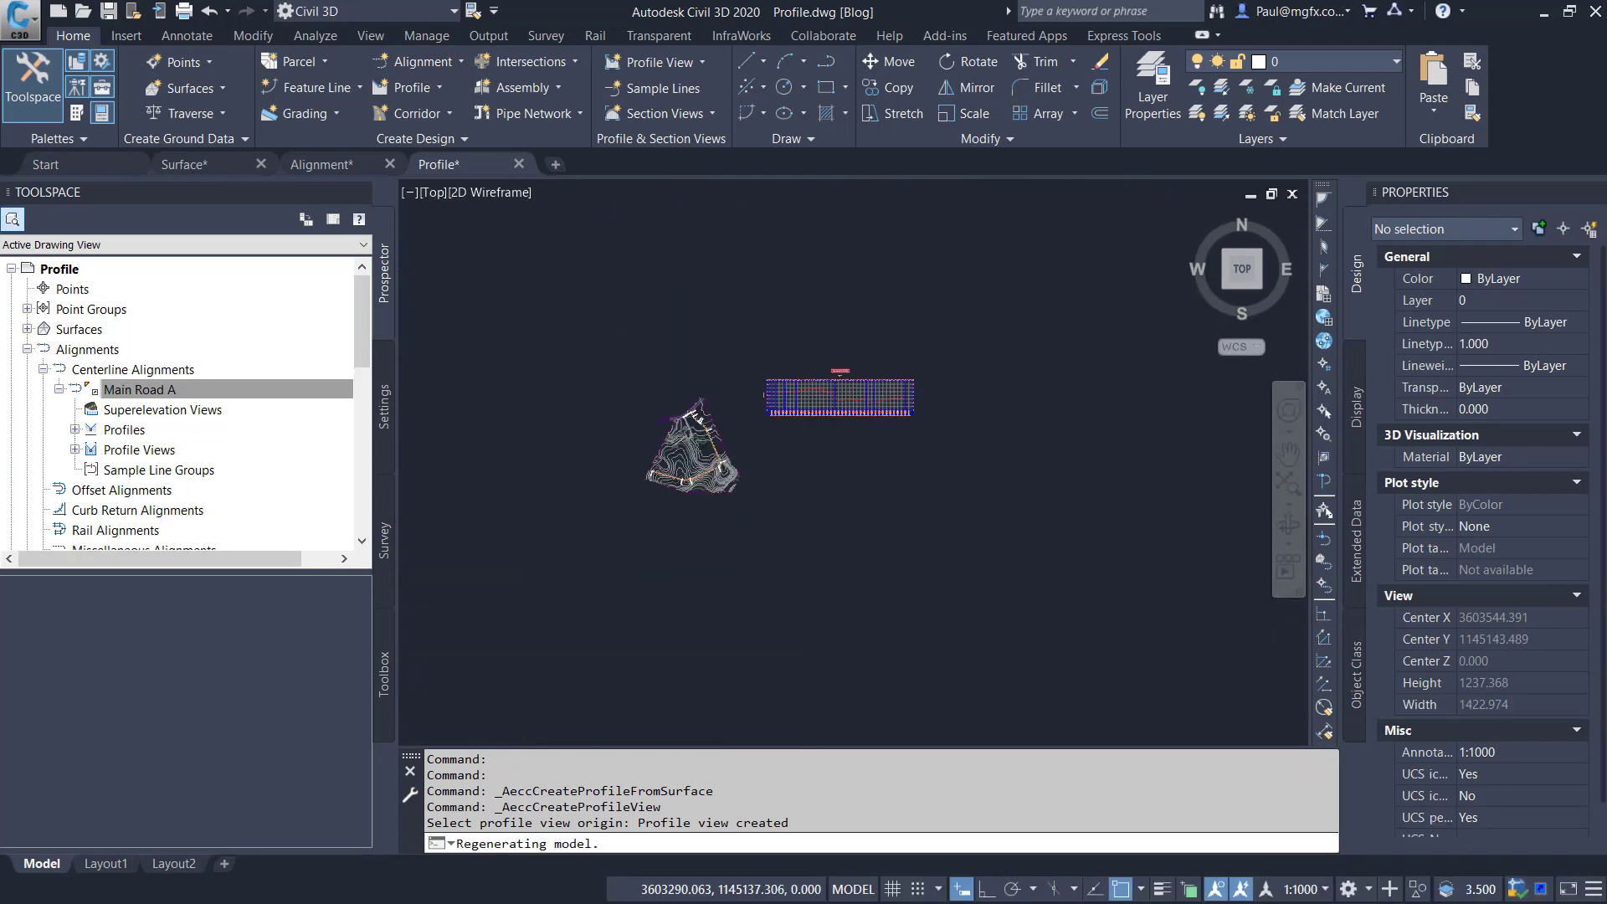
scroll(713, 473, "up", 15)
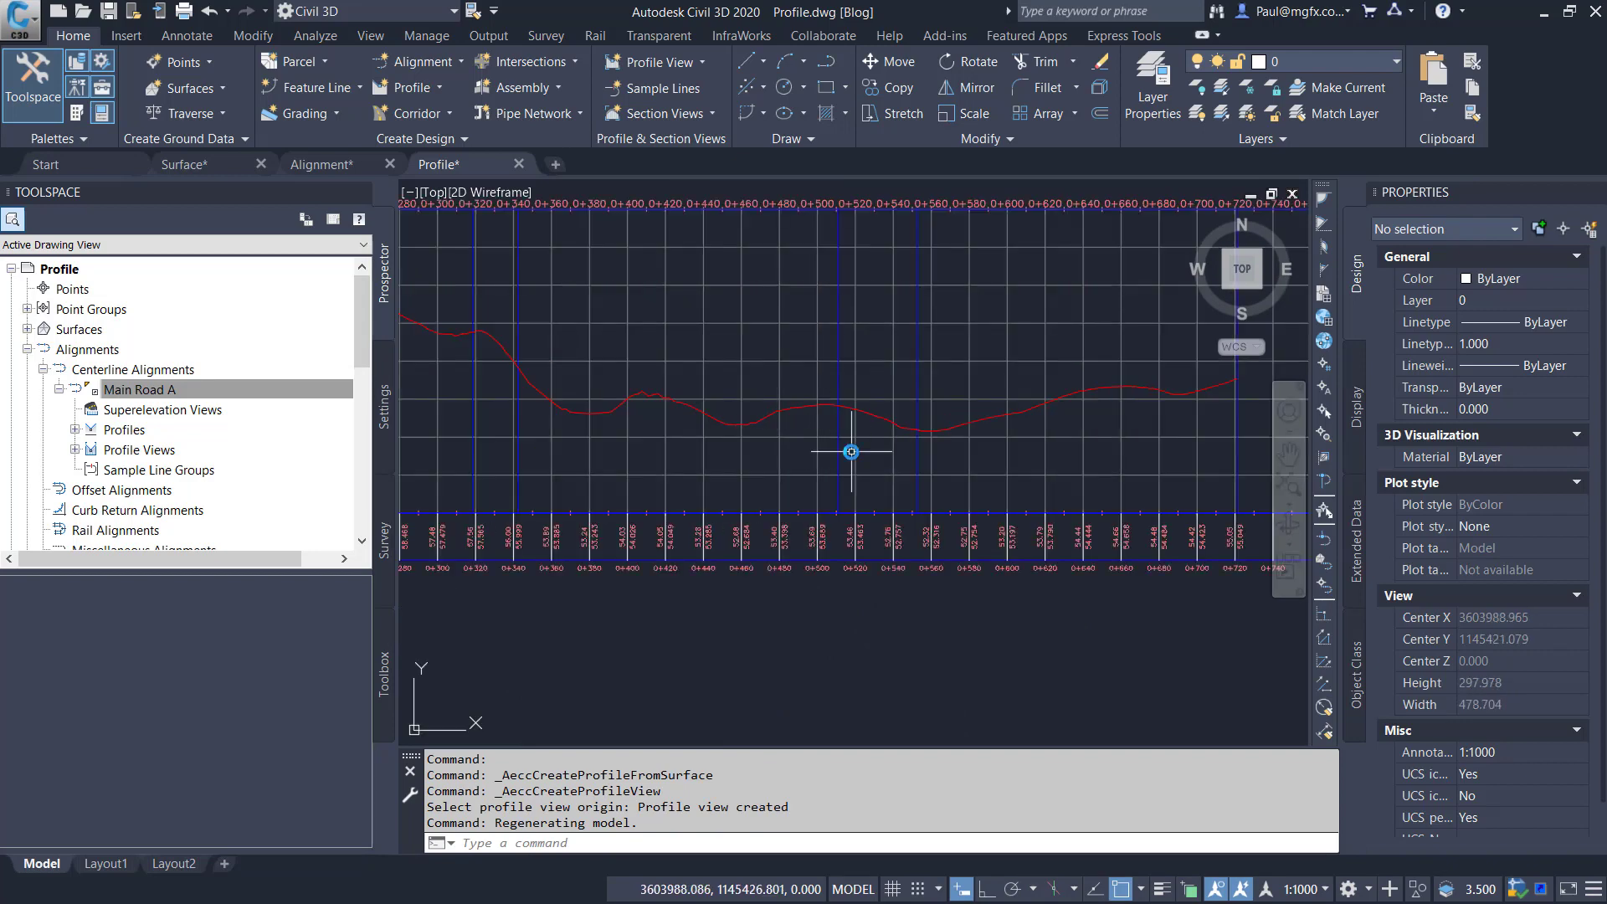
scroll(851, 452, "up", 6)
scroll(764, 316, "down", 2)
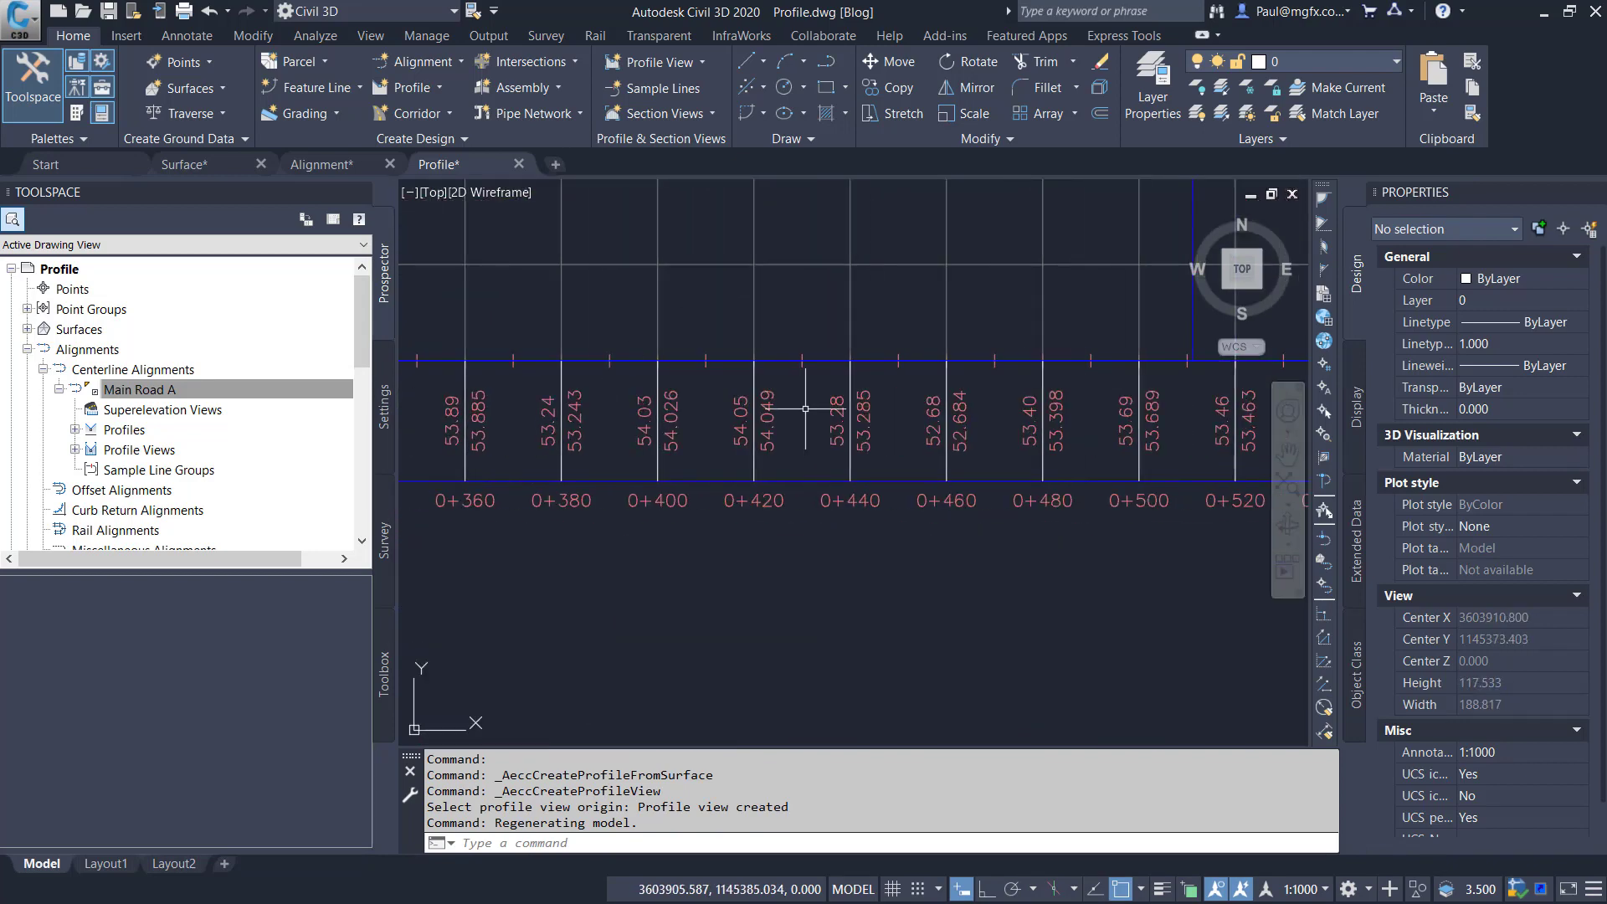
middle_click_drag(806, 409, 1074, 534)
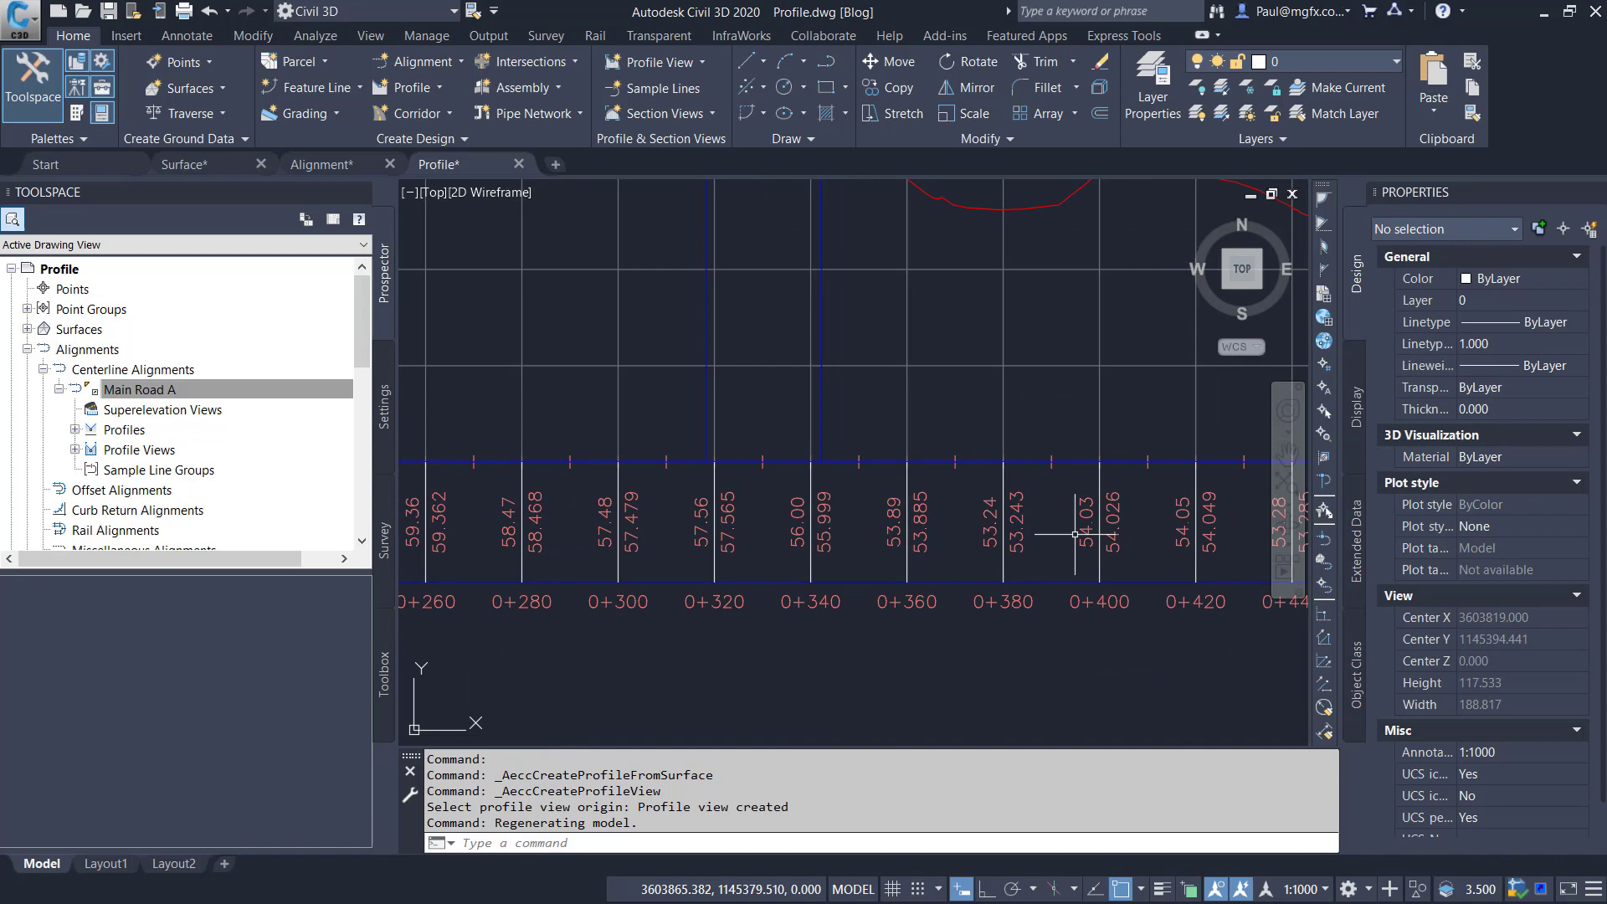
Draw a circle centred on the Existing Ground dip, enclosing the profile from about station 0+245 to 0+365.
type("c")
key("Return")
scroll(754, 418, "down", 4)
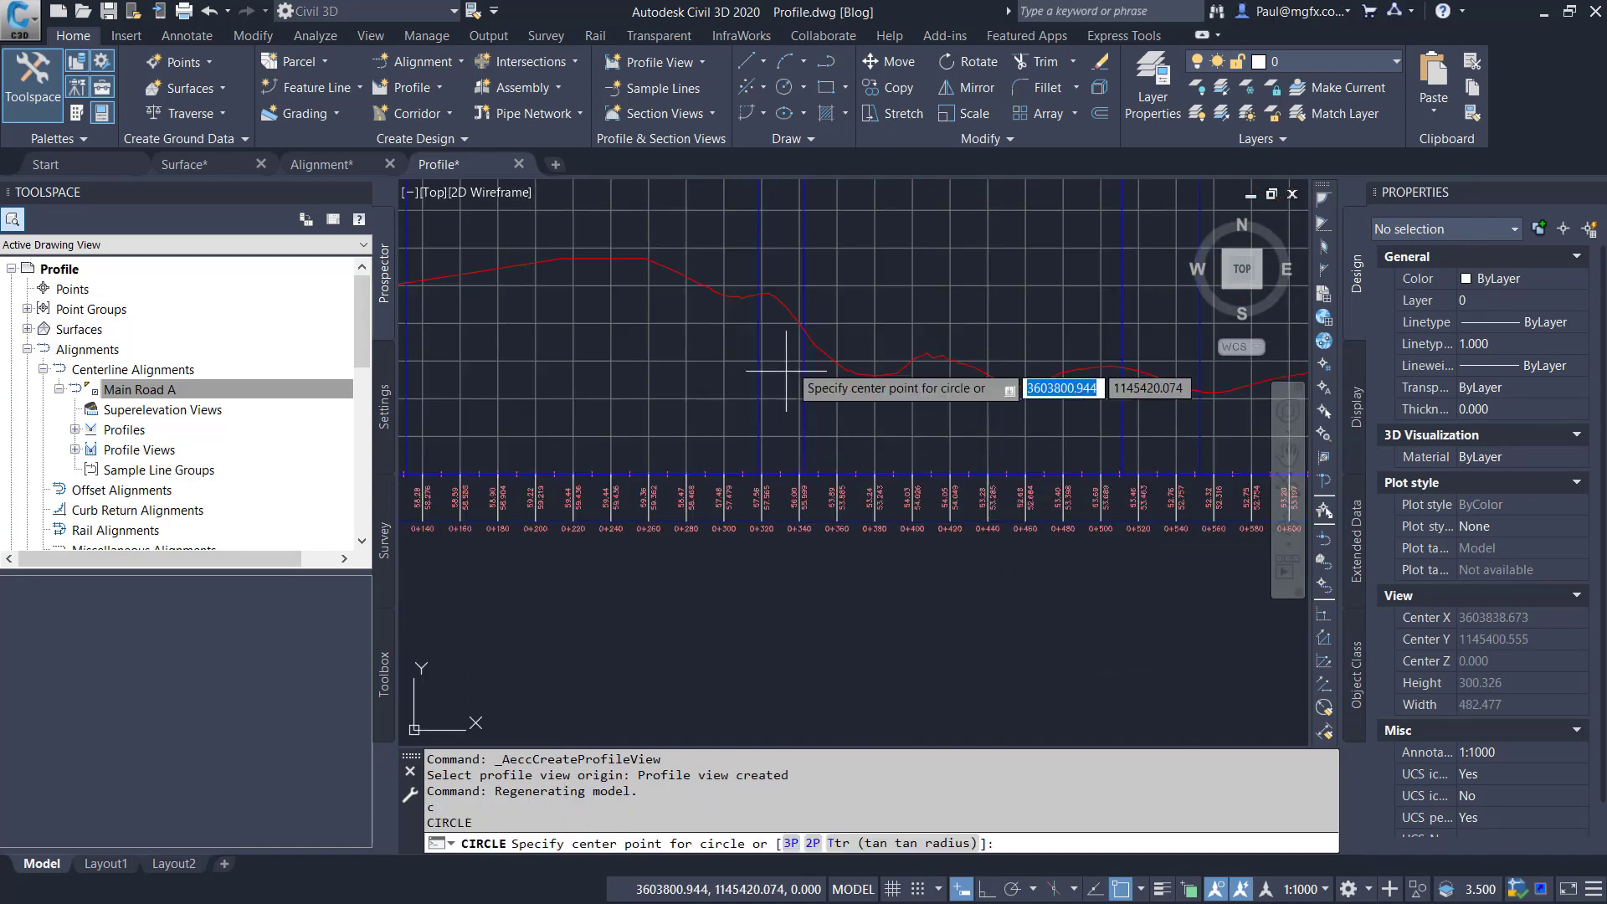
left_click(735, 302)
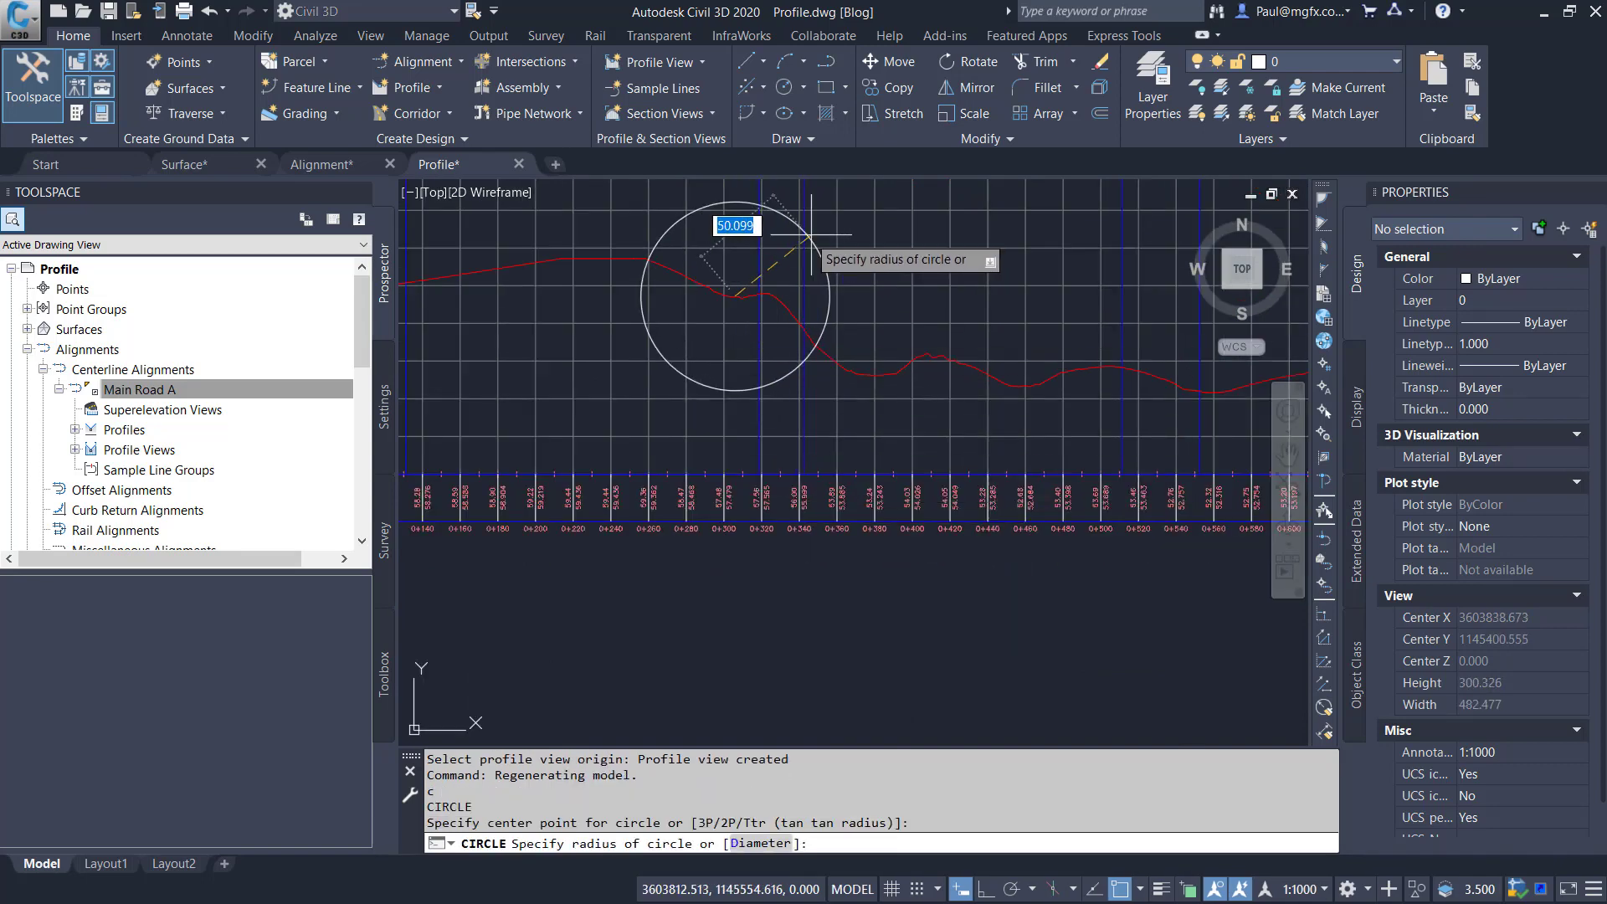
left_click(816, 222)
Start a polyline, turning off dynamic input and leaving Nearest as the only object snap mode.
scroll(708, 247, "up", 4)
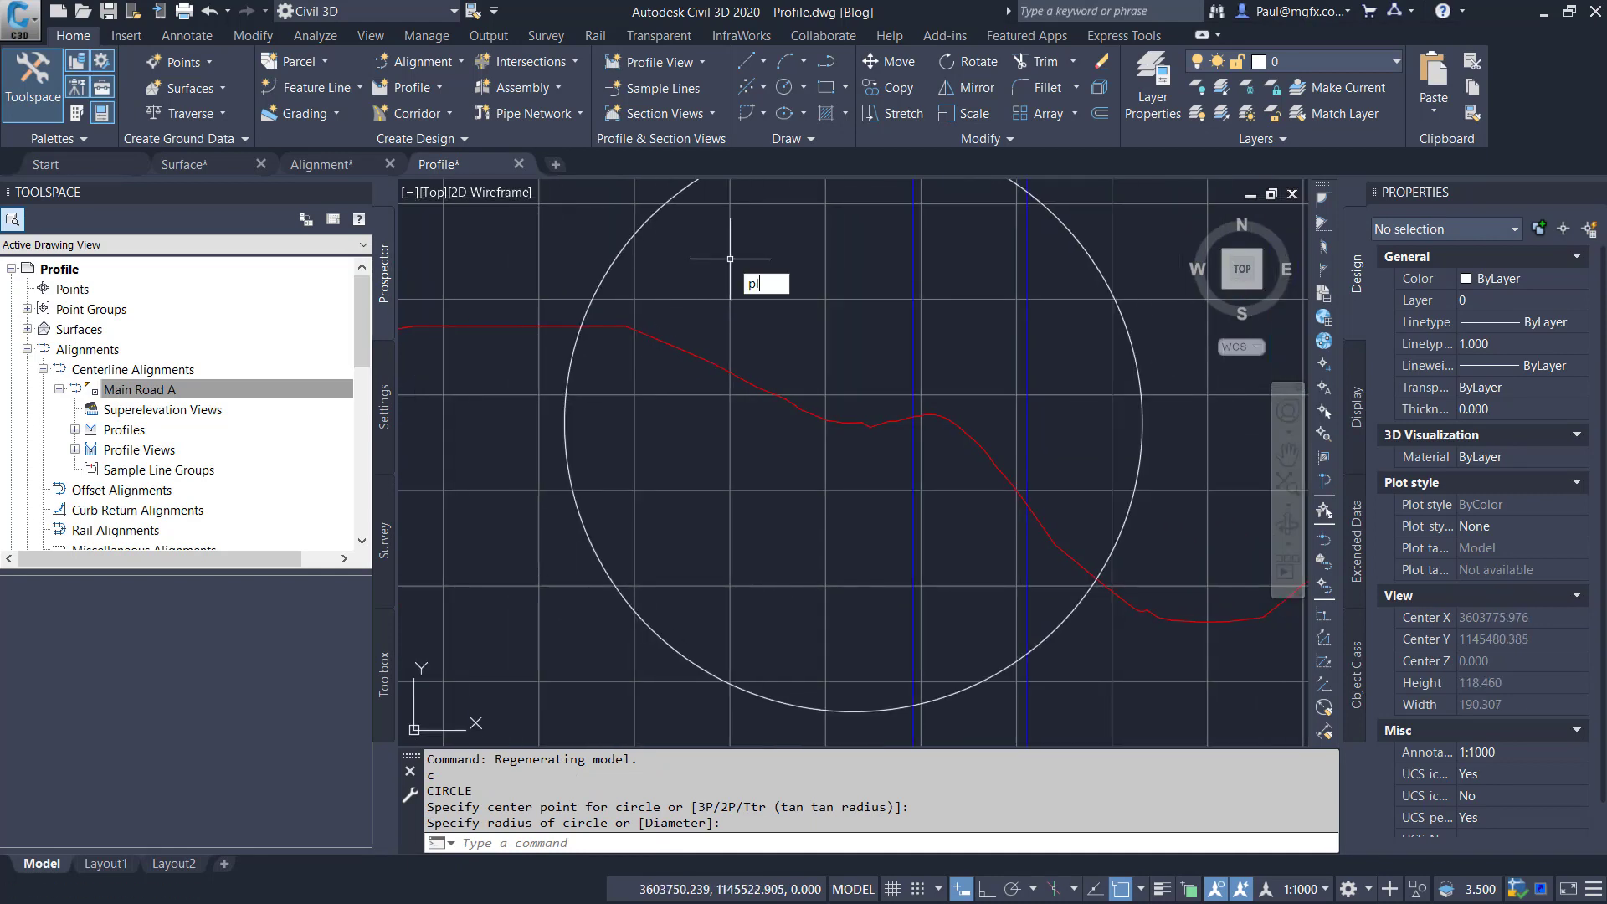
key("BackSpace")
key("BackSpace")
type("POLYLin")
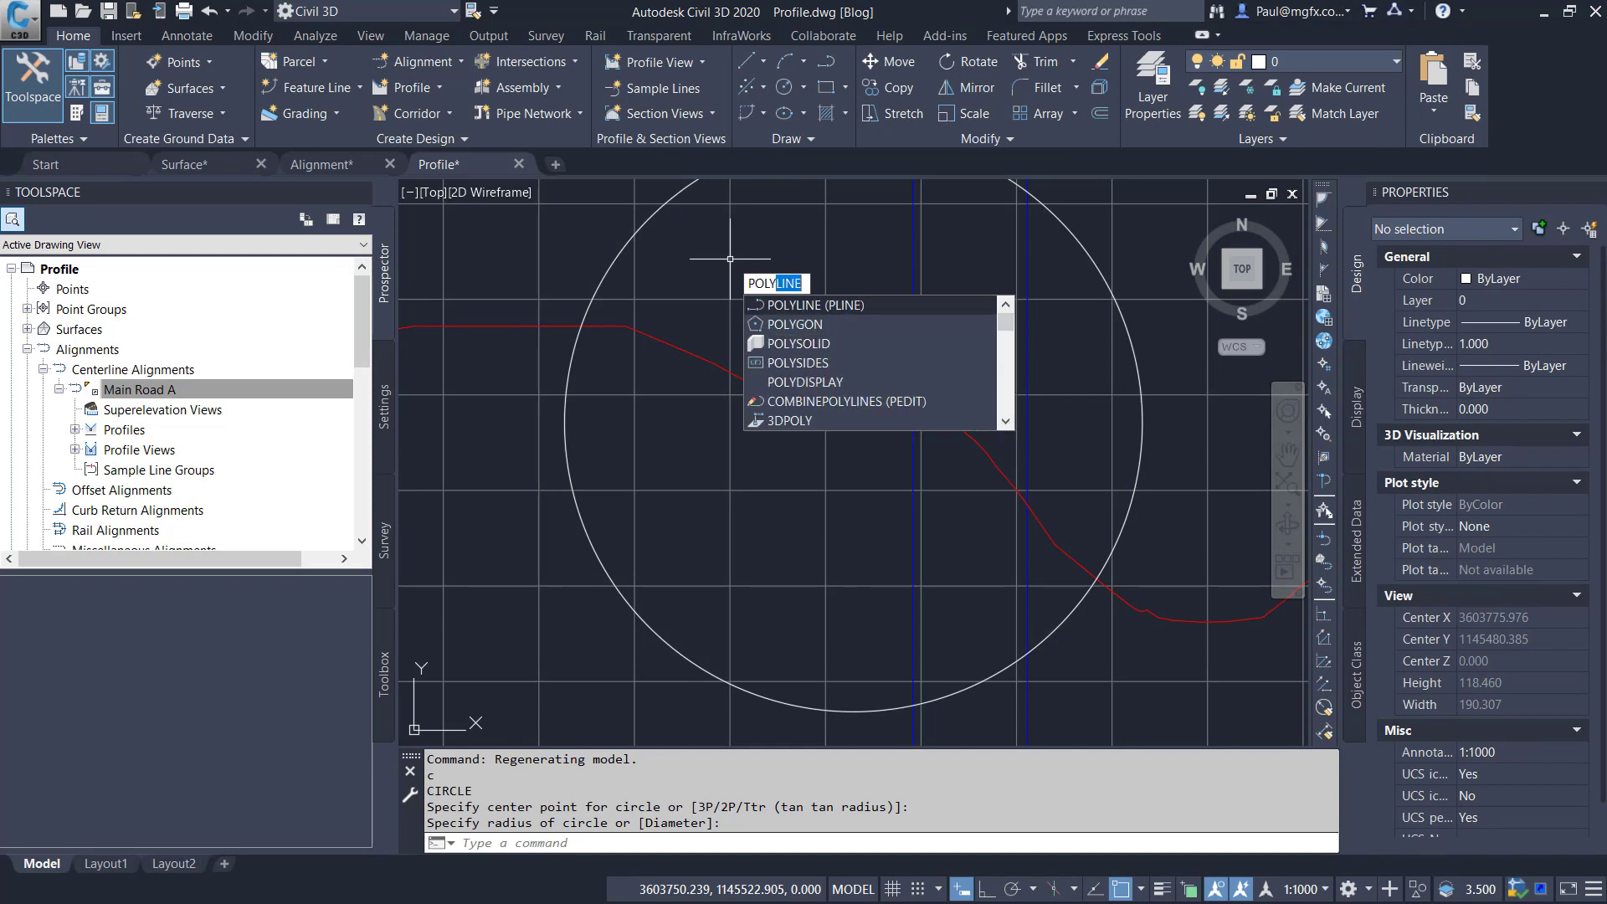
key("Return")
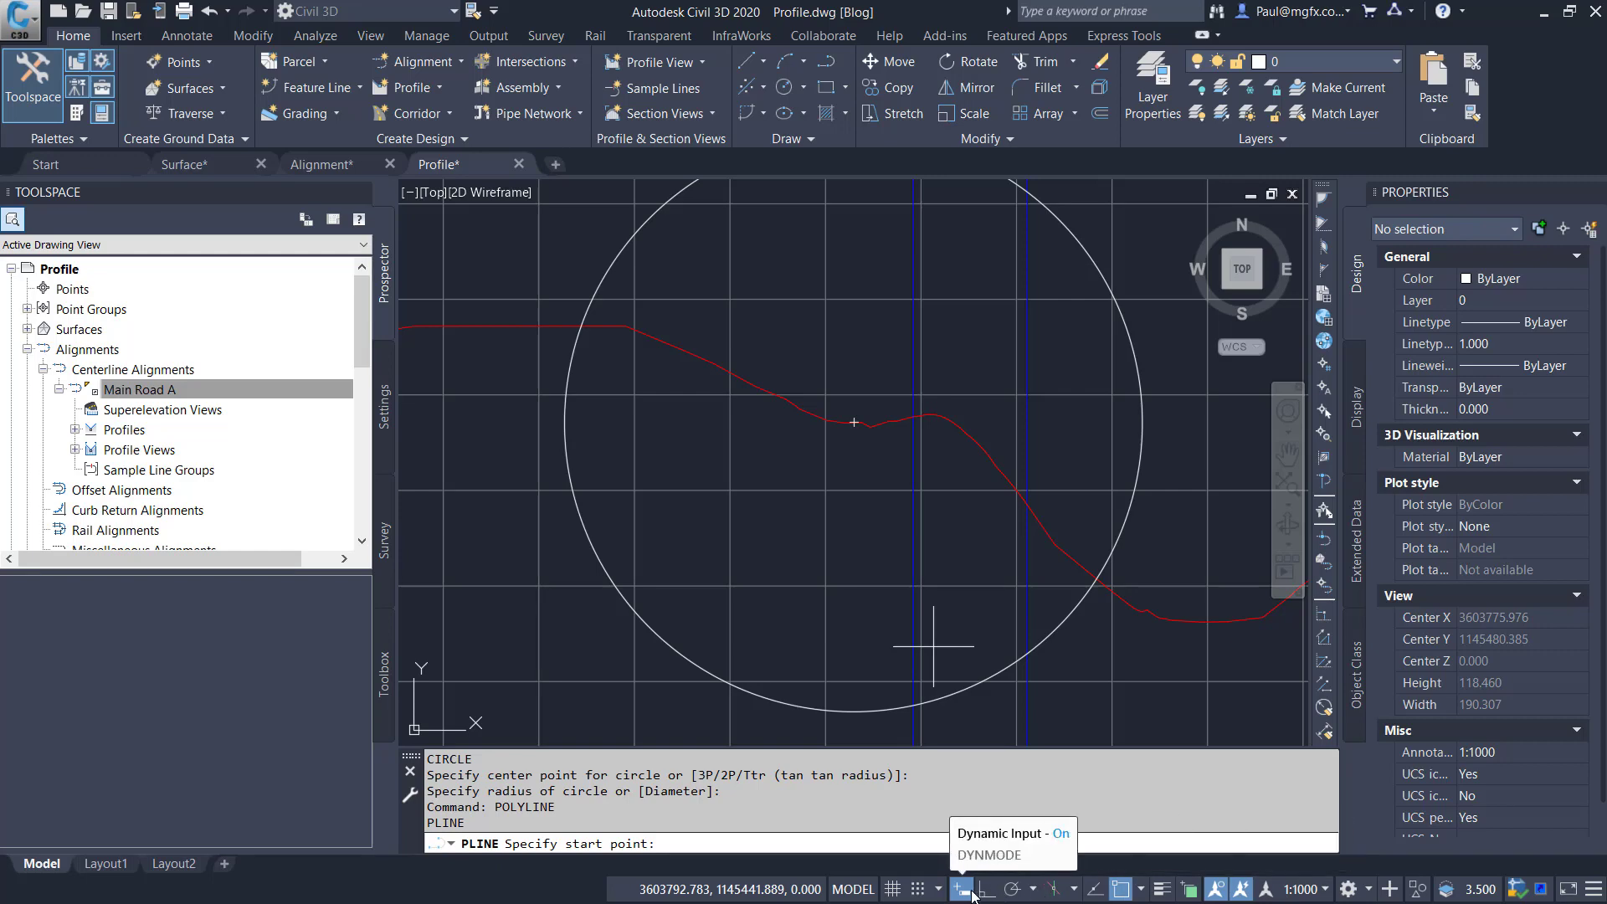
right_click(1122, 892)
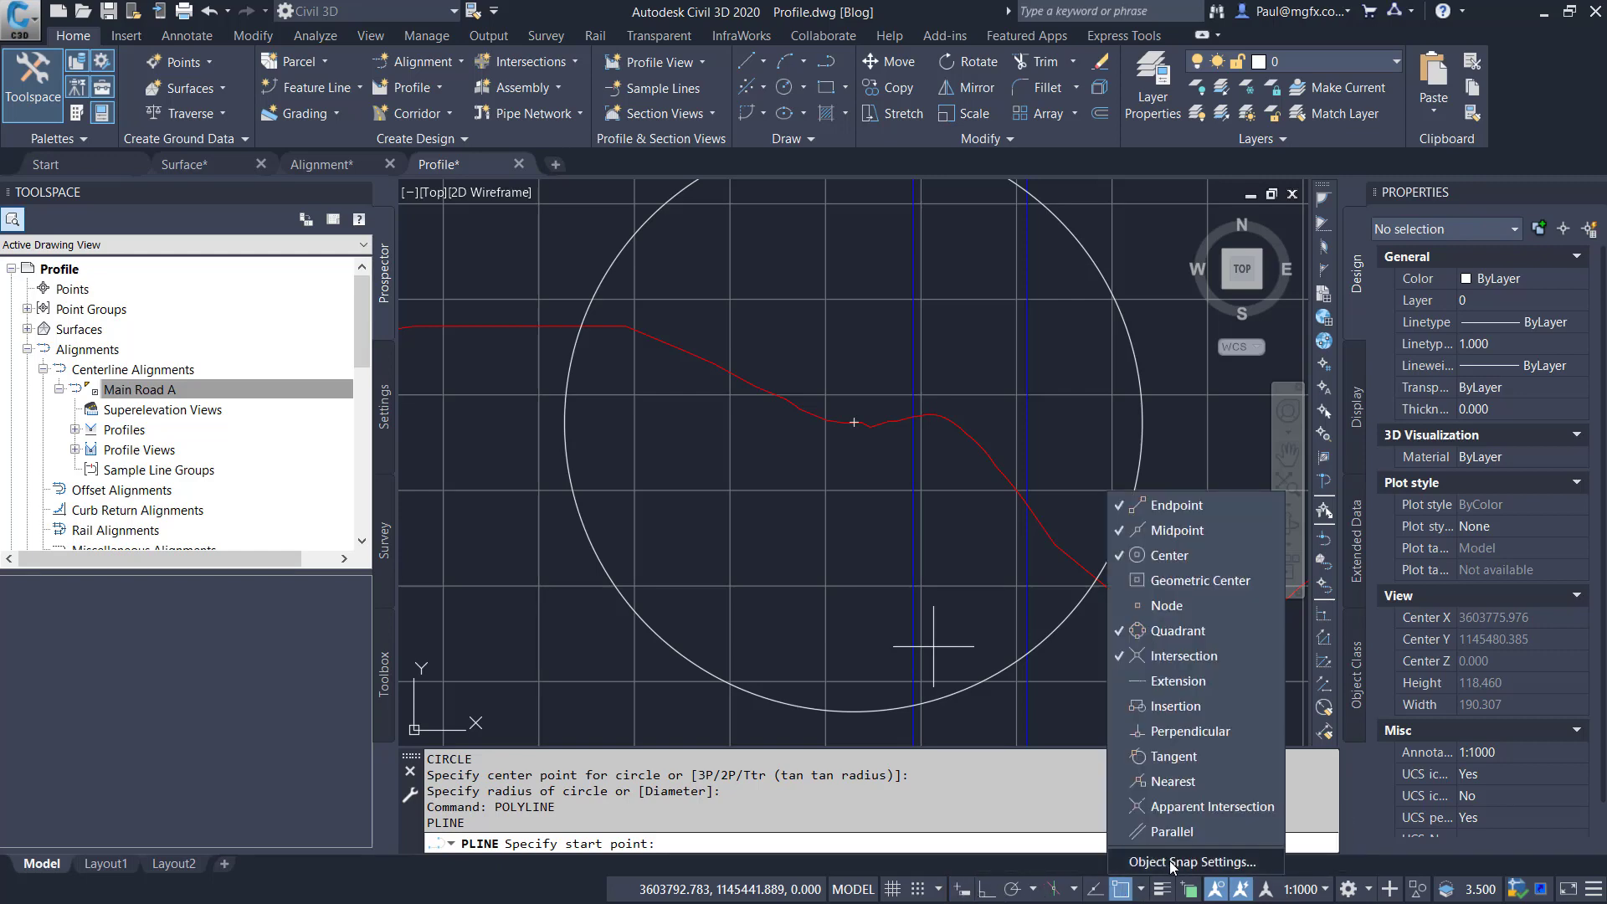
left_click(1170, 868)
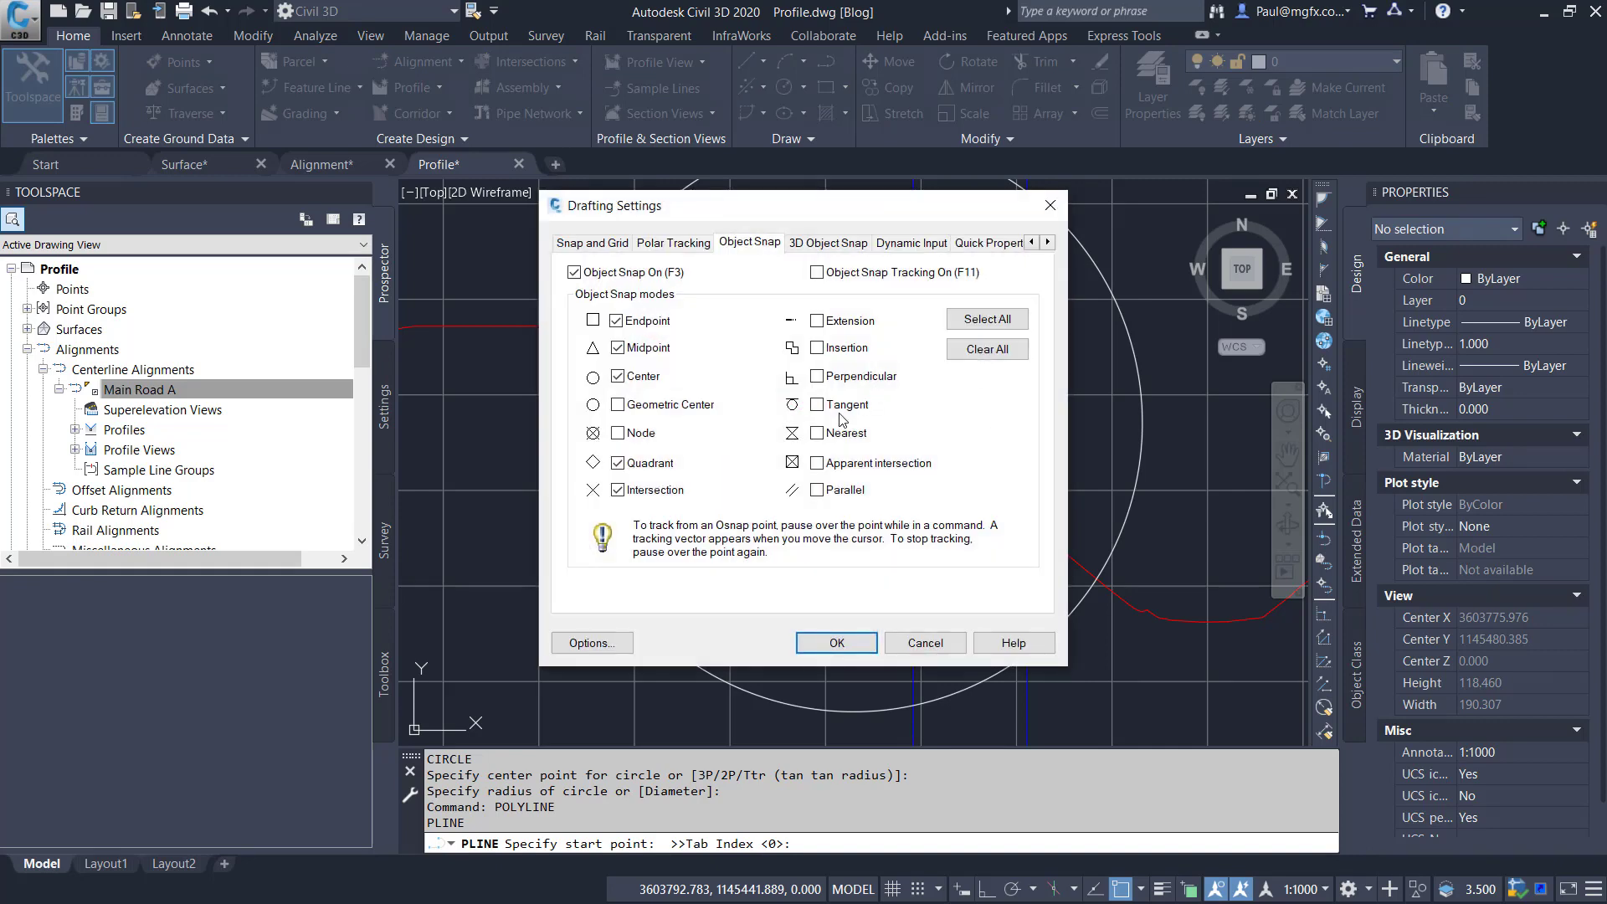
left_click(817, 434)
left_click(966, 348)
left_click(837, 643)
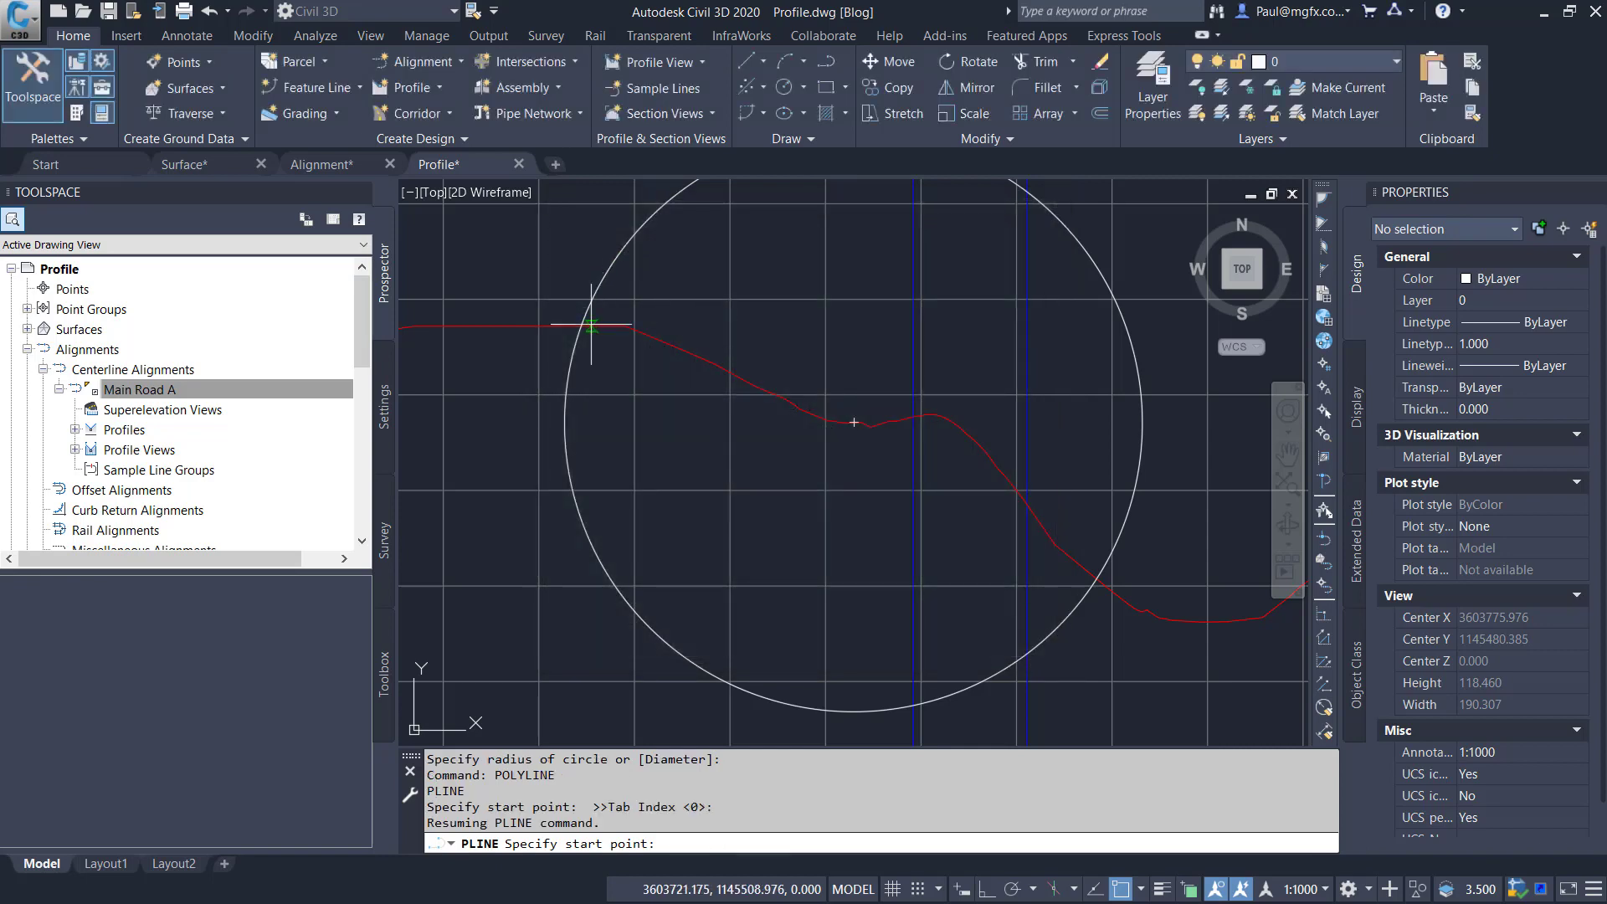
Trace the Existing Ground line with the polyline from the circle's west edge down to the dip at its centre.
left_click(591, 326)
scroll(622, 328, "up", 5)
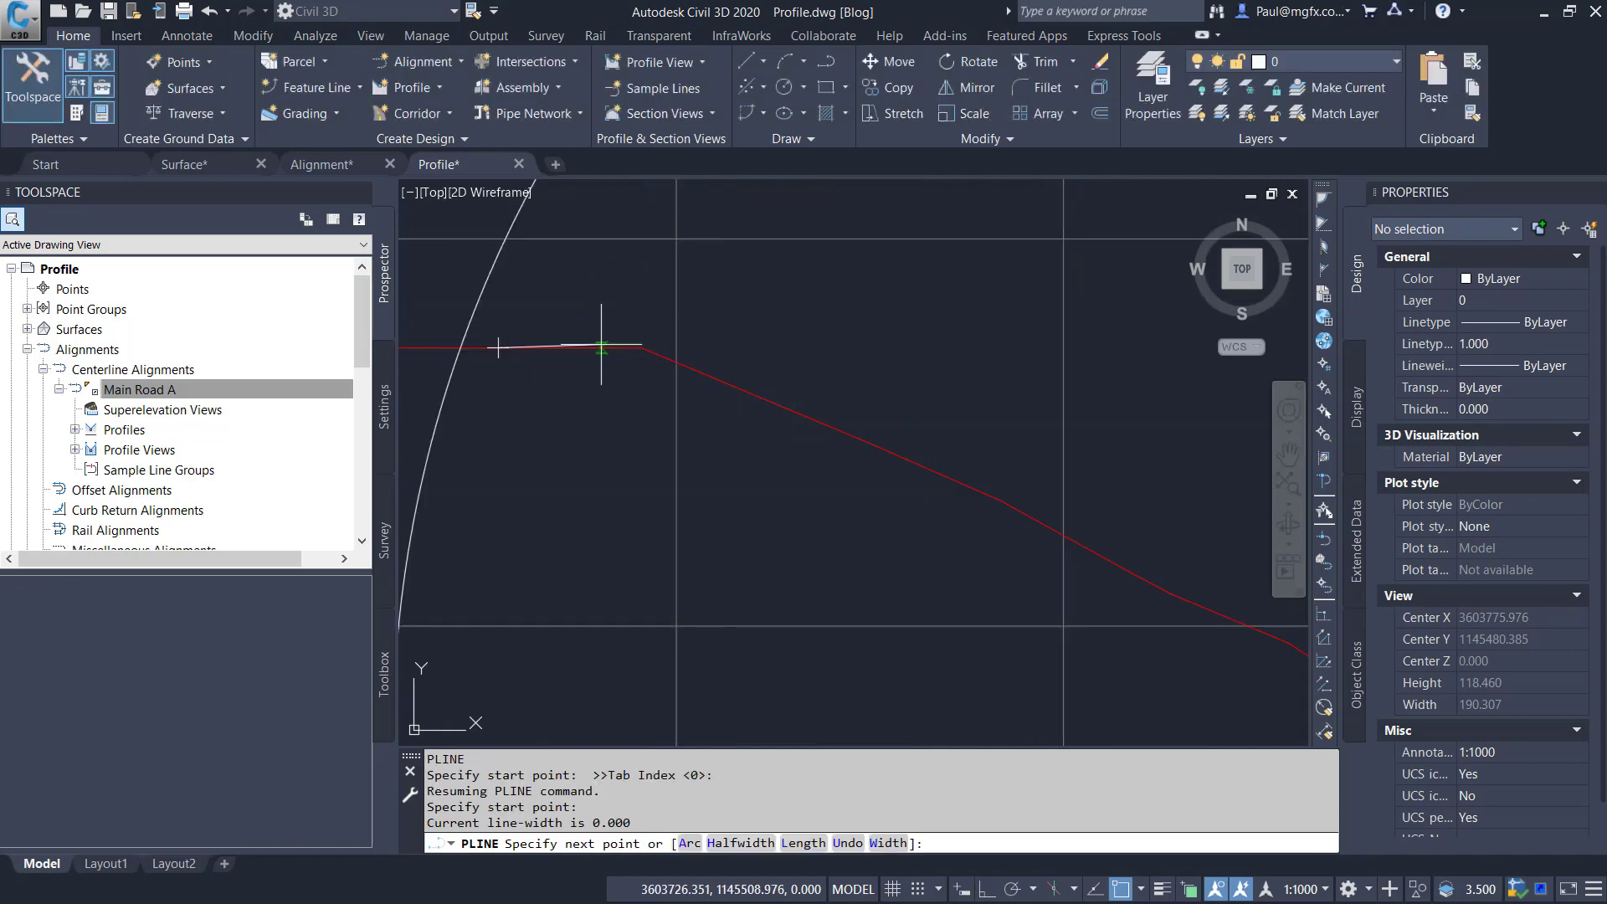
left_click(602, 347)
left_click(676, 358)
left_click(795, 412)
left_click(940, 467)
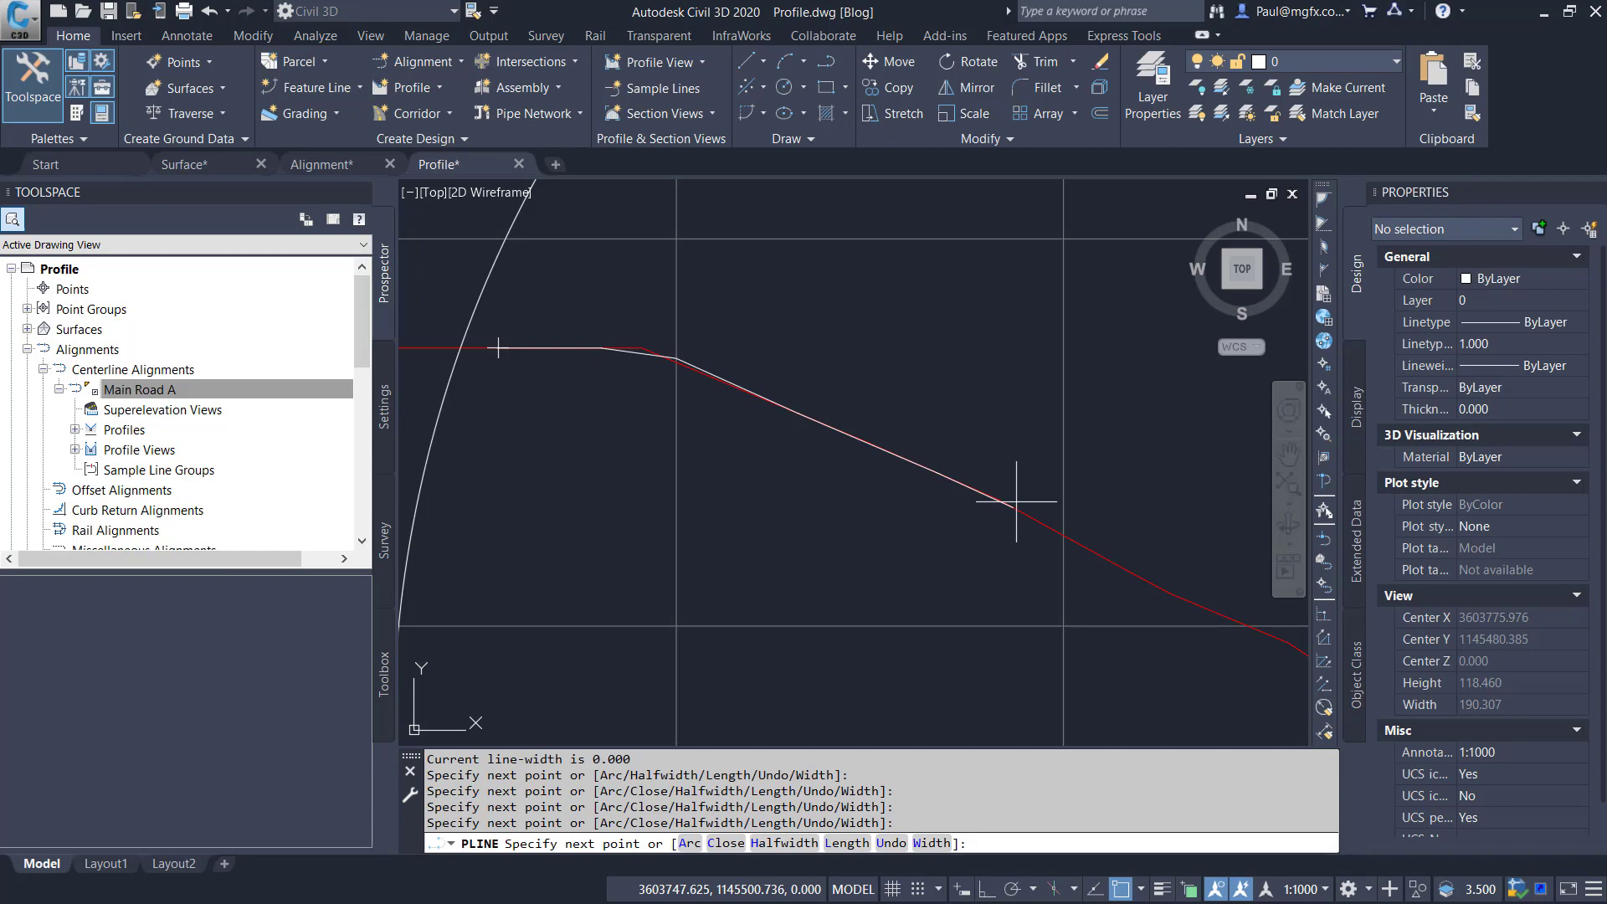
left_click(1003, 502)
middle_click_drag(1159, 594, 639, 359)
left_click(586, 323)
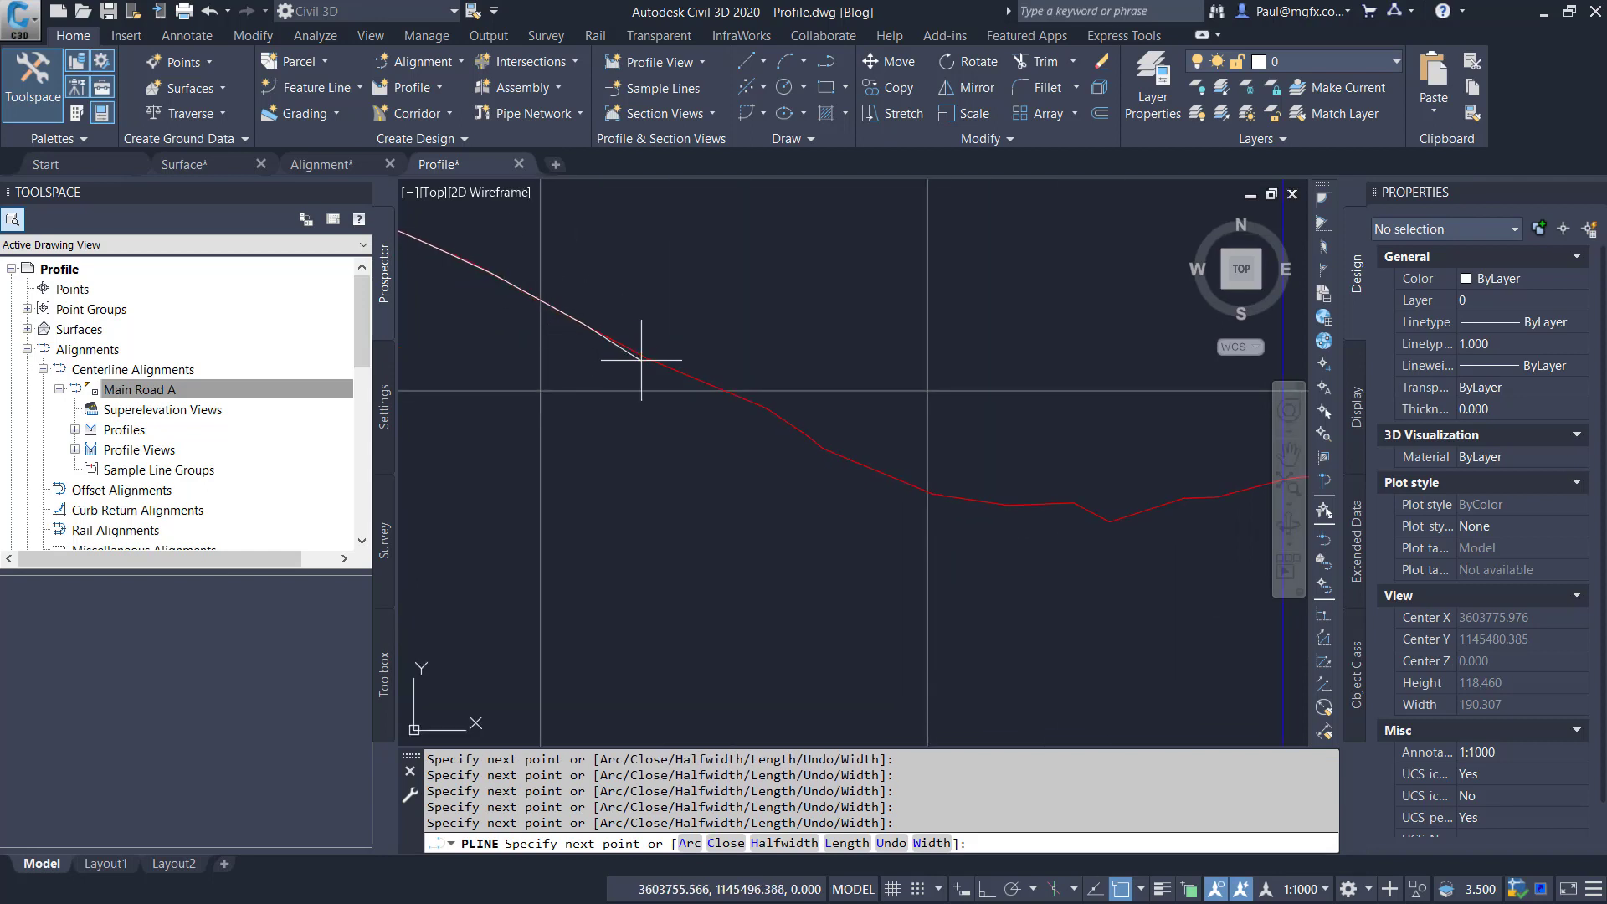
left_click(881, 472)
left_click(905, 483)
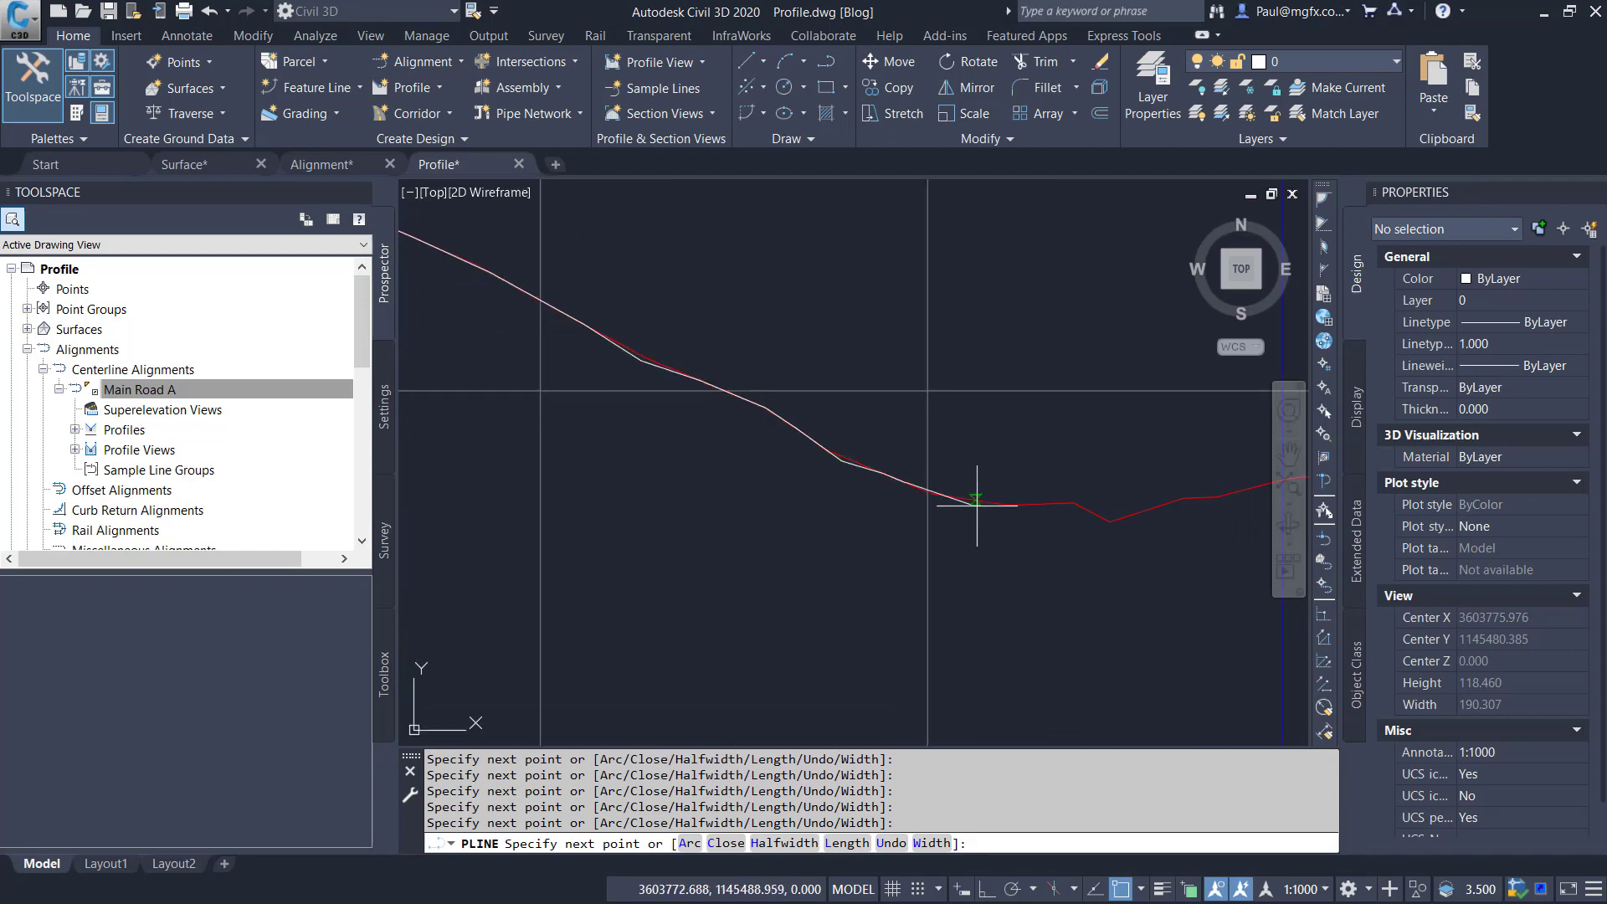
left_click(1160, 503)
scroll(1142, 514, "down", 3)
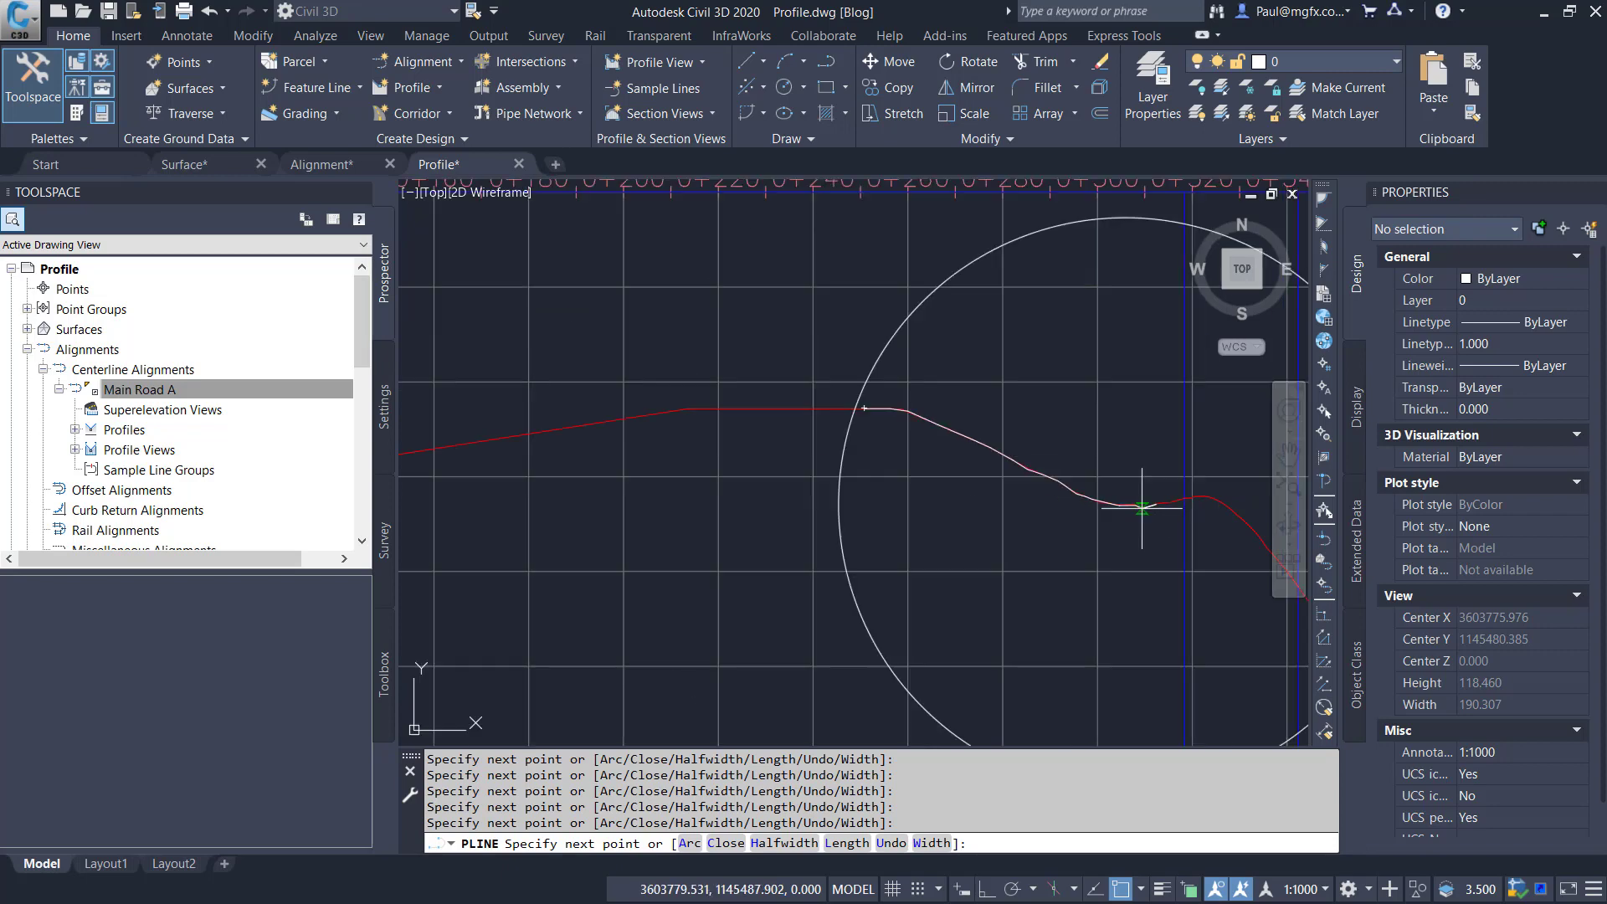
Continue the polyline over the hump and down the steep fall to the circle's east edge, and finish it there.
middle_click_drag(1142, 513, 689, 459)
scroll(689, 460, "up", 2)
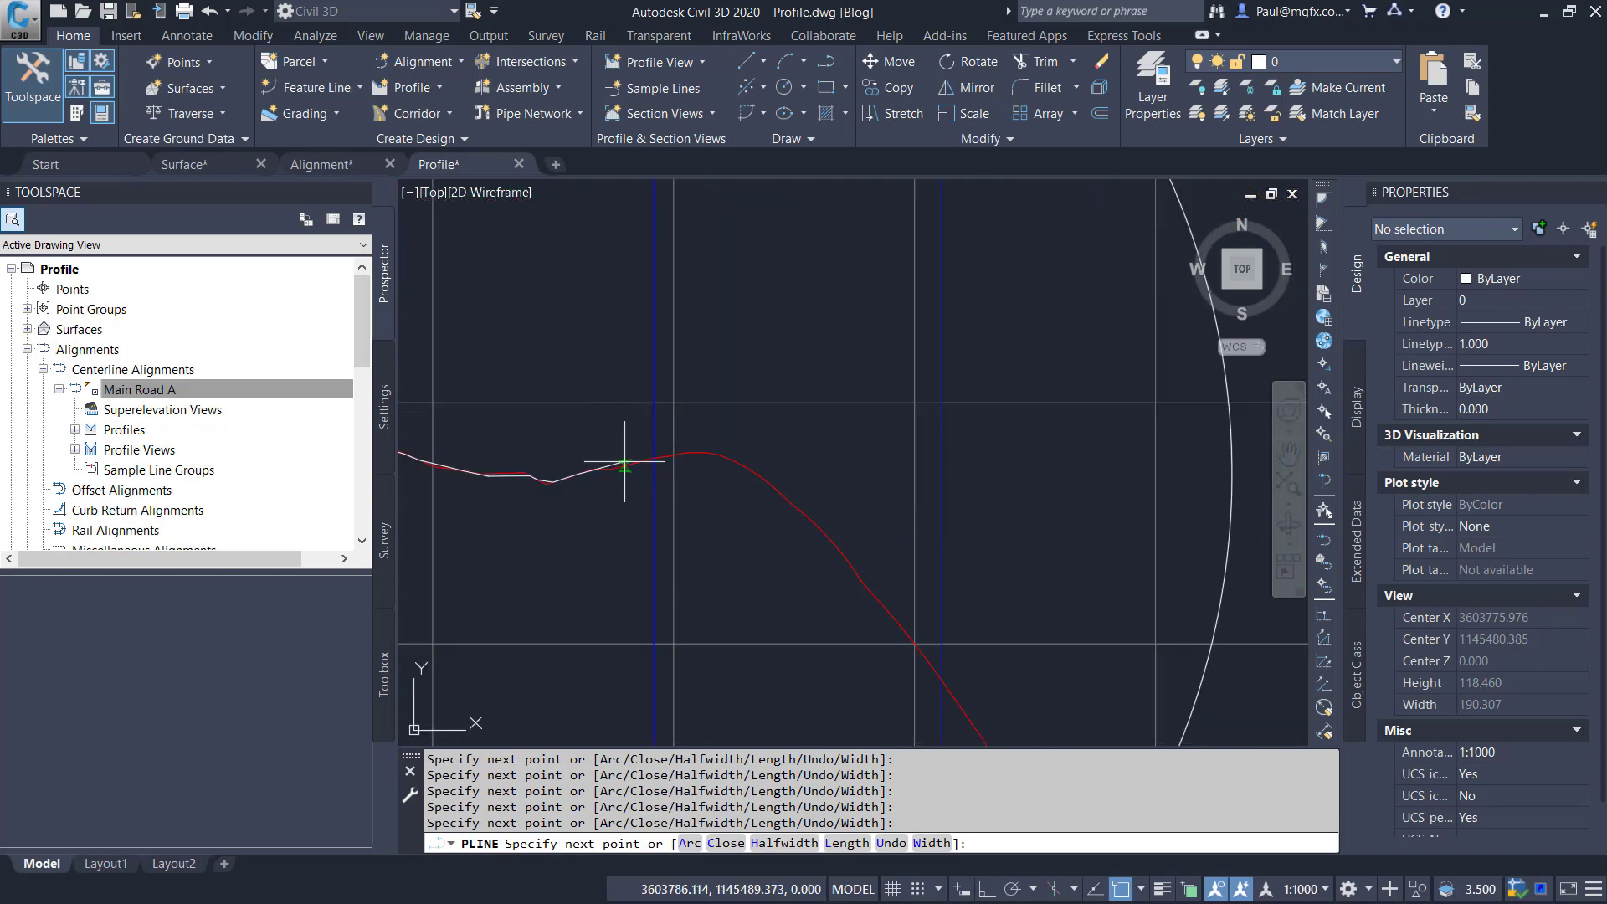
left_click(687, 453)
left_click(732, 466)
left_click(809, 515)
left_click(862, 585)
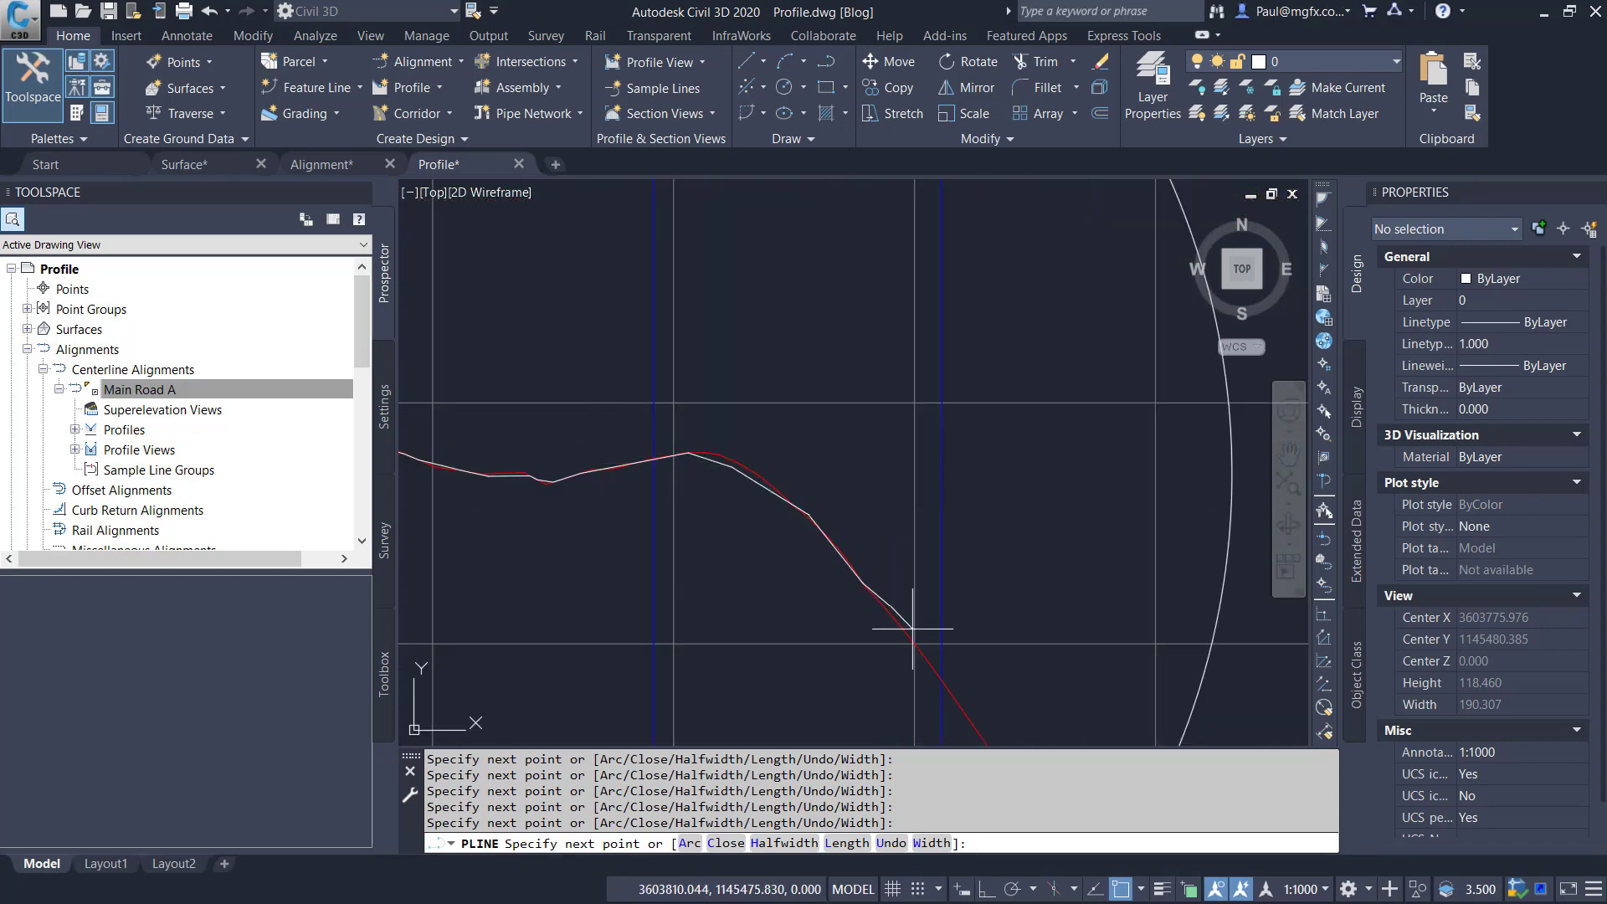
scroll(912, 628, "down", 3)
middle_click_drag(912, 628, 747, 248)
scroll(746, 248, "up", 2)
left_click(758, 351)
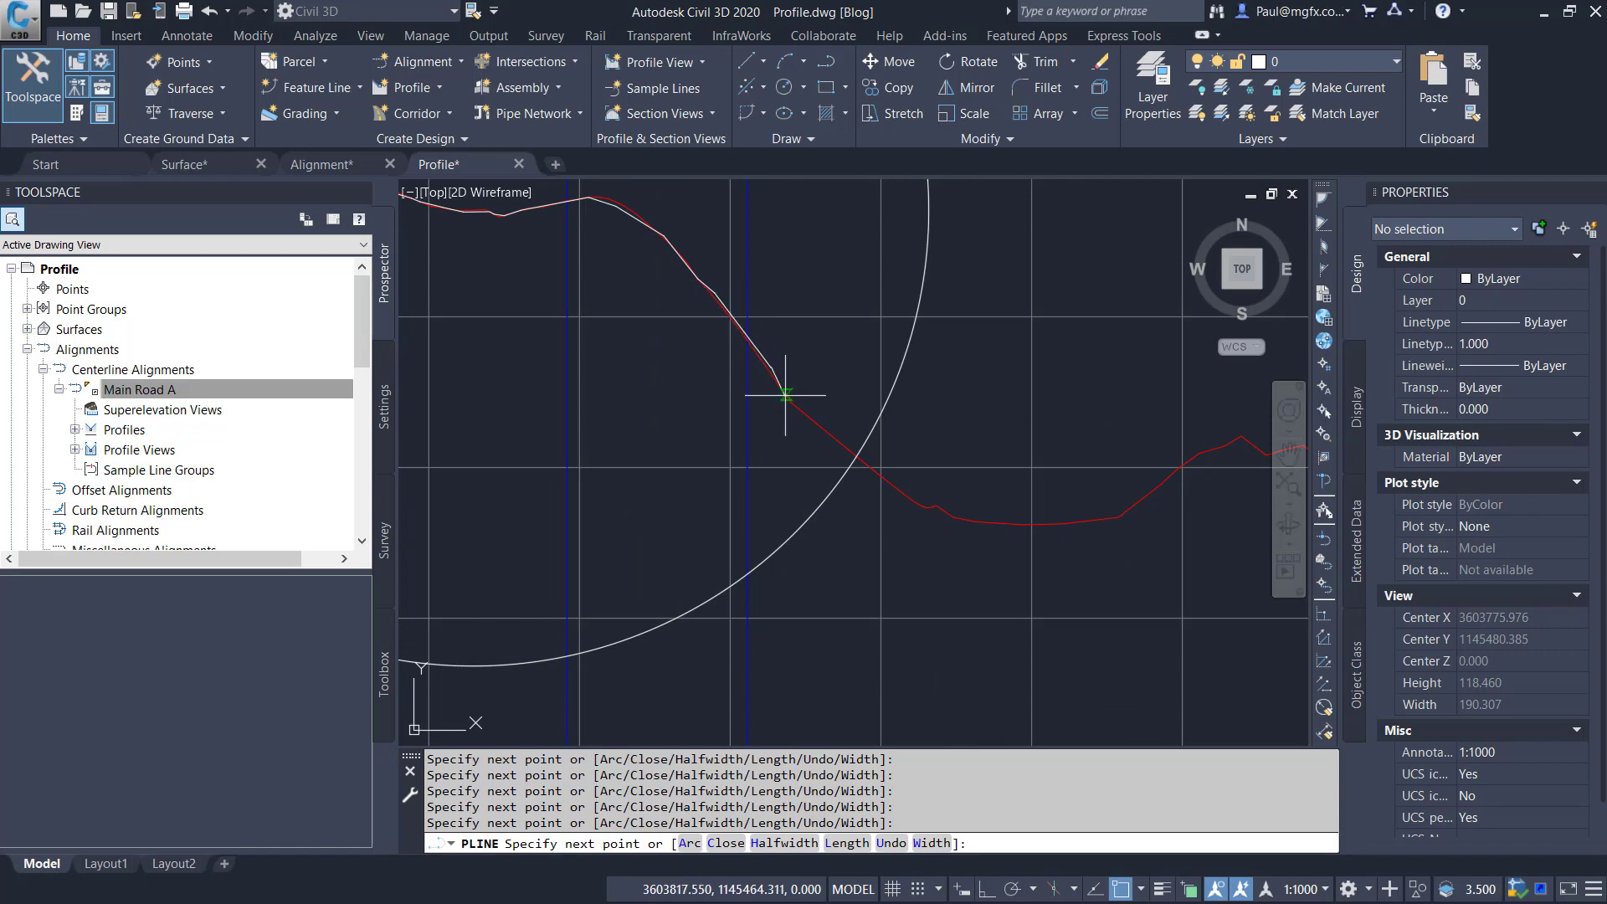
scroll(856, 448, "down", 3)
scroll(833, 540, "up", 6)
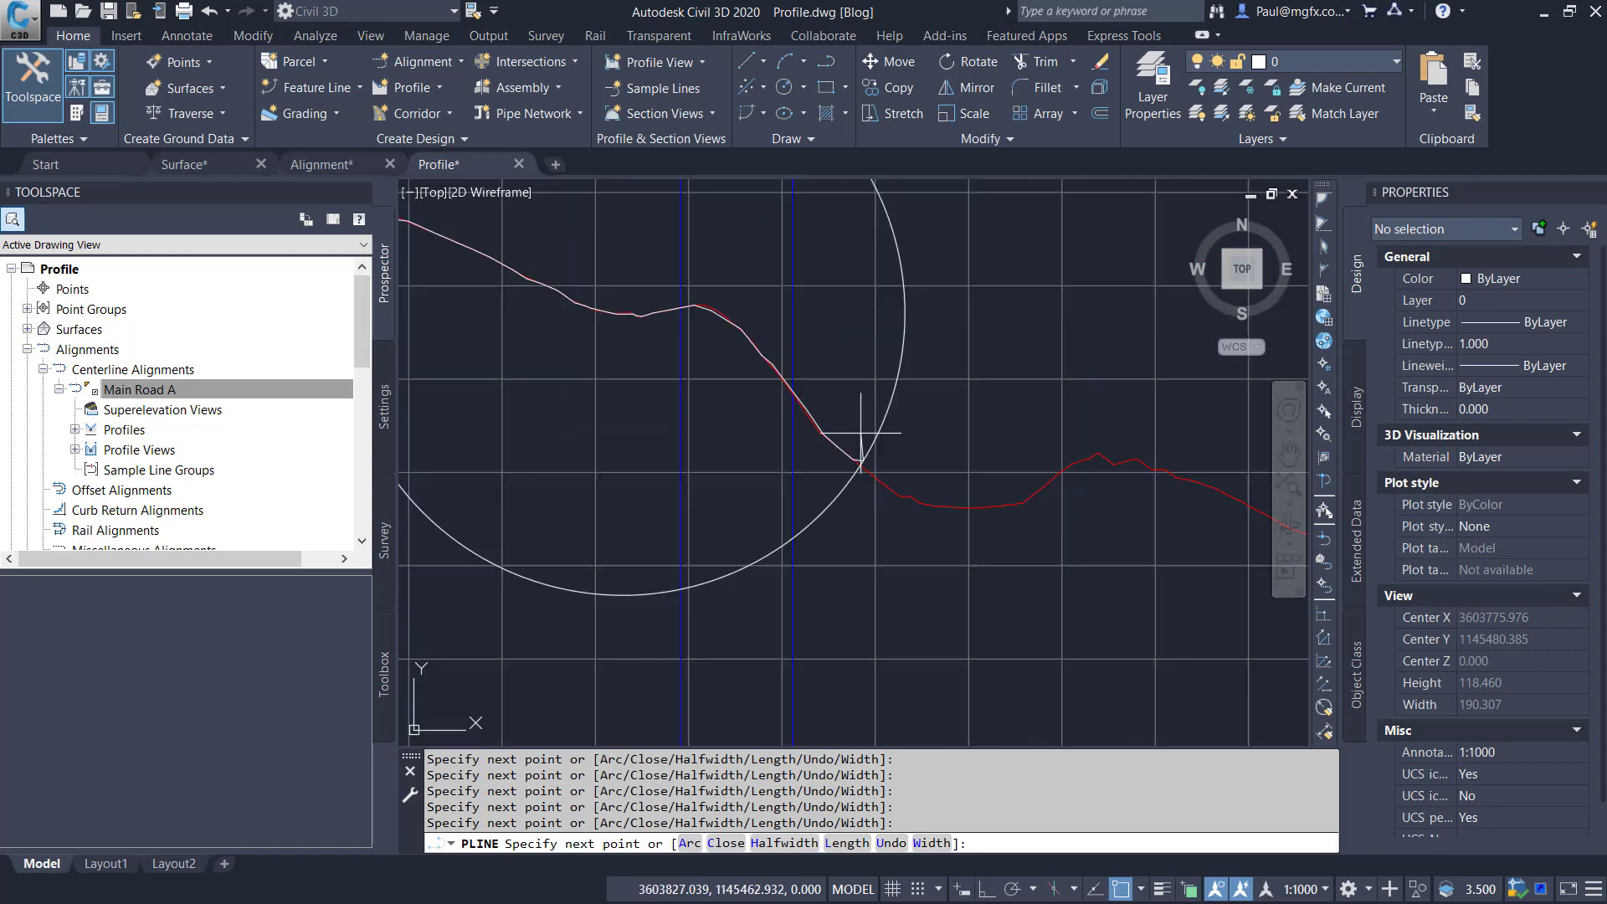
right_click(810, 465)
left_click(847, 475)
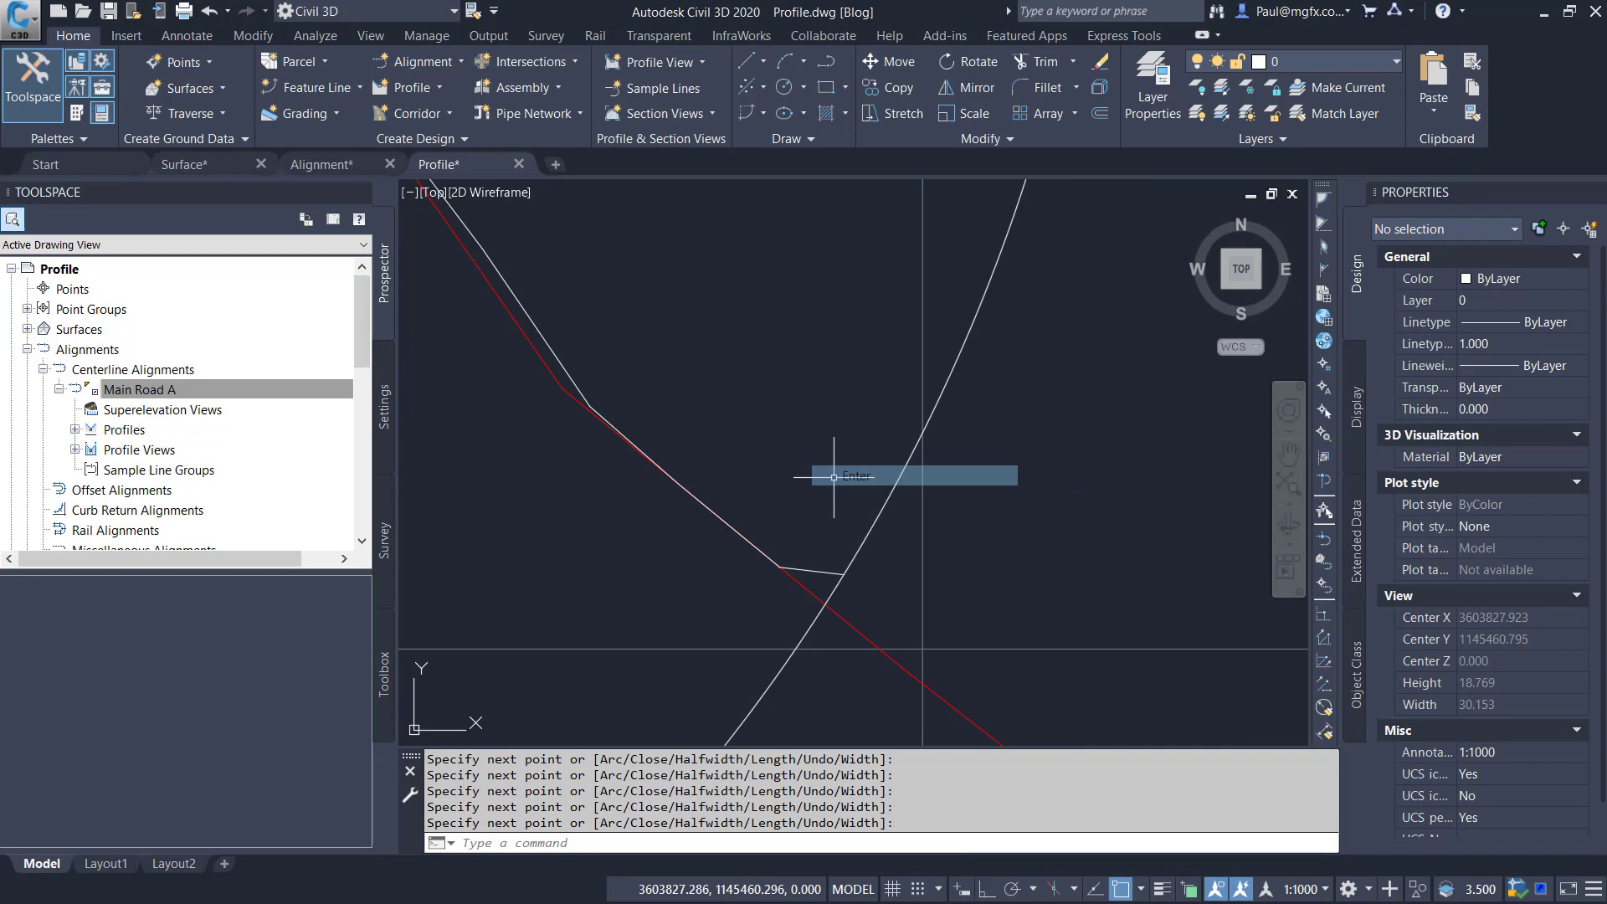
Stretch the polyline's east end vertex to where the Existing Ground line crosses the circle.
scroll(828, 469, "down", 3)
scroll(877, 476, "up", 5)
key("Escape")
left_click(877, 475)
left_click(1005, 452)
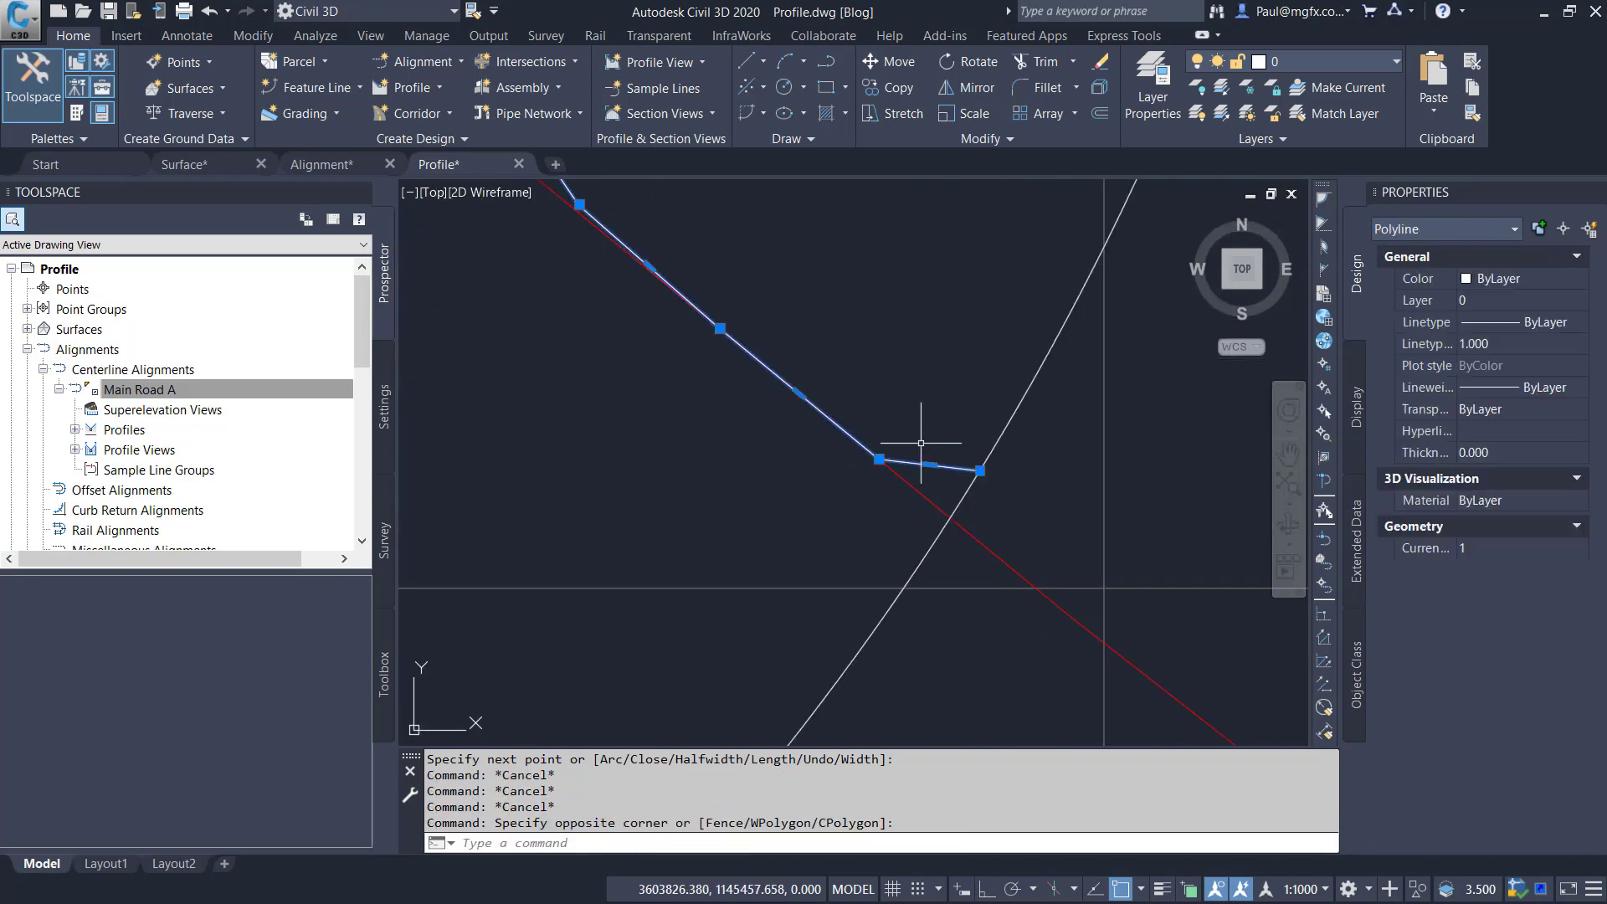
left_click(979, 470)
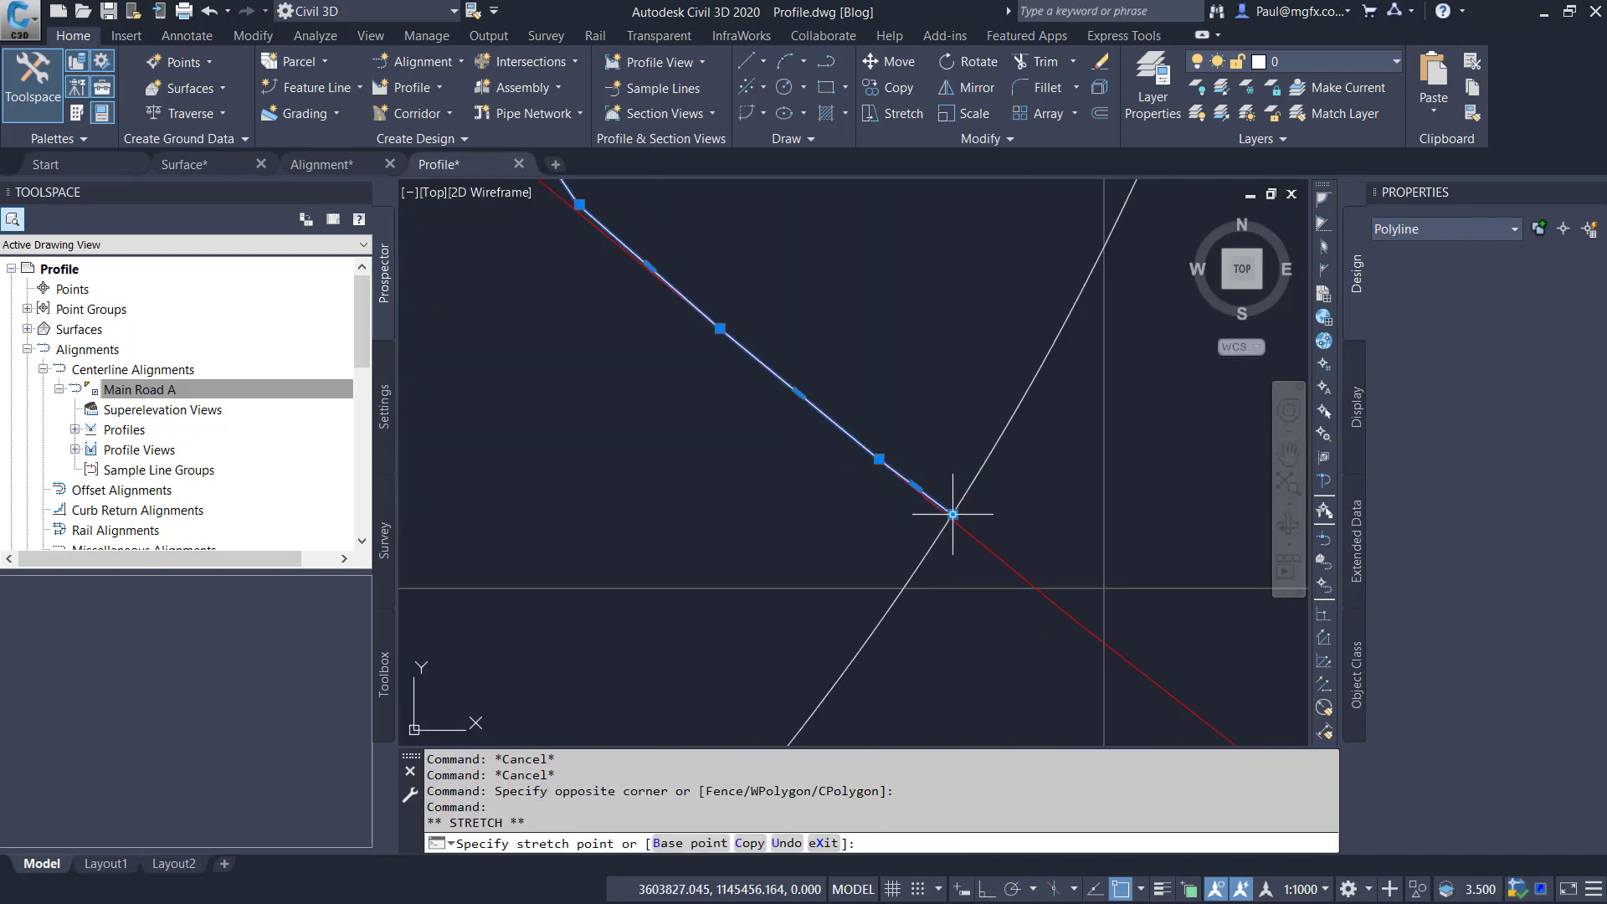
scroll(938, 507, "down", 6)
key("Escape")
key("Escape")
key("Escape")
Check the circled stretch within the whole Main Road A profile view and switch to the Alignment drawing.
scroll(932, 502, "down", 5)
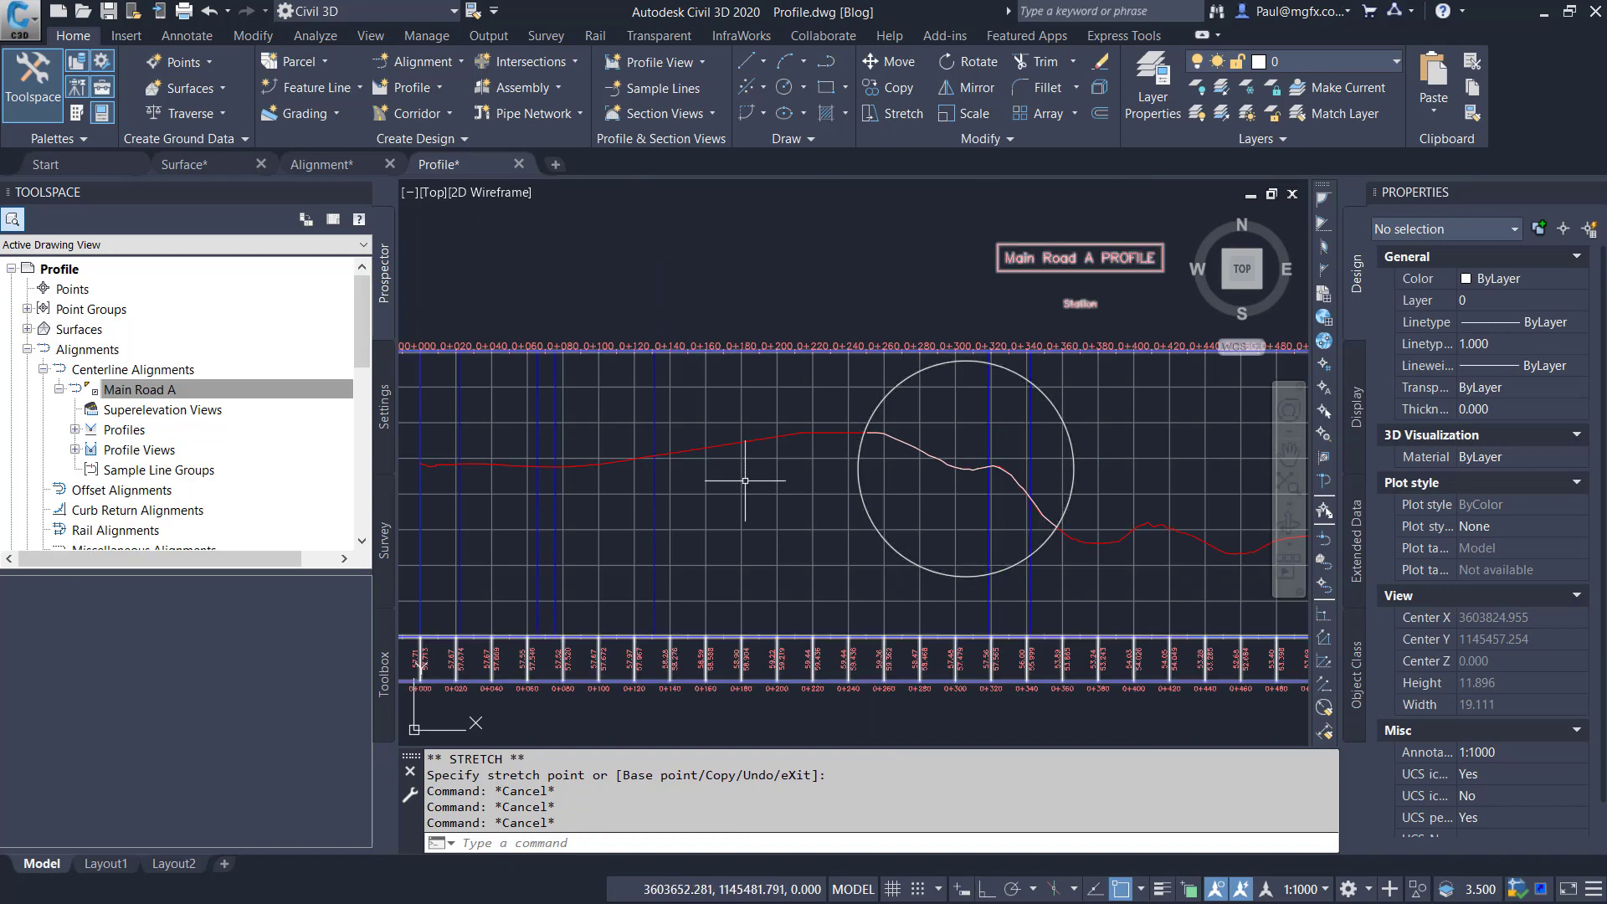
scroll(792, 449, "up", 2)
scroll(792, 449, "down", 2)
key("Escape")
key("Escape")
scroll(536, 366, "down", 4)
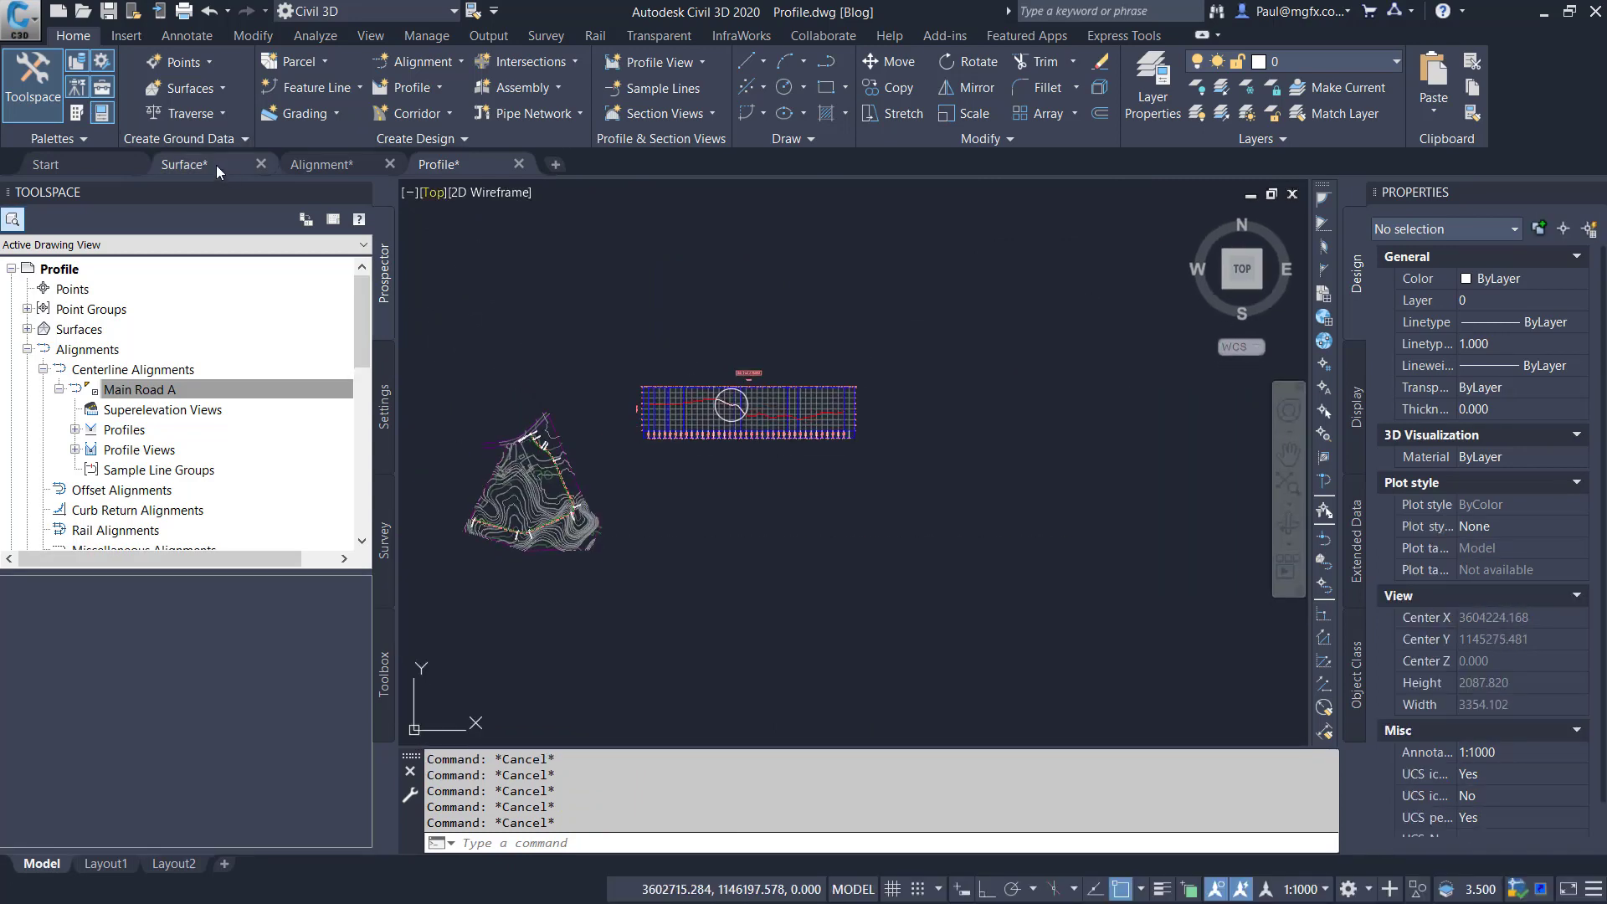
left_click(323, 167)
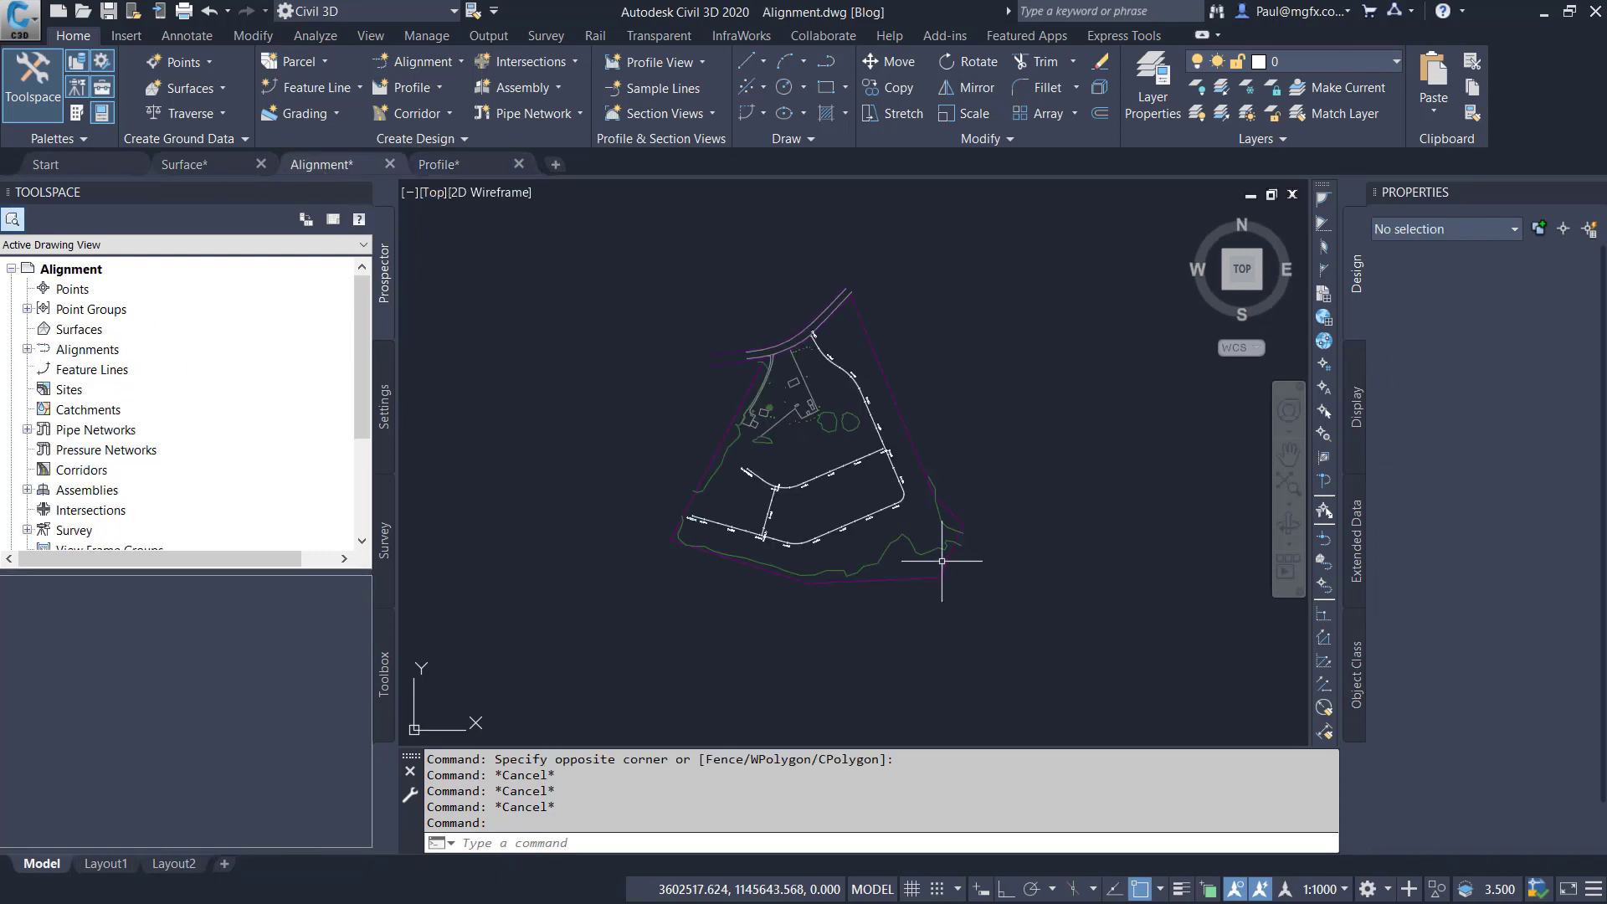
Enlarge Main Road A's southeast curve near station 0+340 by stretching its radius grip well inward toward the northwest.
scroll(890, 506, "up", 6)
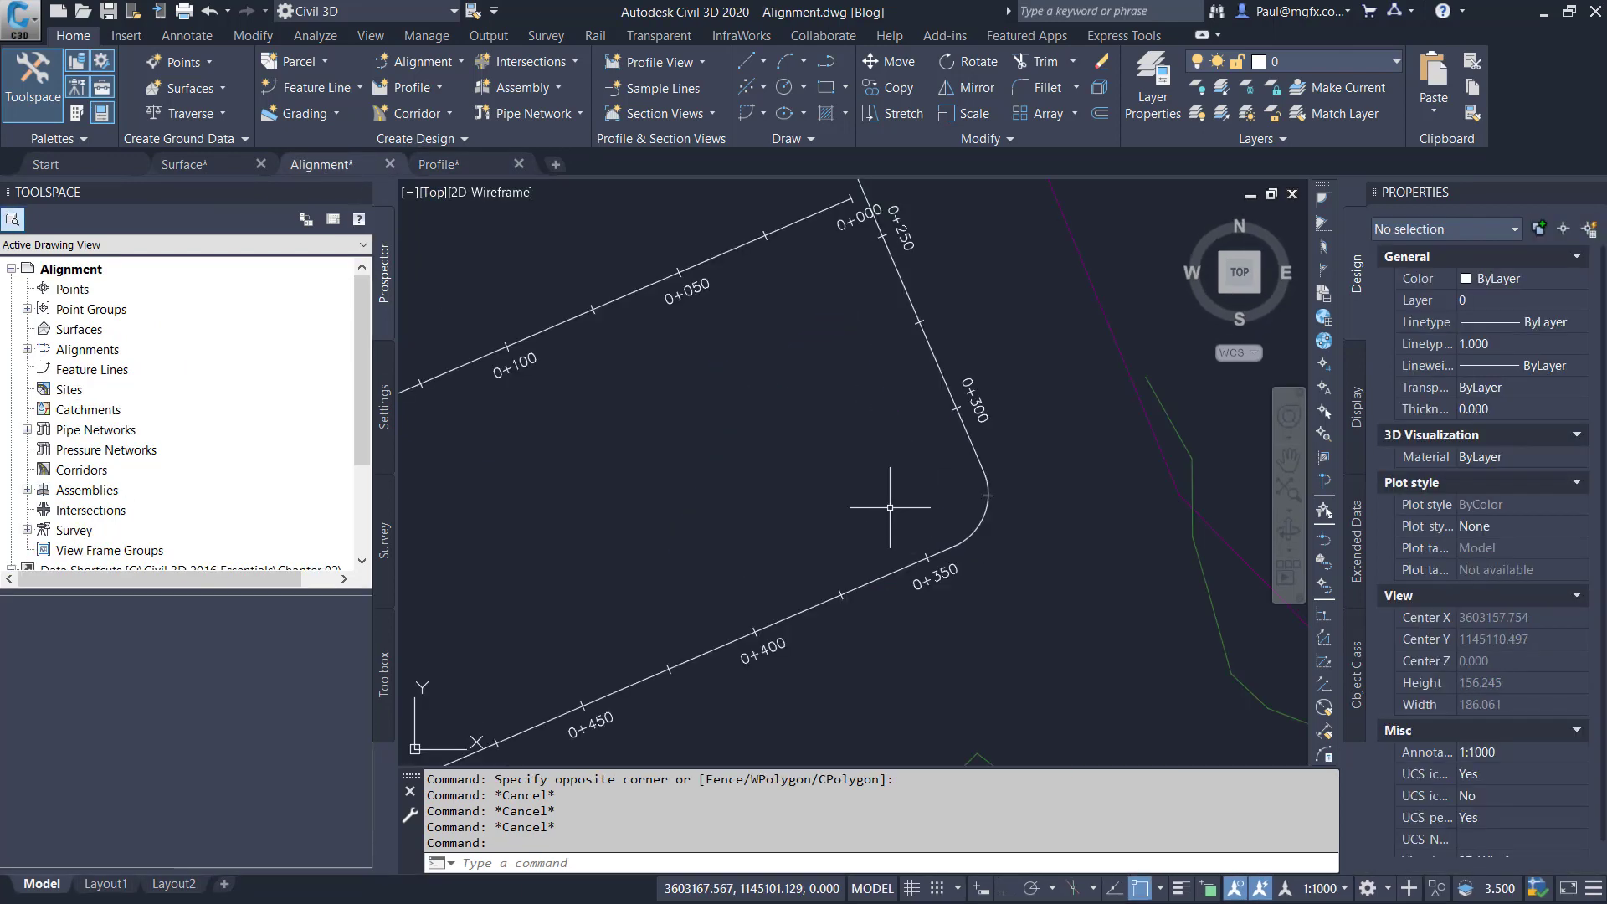
left_click(989, 513)
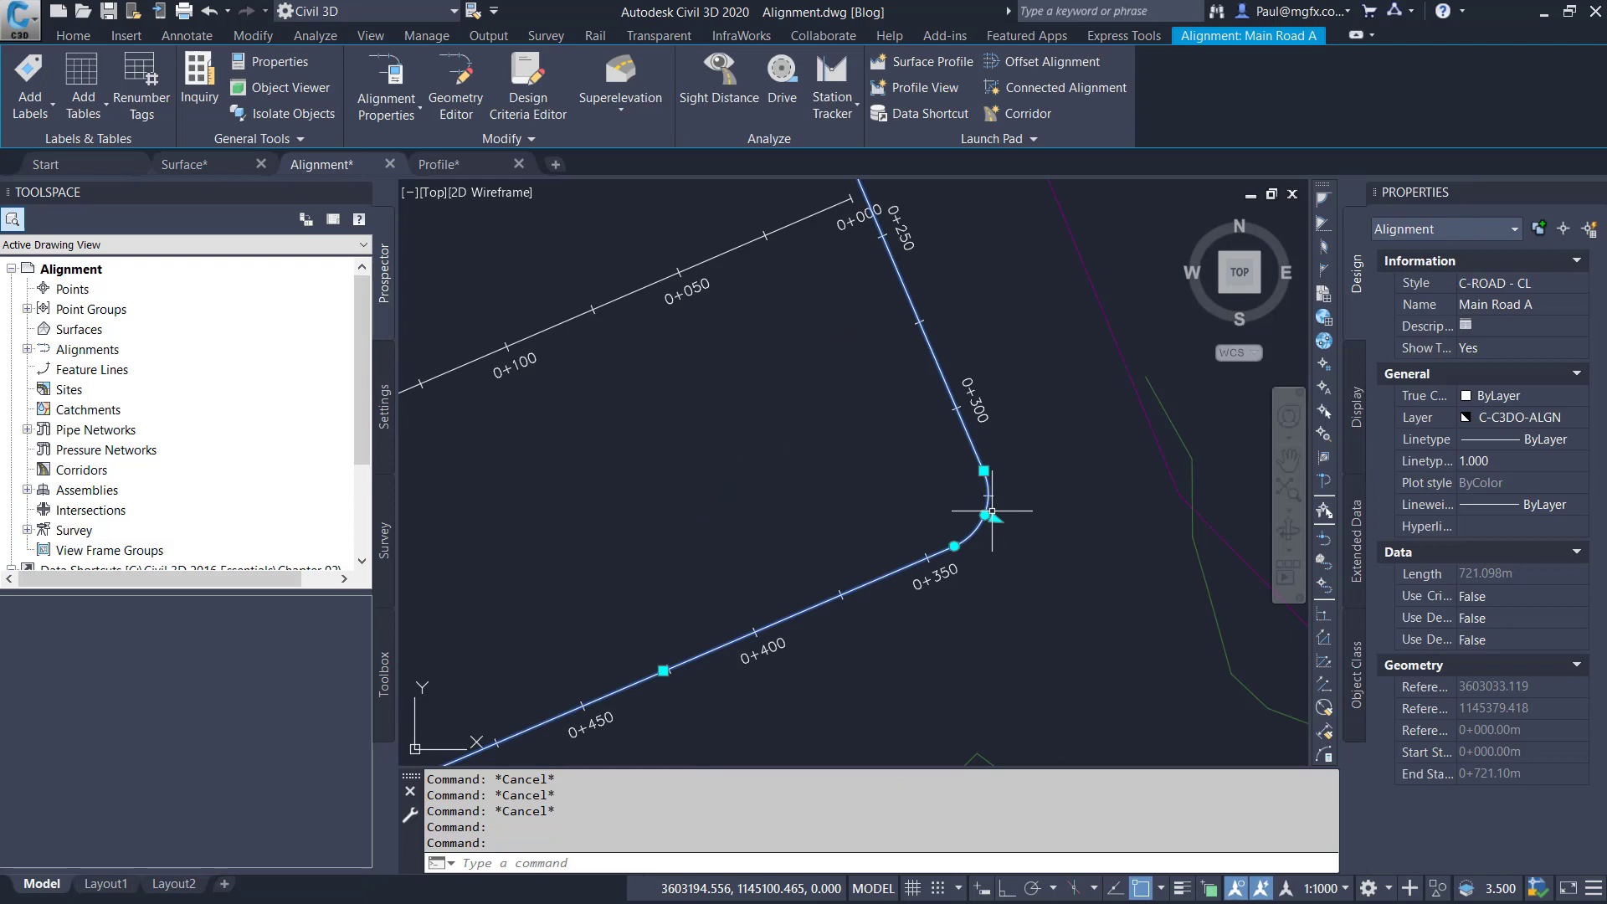
left_click(993, 518)
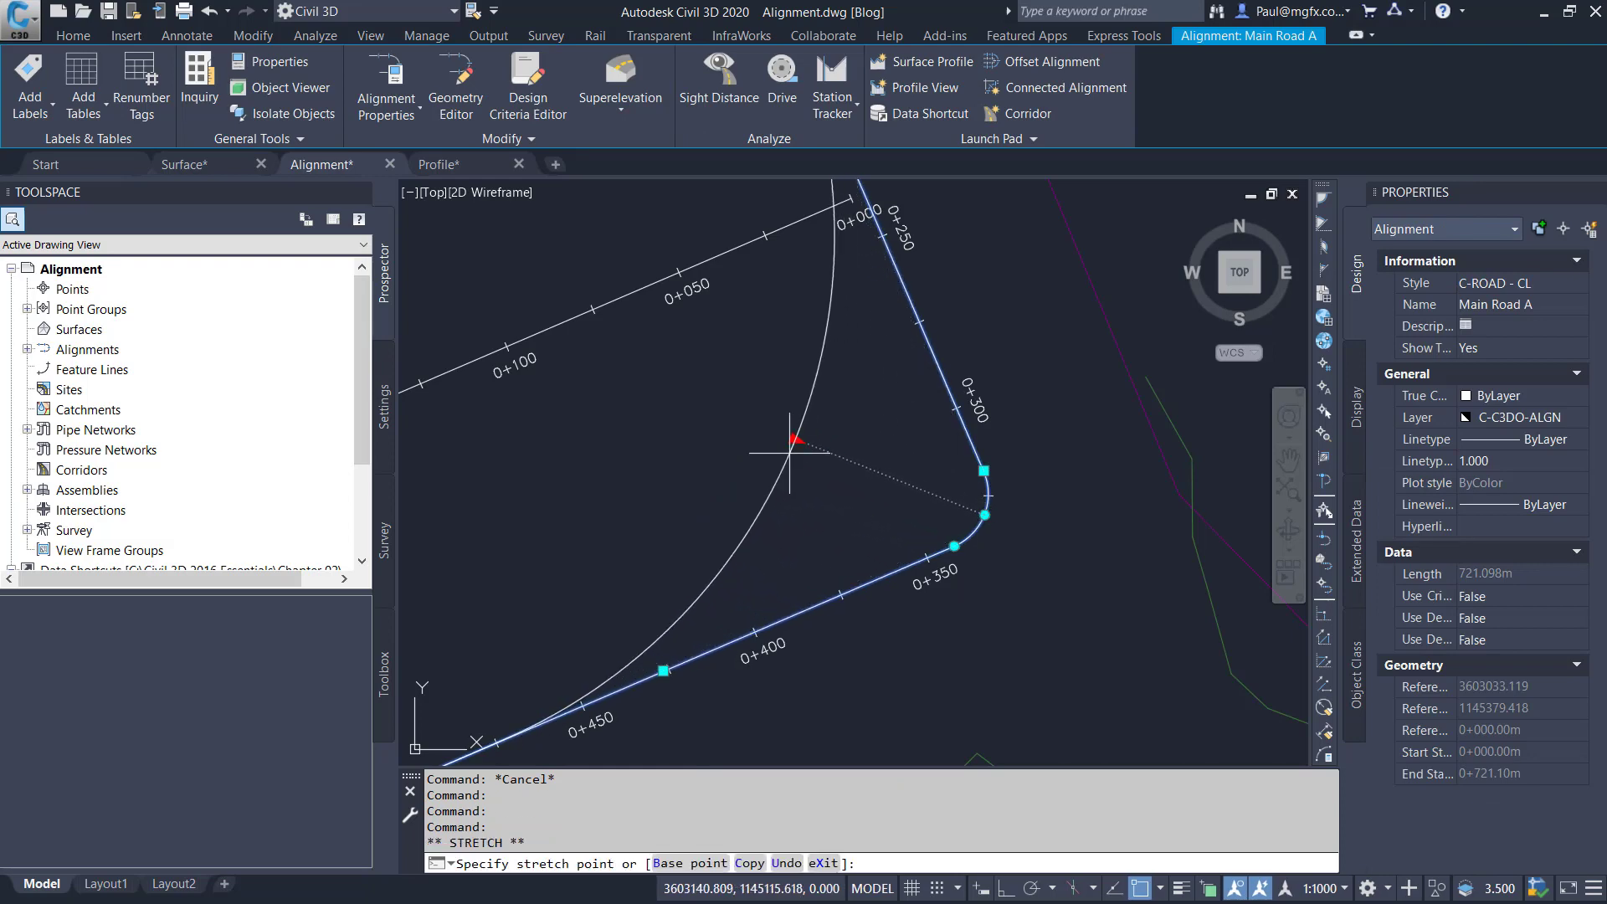
scroll(800, 441, "down", 6)
key("Escape")
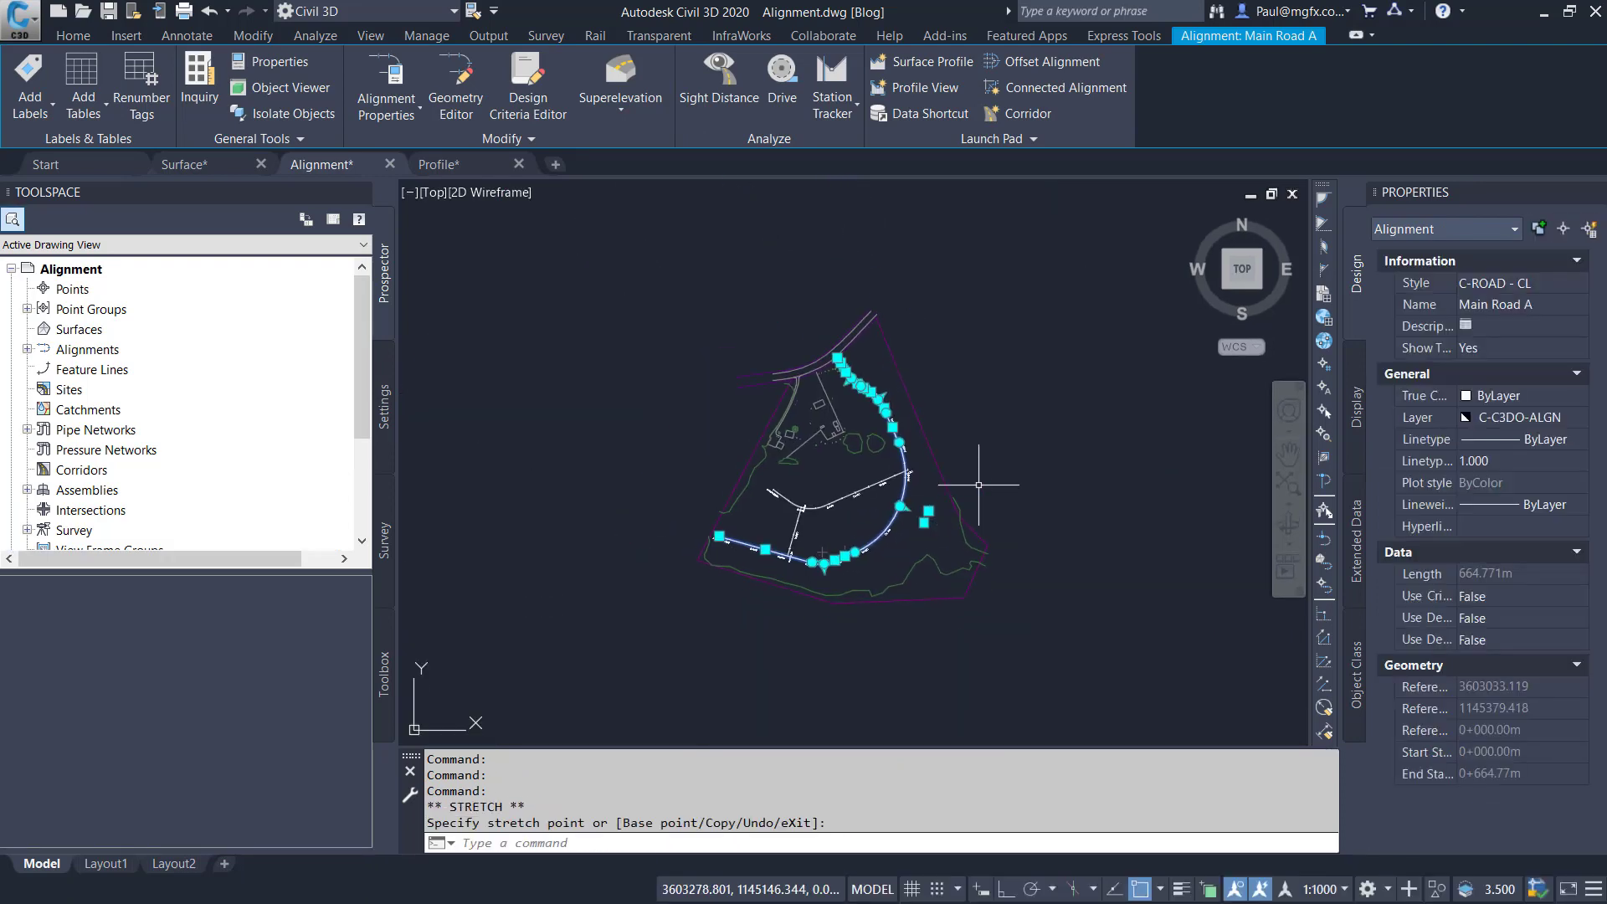
key("Escape")
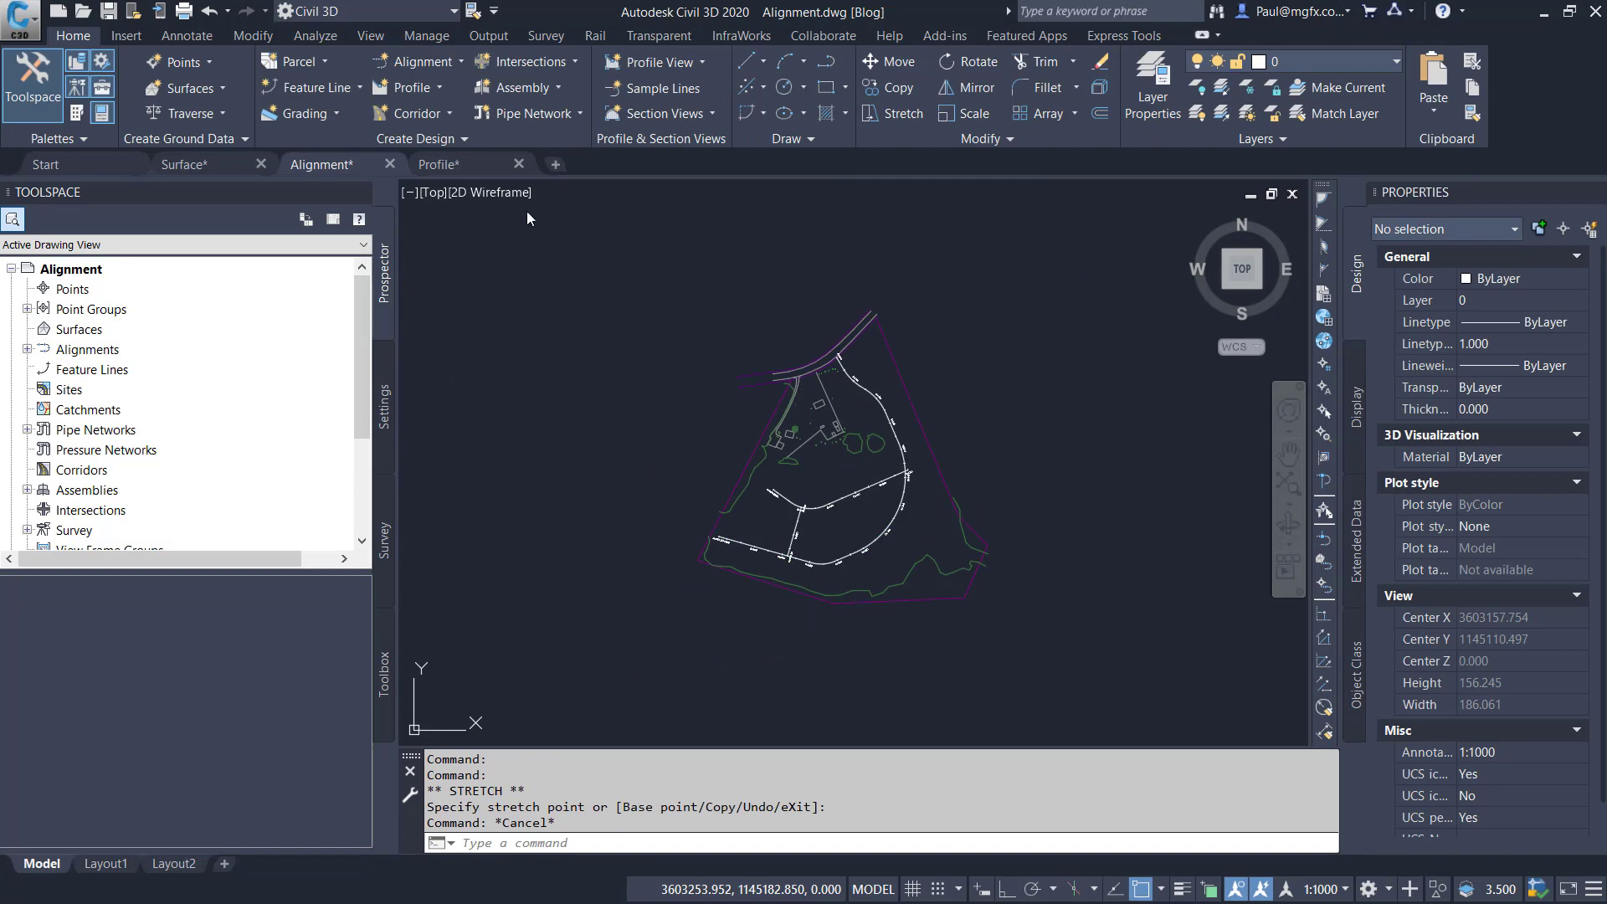
Check the circled profile stretch in the Profile drawing, and save the revised Alignment drawing.
left_click(445, 168)
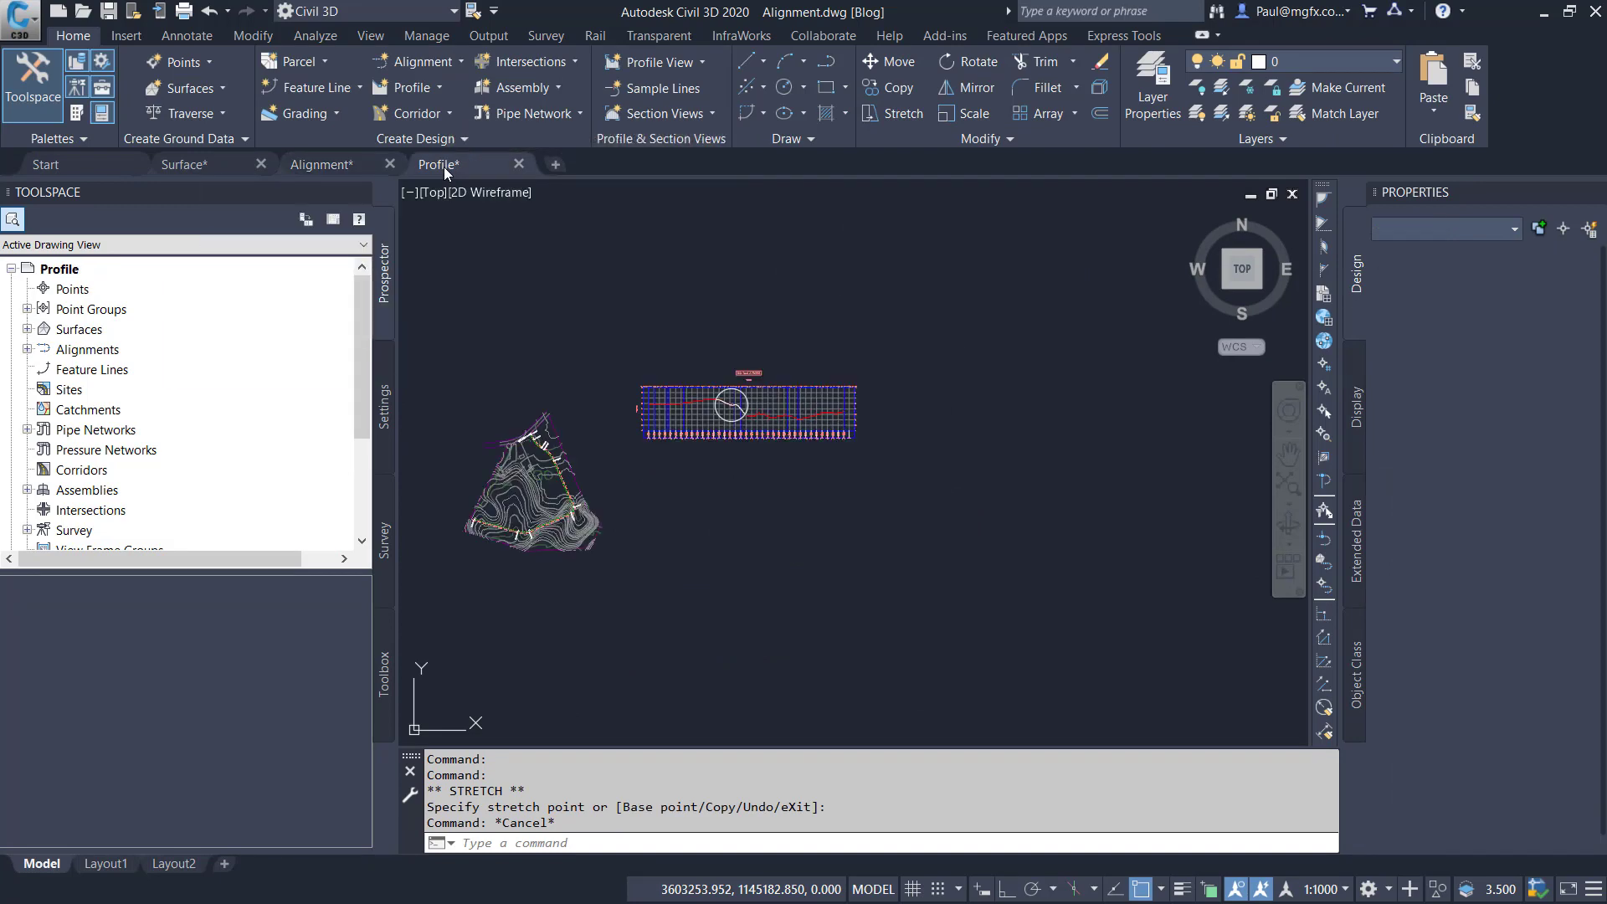
scroll(736, 372, "up", 6)
middle_click_drag(404, 683, 431, 510)
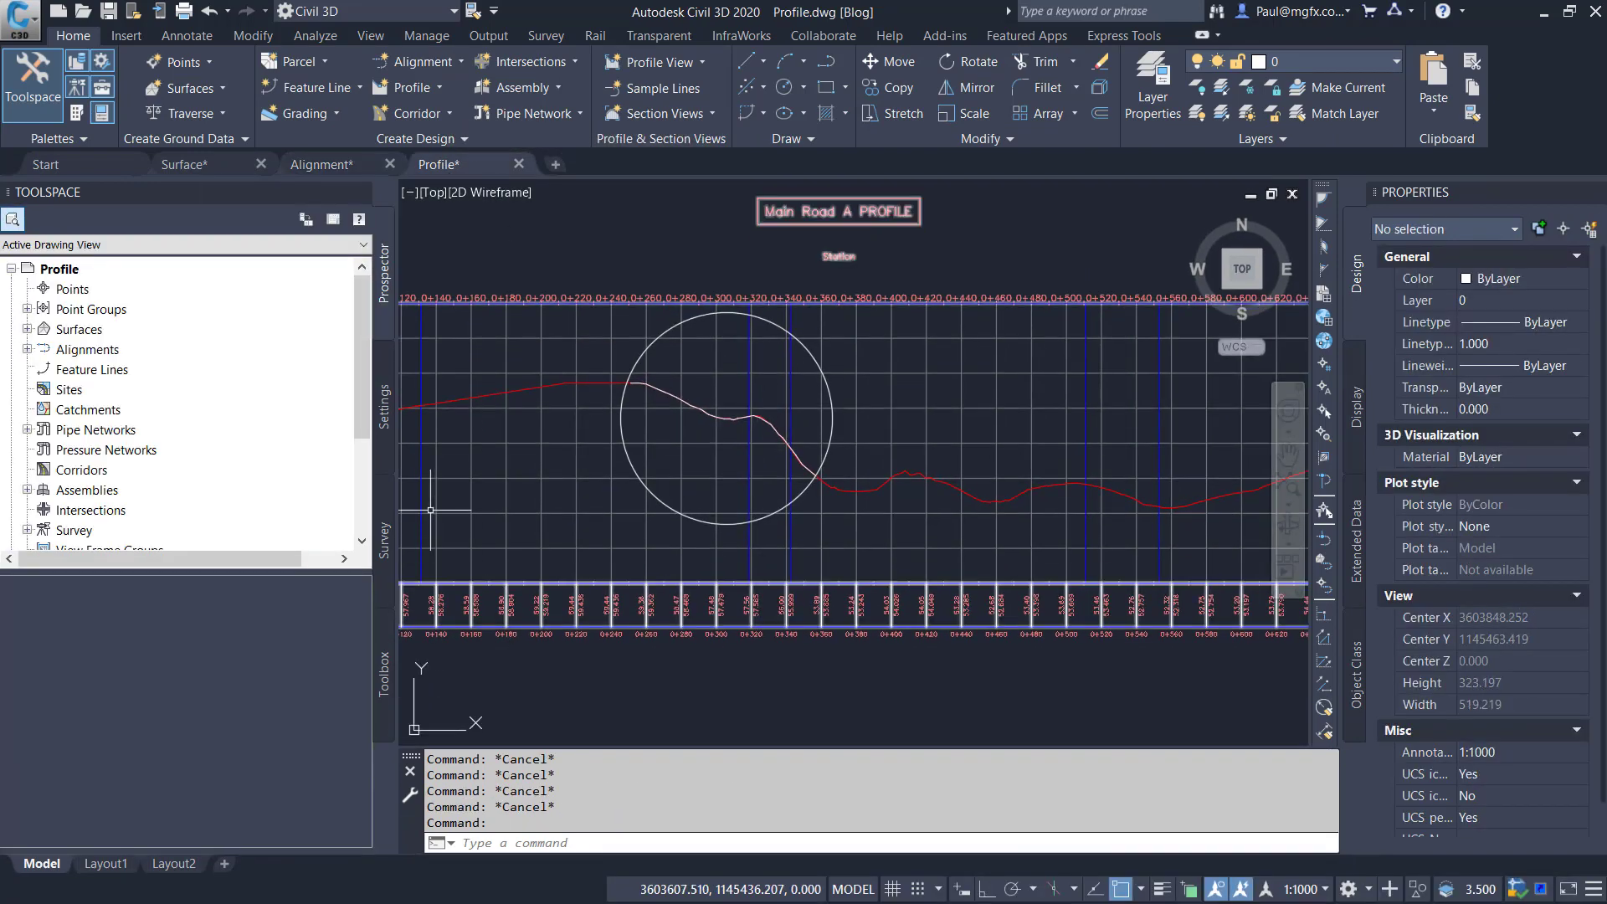
left_click(316, 167)
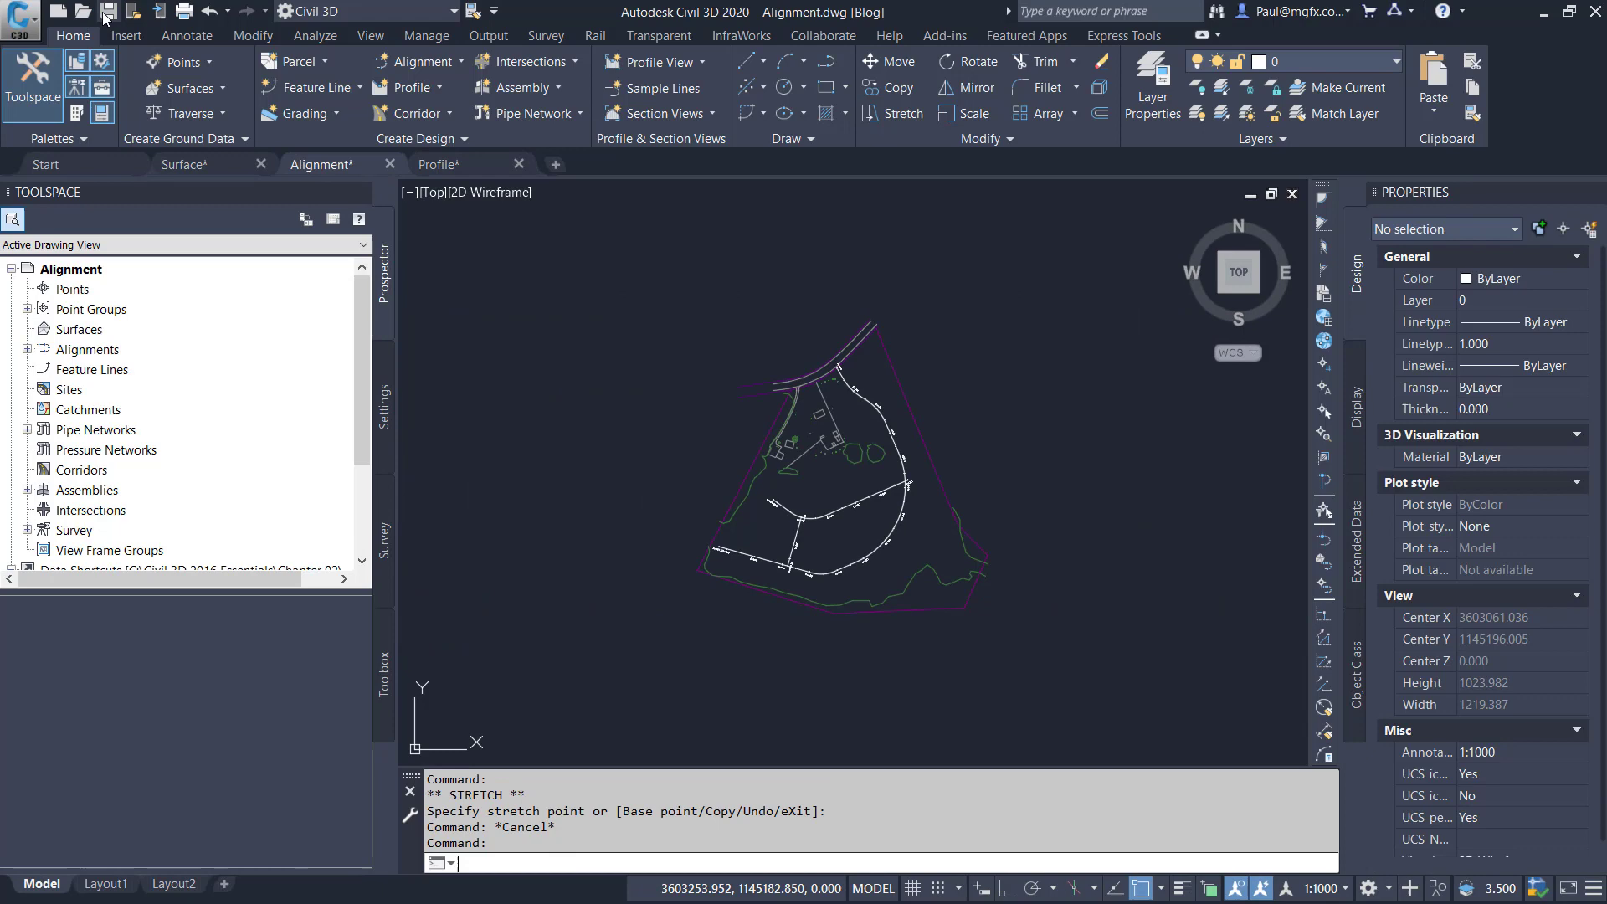
key("ctrl+s")
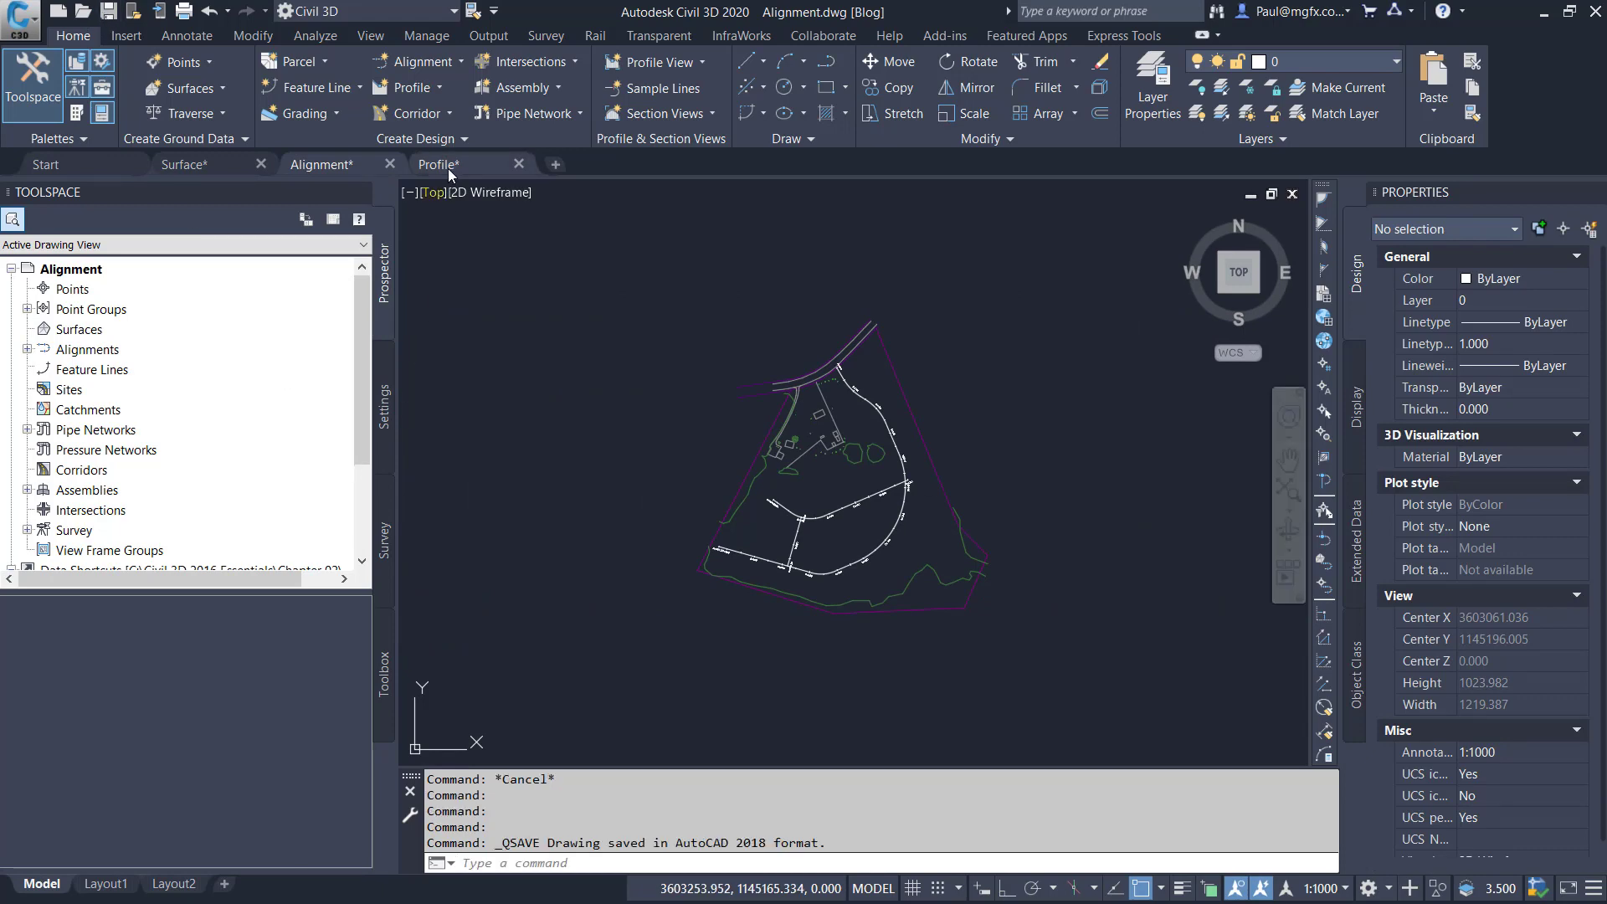
Synchronize the Main Road A alignment reference in the Profile drawing and dismiss the event report.
left_click(425, 165)
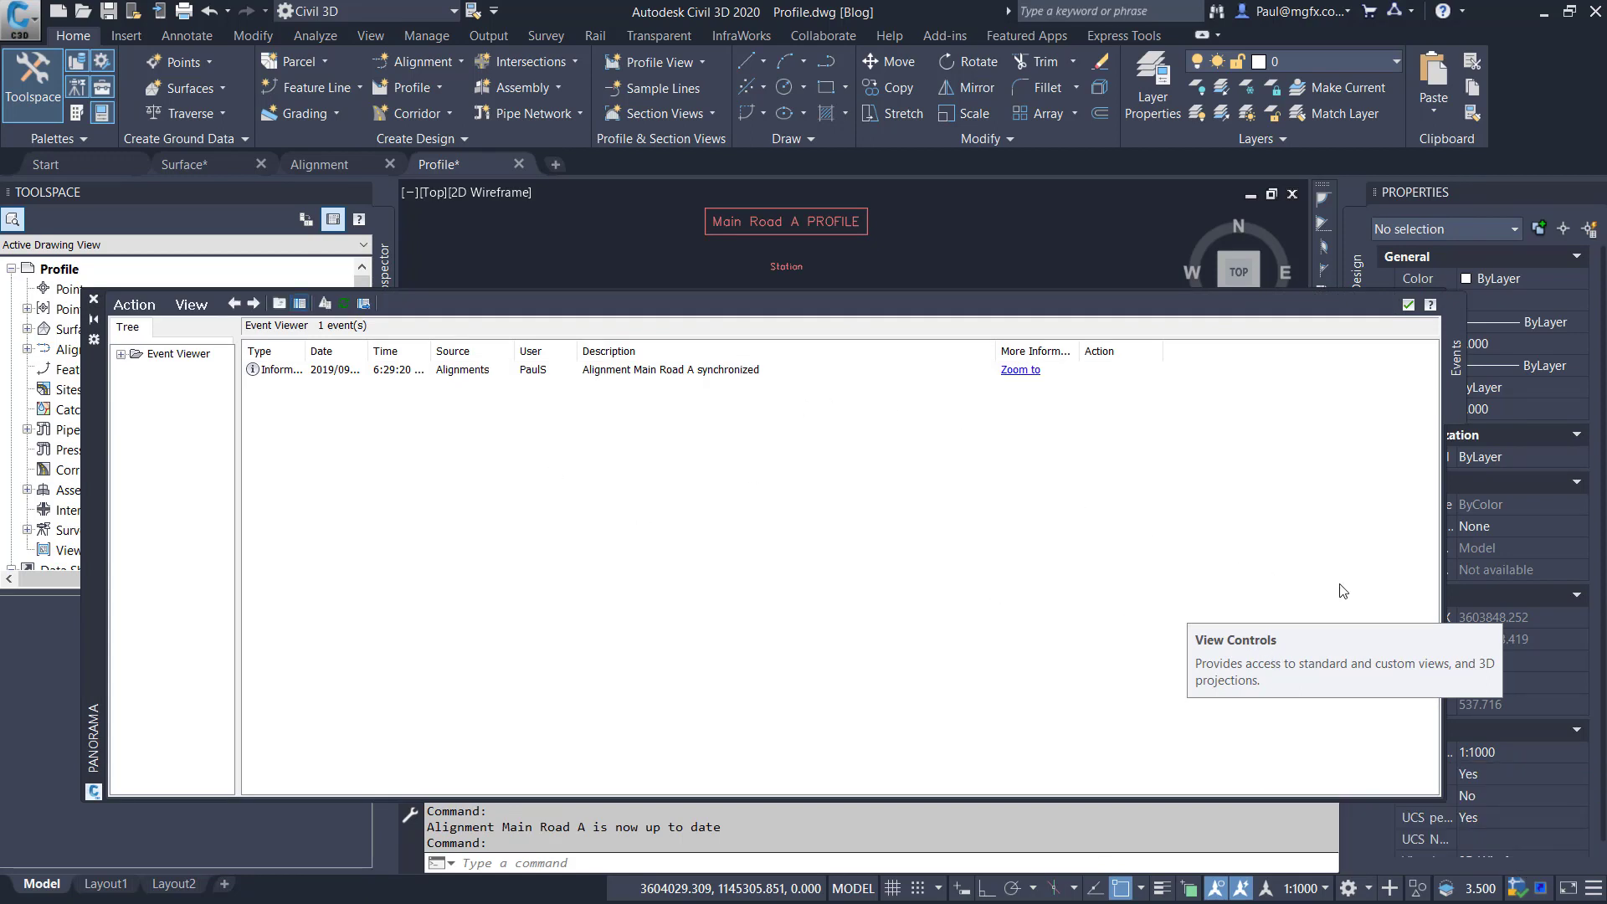
left_click(1409, 305)
Compare the Existing Ground profile with the traced polyline inside the circle, and look over the Surface and Alignment drawings.
scroll(670, 448, "up", 4)
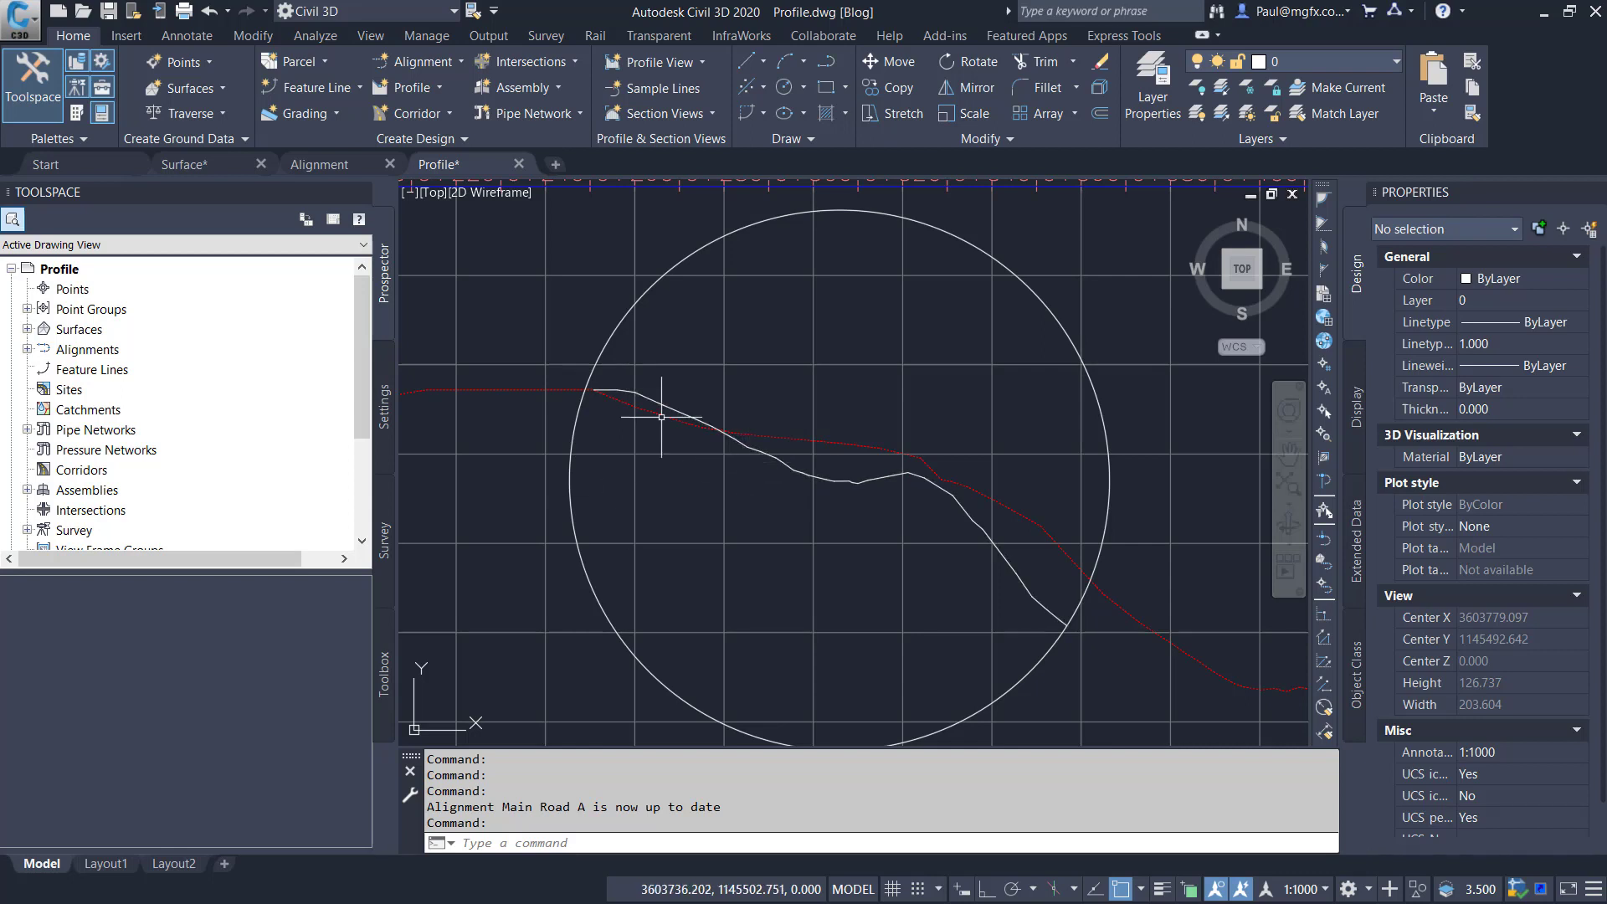
scroll(667, 415, "down", 2)
left_click(929, 512)
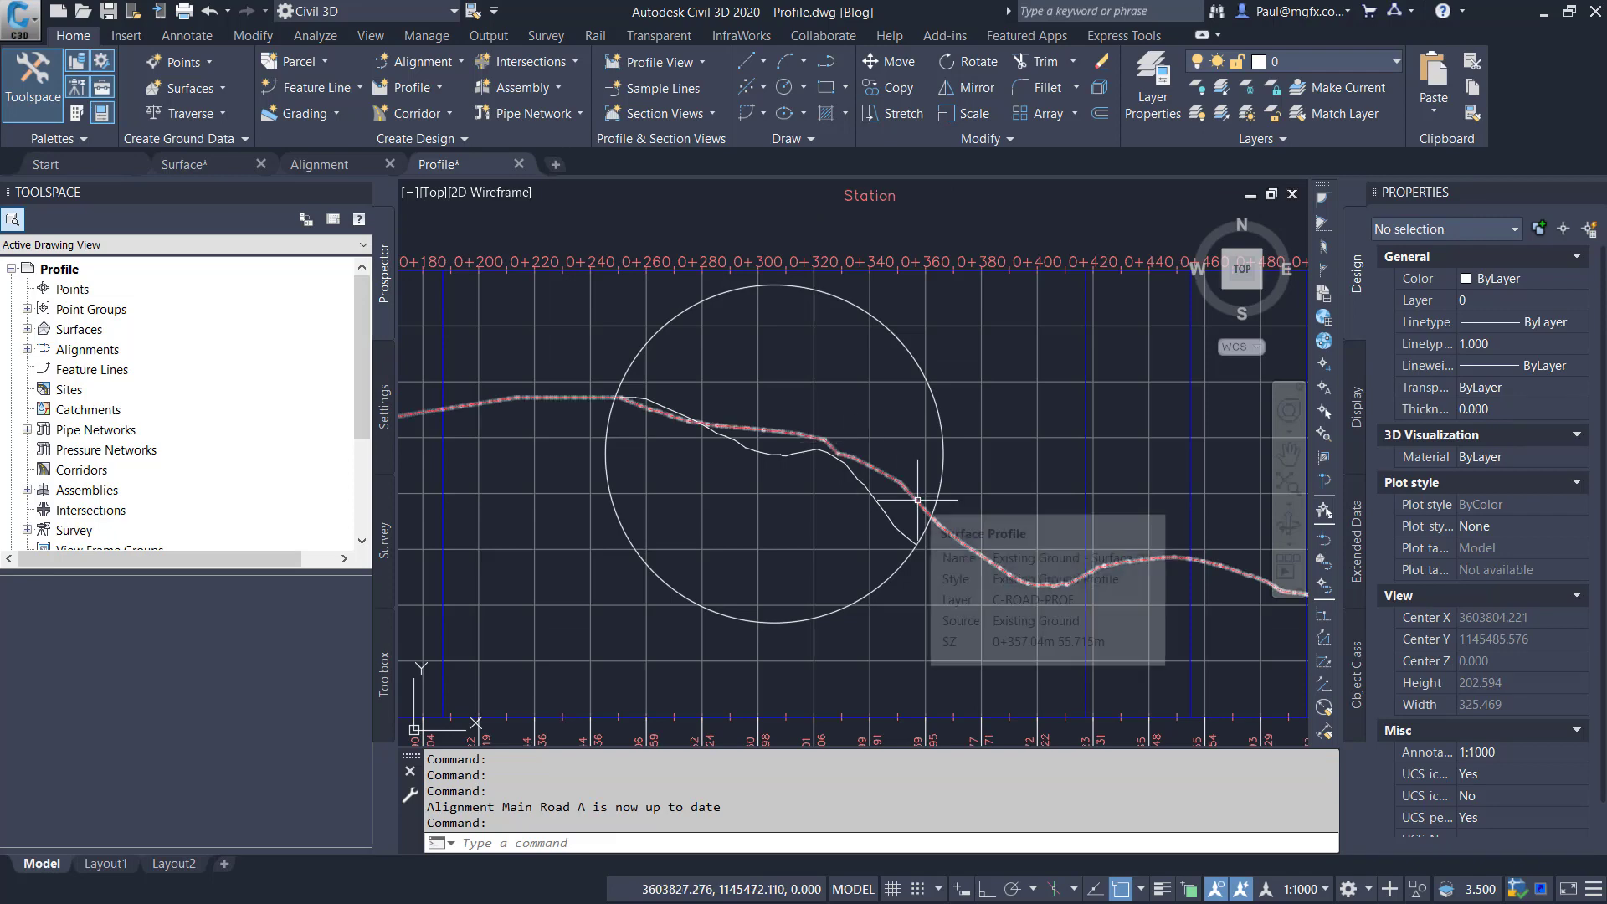
left_click(1168, 668)
left_click(193, 165)
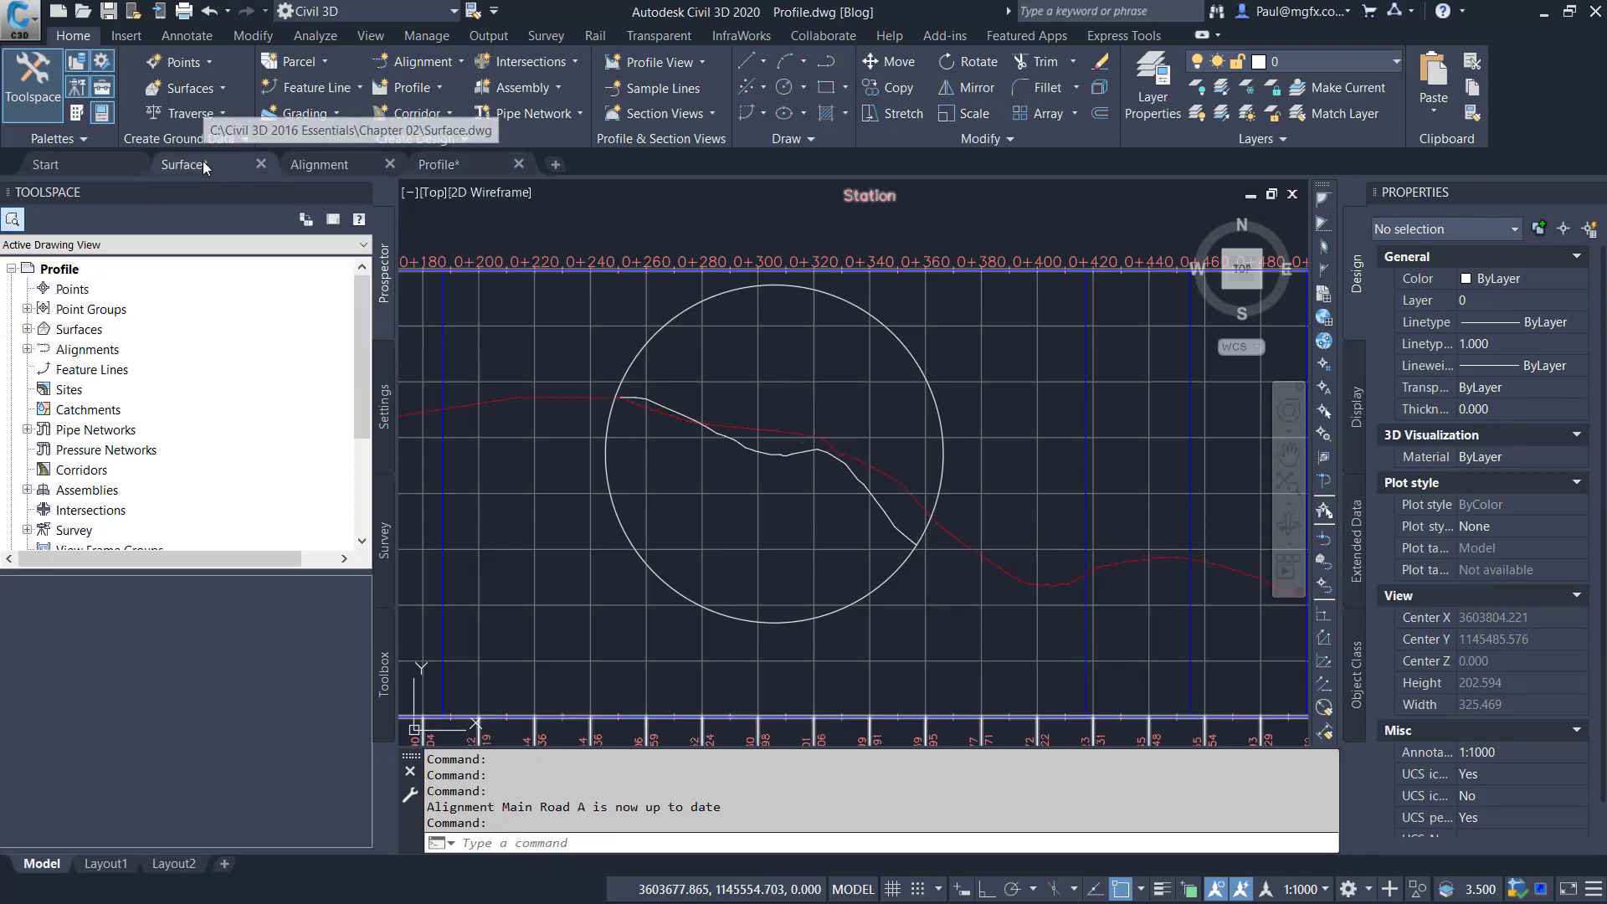
left_click(302, 167)
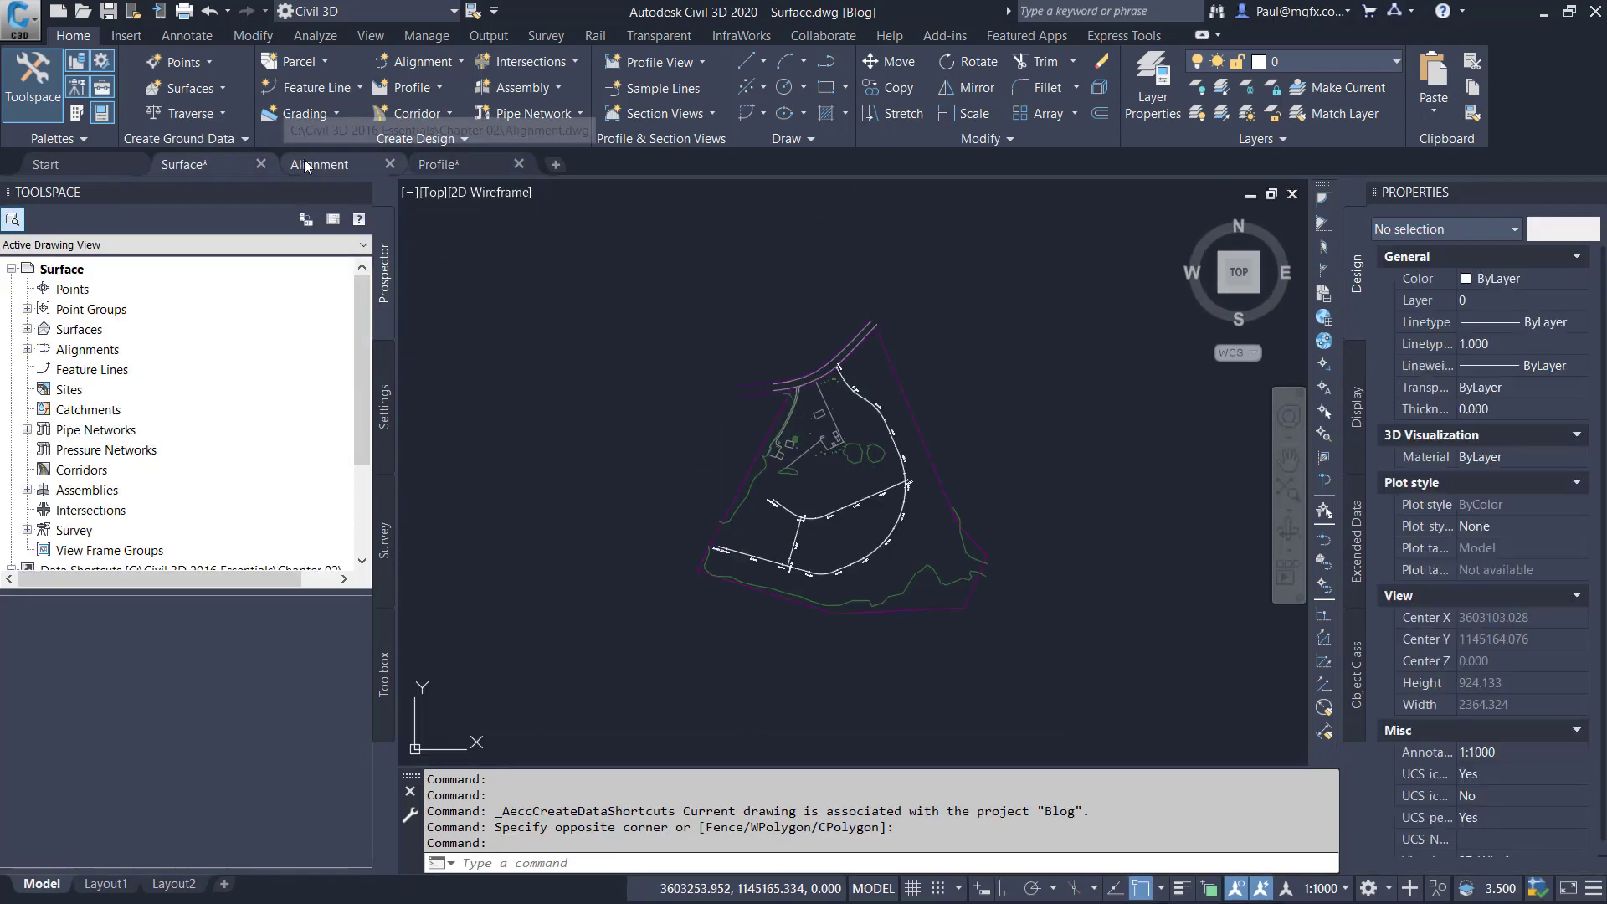
left_click(448, 167)
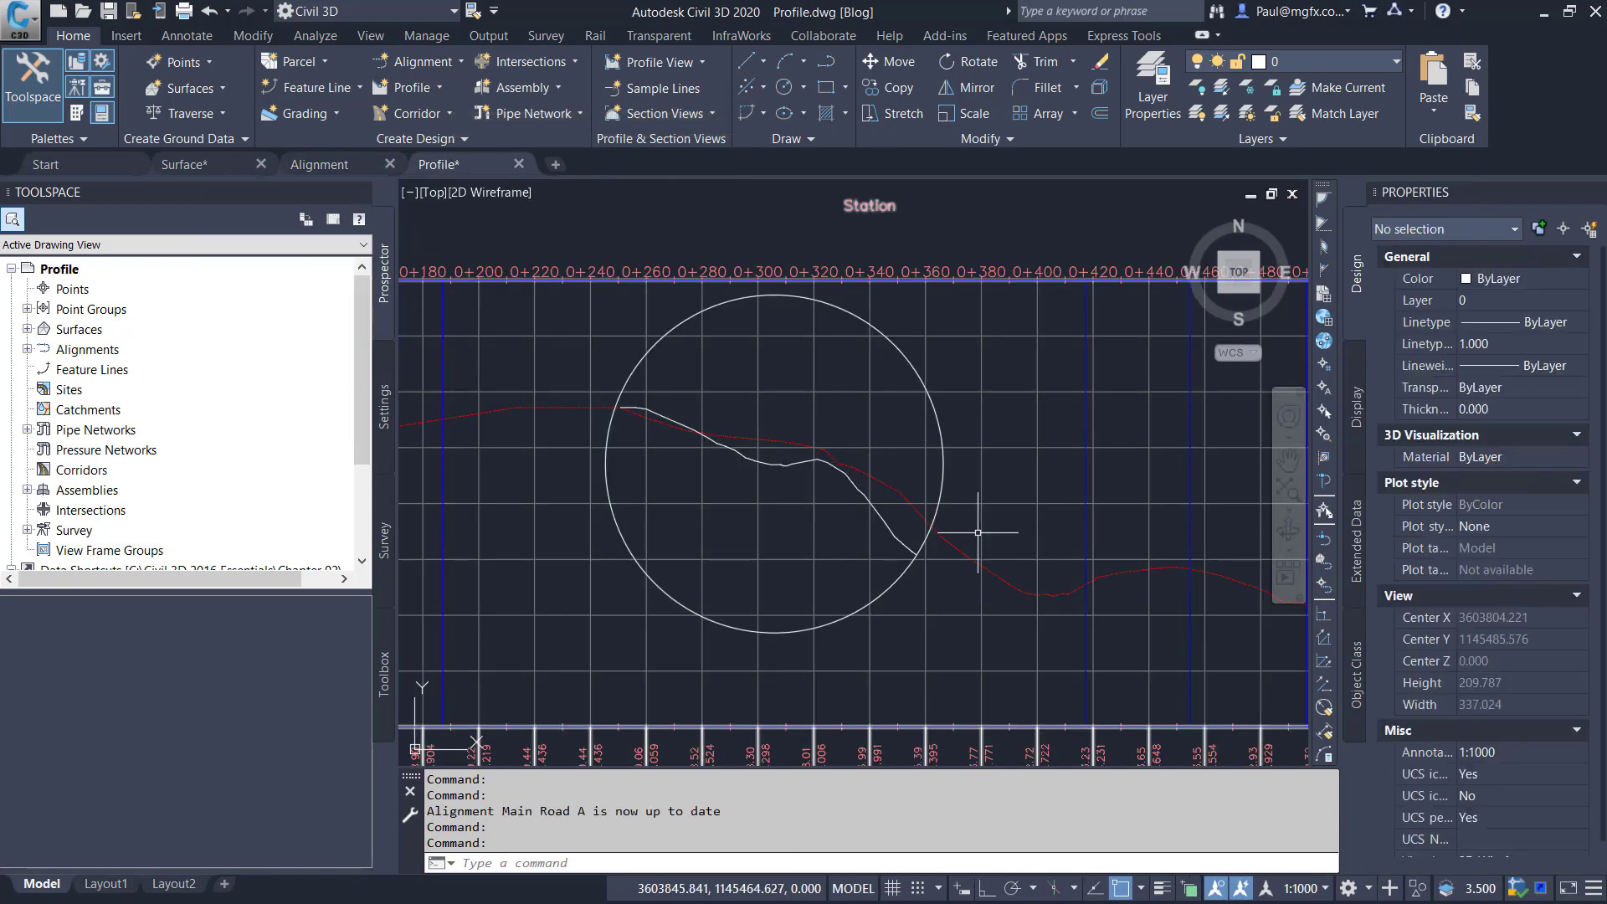
scroll(978, 492, "down", 5)
scroll(977, 491, "up", 5)
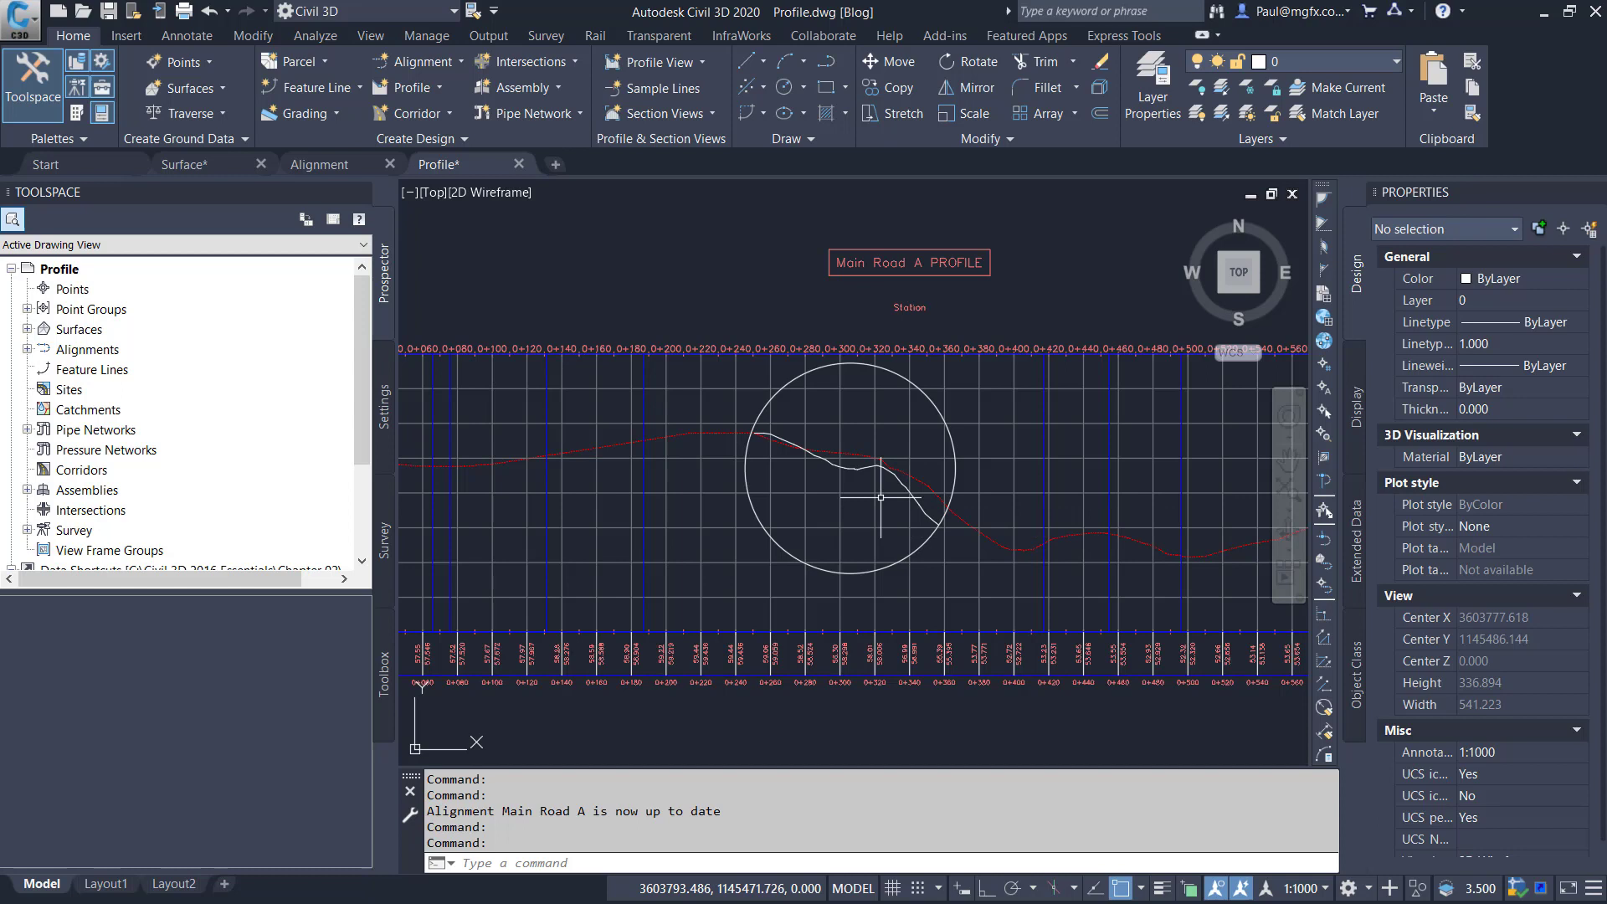
mouse_move(858, 445)
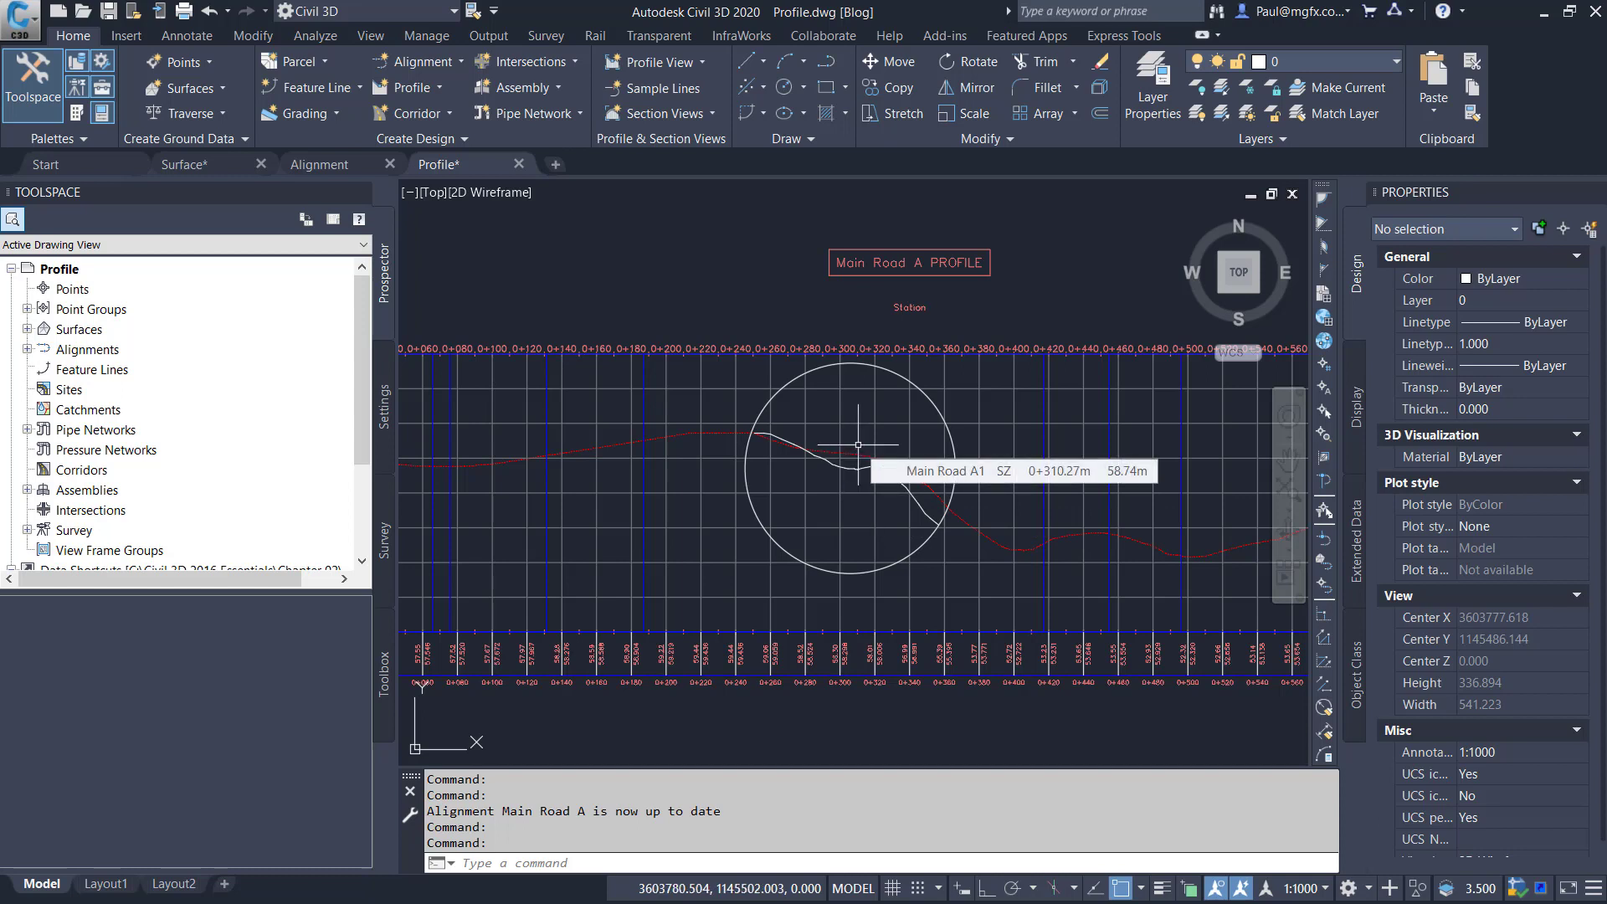